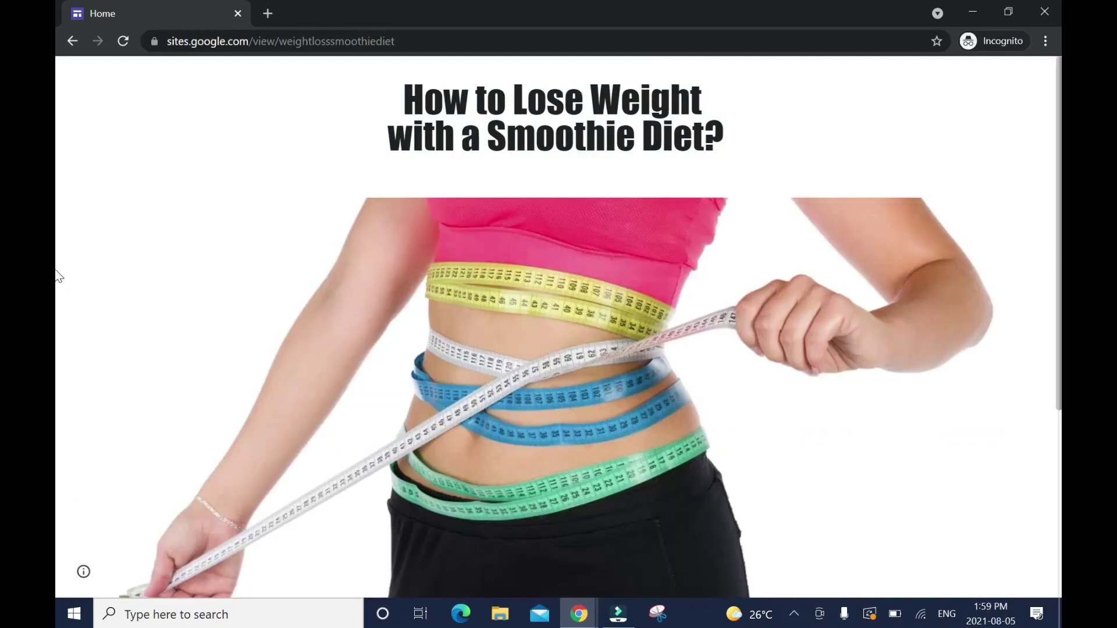
Step: Scroll through the published smoothie-diet example bridge page
scroll(58, 379, down, 5)
scroll(58, 262, down, 5)
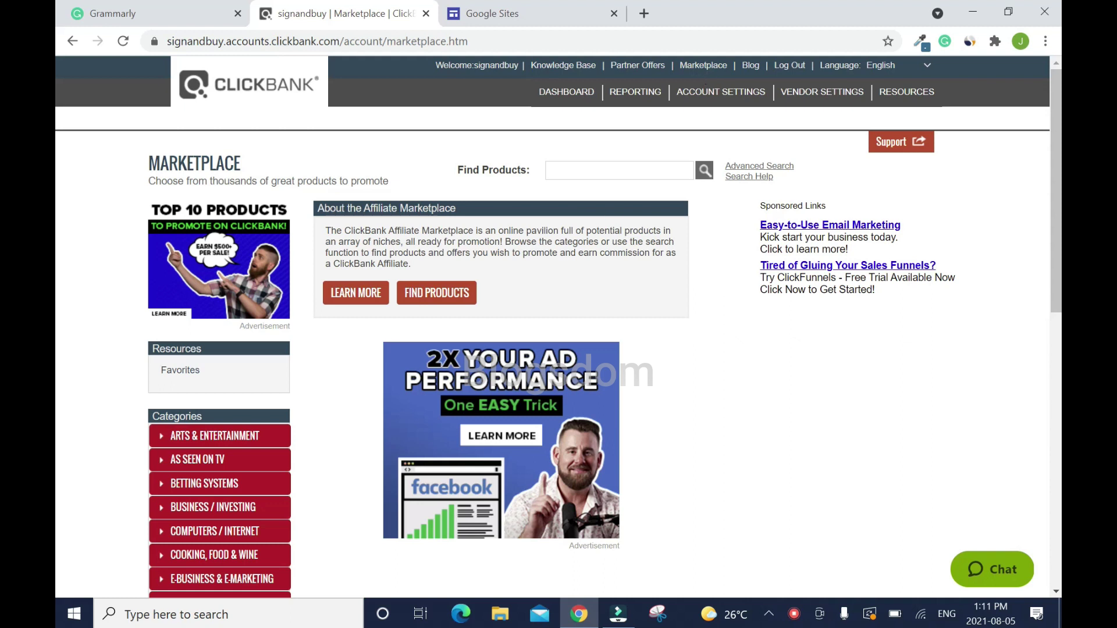
Step: List Health & Fitness products sorted by Gravity and scroll down to The Smoothie Diet
scroll(495, 320, down, 5)
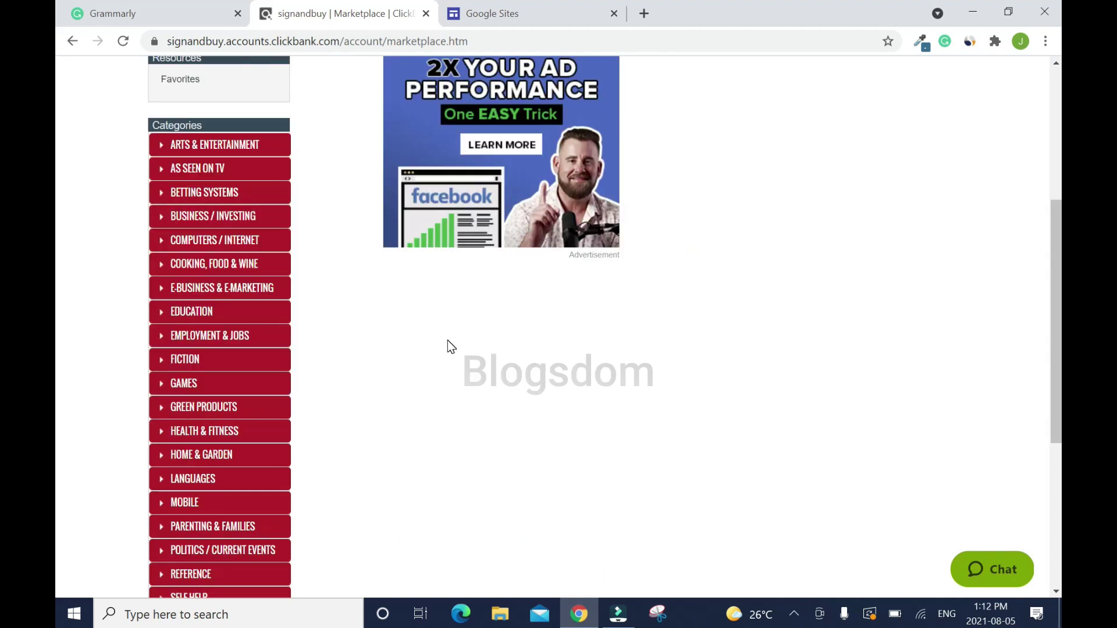
click(186, 431)
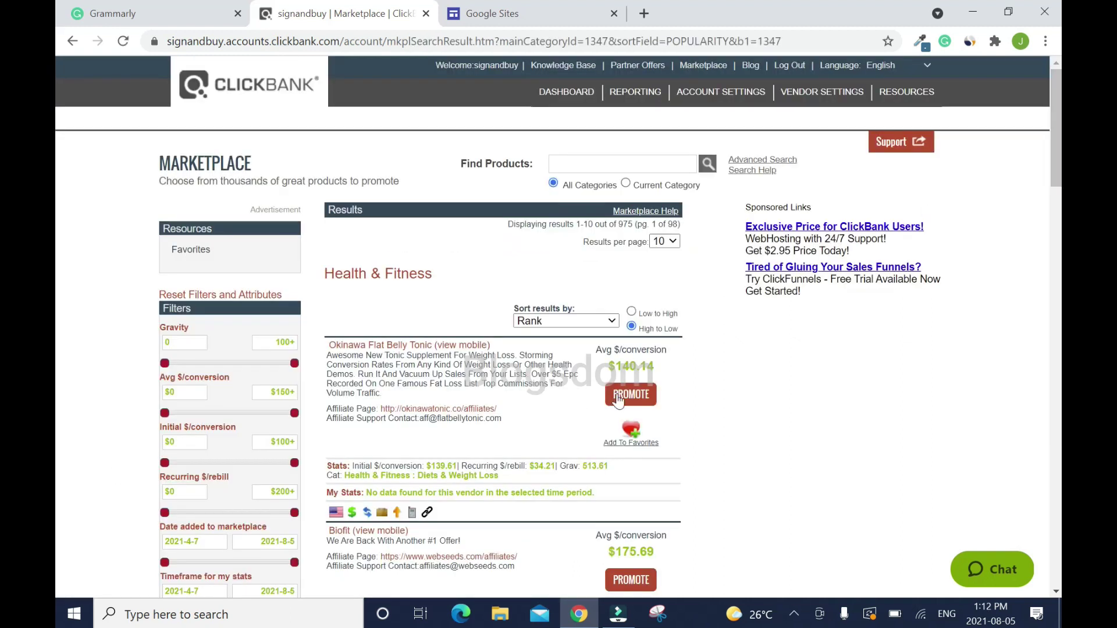
click(614, 322)
click(535, 512)
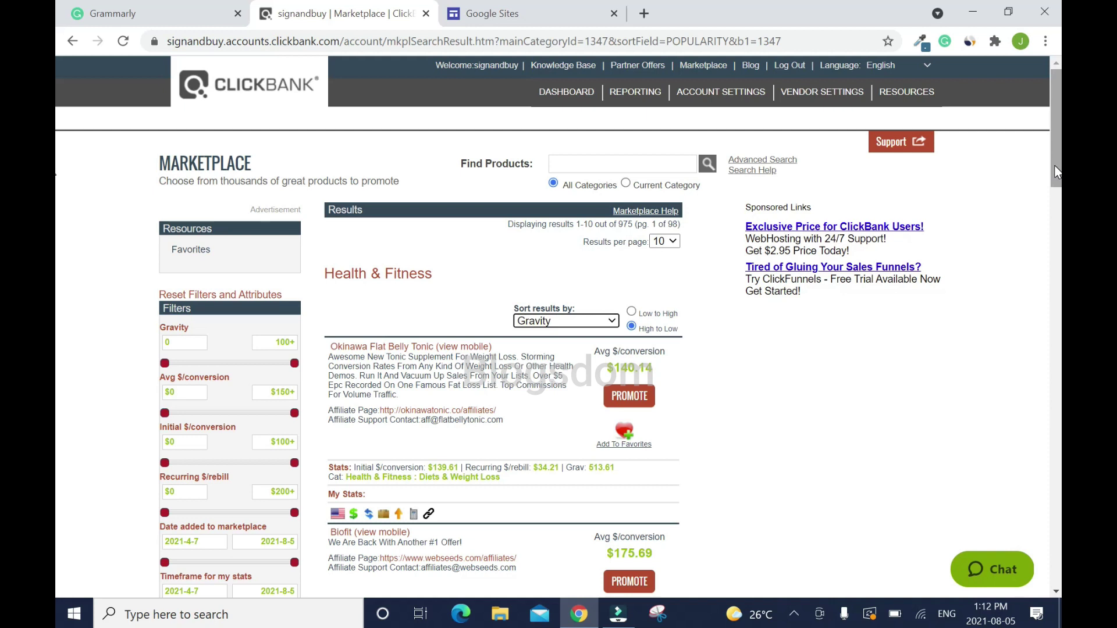
scroll(871, 303, down, 1)
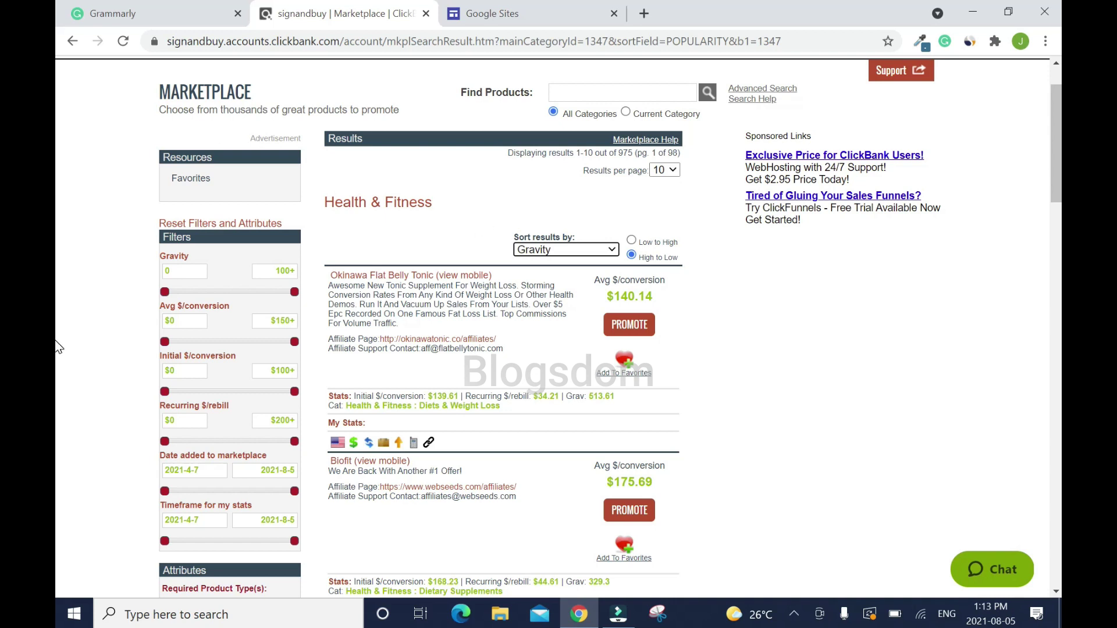
drag(1057, 180, 1058, 175)
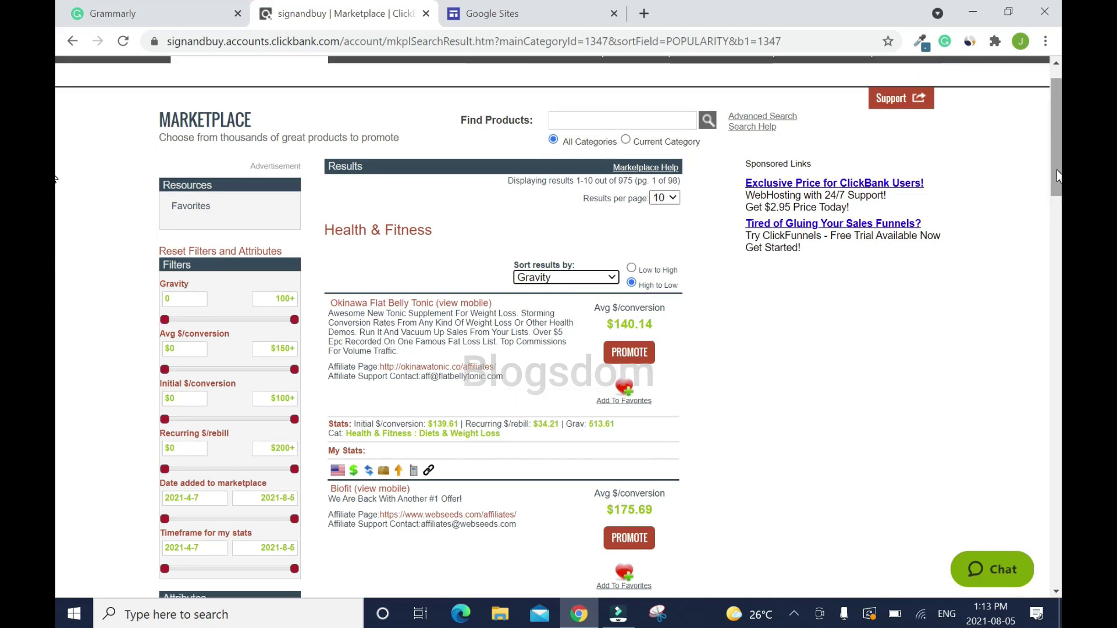
scroll(58, 242, down, 4)
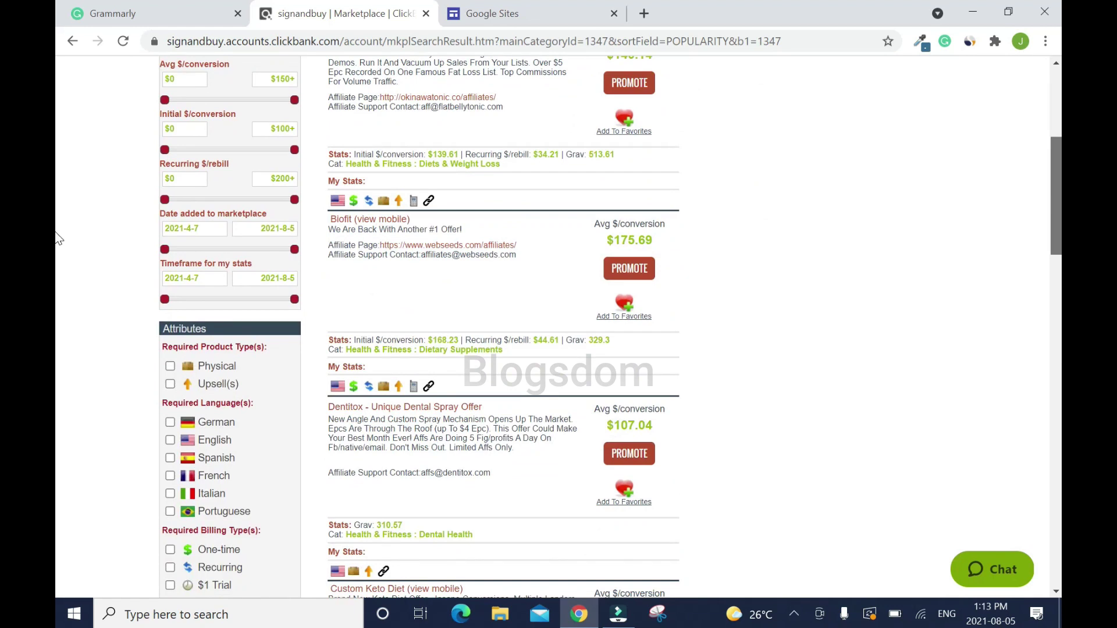
scroll(58, 241, down, 5)
scroll(680, 433, down, 6)
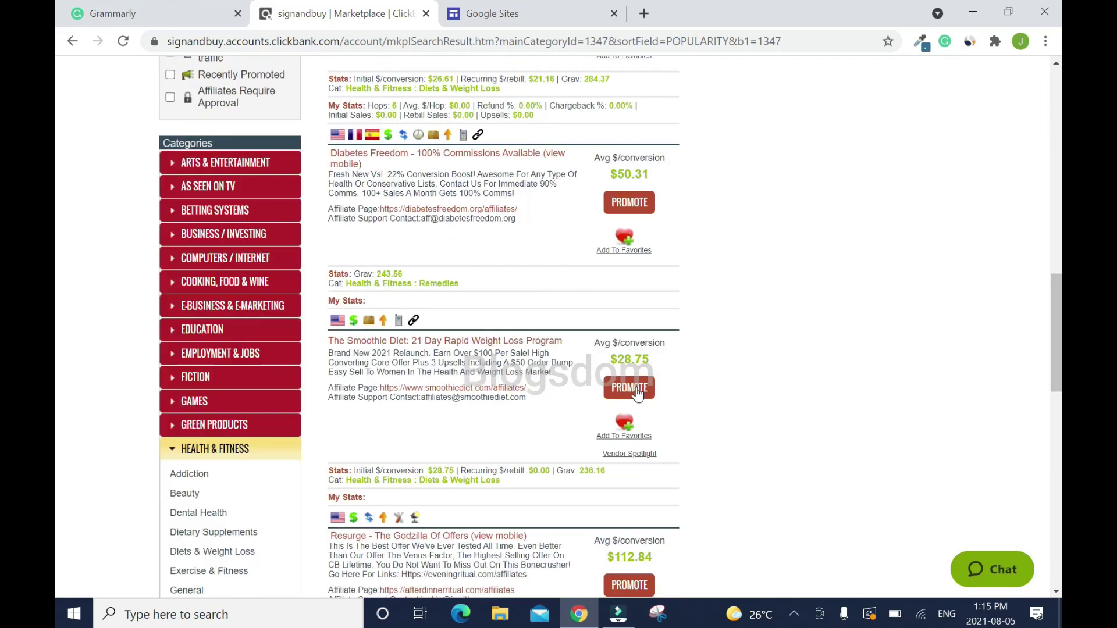
Step: Open The Smoothie Diet sales page in a new browser tab
right_click(502, 347)
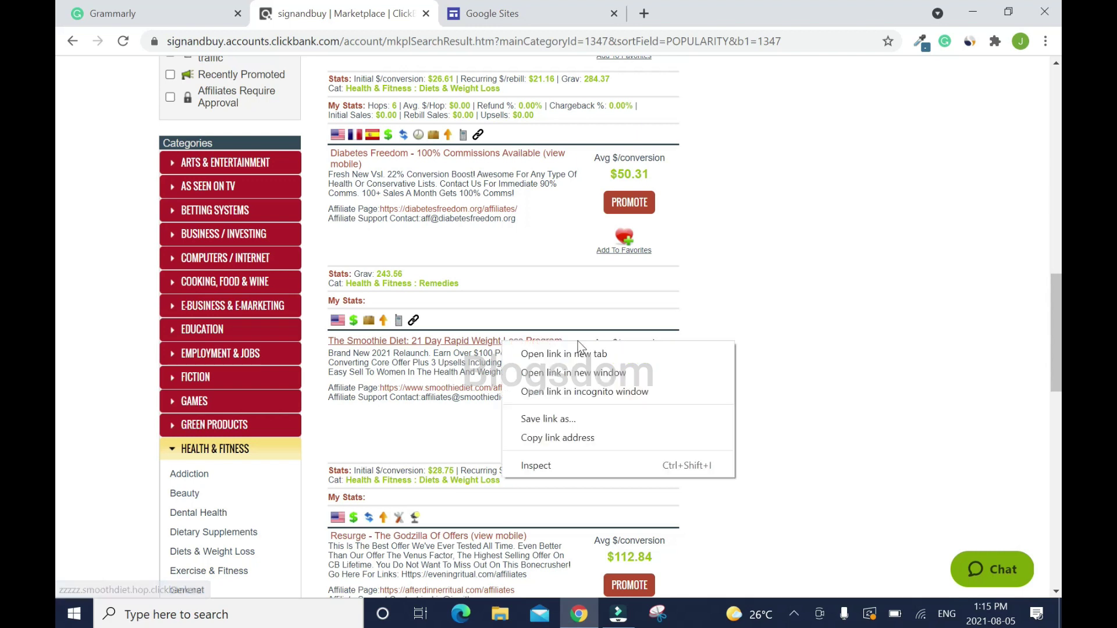
click(591, 355)
key(ctrl+Tab)
Step: Browse the sales page, then return to the ClickBank marketplace
scroll(58, 117, down, 3)
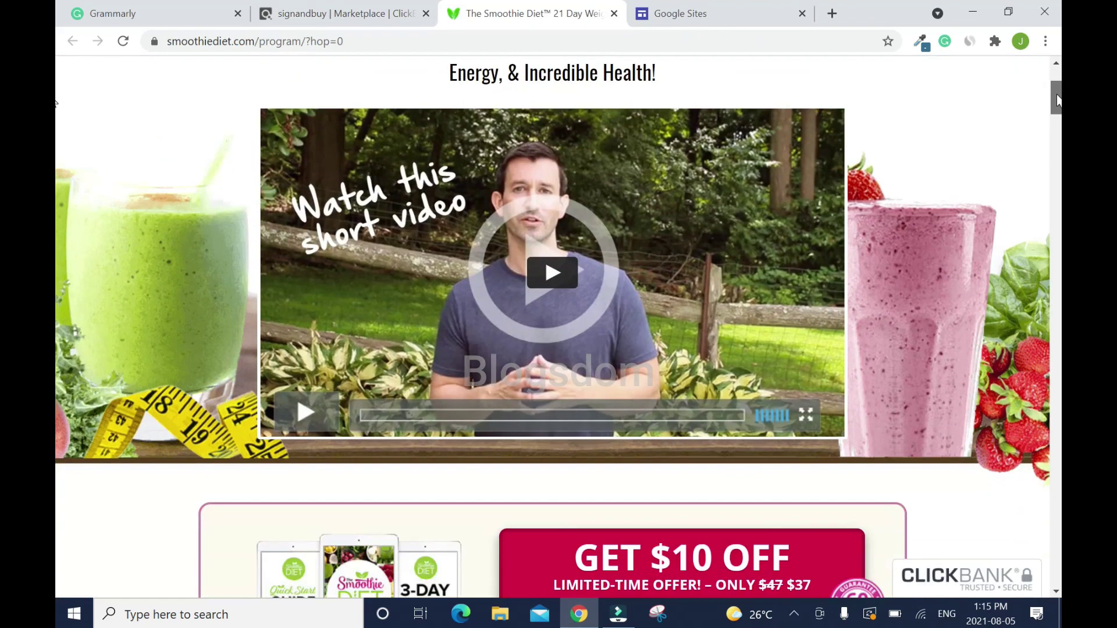
scroll(58, 122, down, 2)
scroll(58, 127, down, 5)
scroll(58, 137, down, 2)
scroll(59, 146, down, 3)
scroll(57, 163, down, 5)
scroll(57, 186, down, 5)
scroll(57, 204, down, 6)
scroll(54, 221, down, 5)
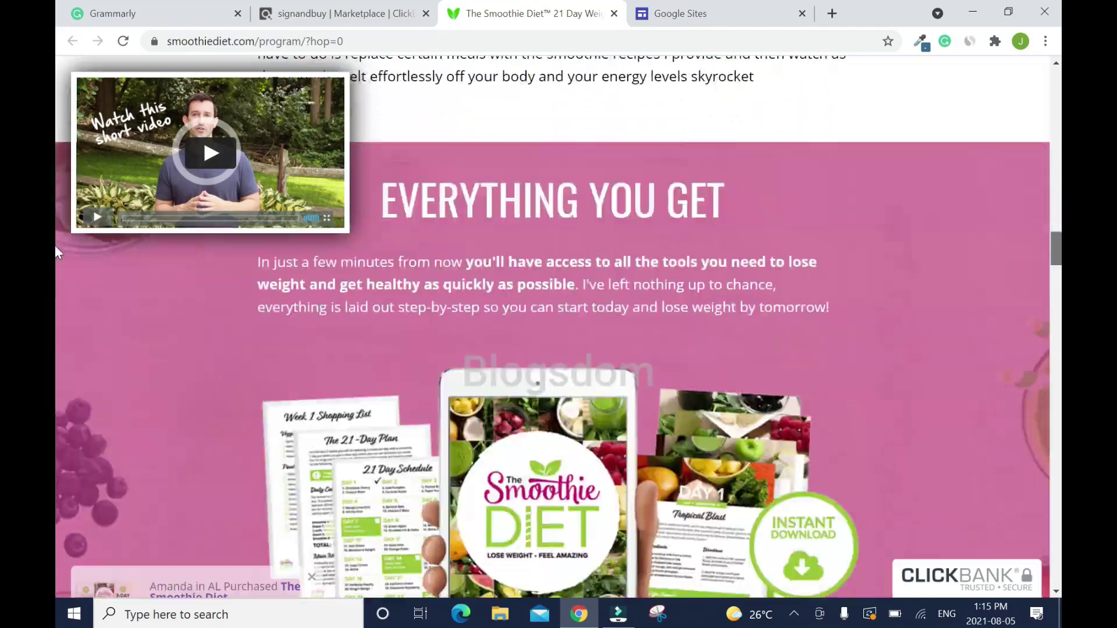
scroll(54, 262, down, 5)
scroll(55, 308, down, 5)
scroll(56, 355, down, 5)
scroll(57, 349, down, 10)
scroll(57, 291, up, 5)
scroll(57, 203, up, 10)
scroll(57, 116, up, 20)
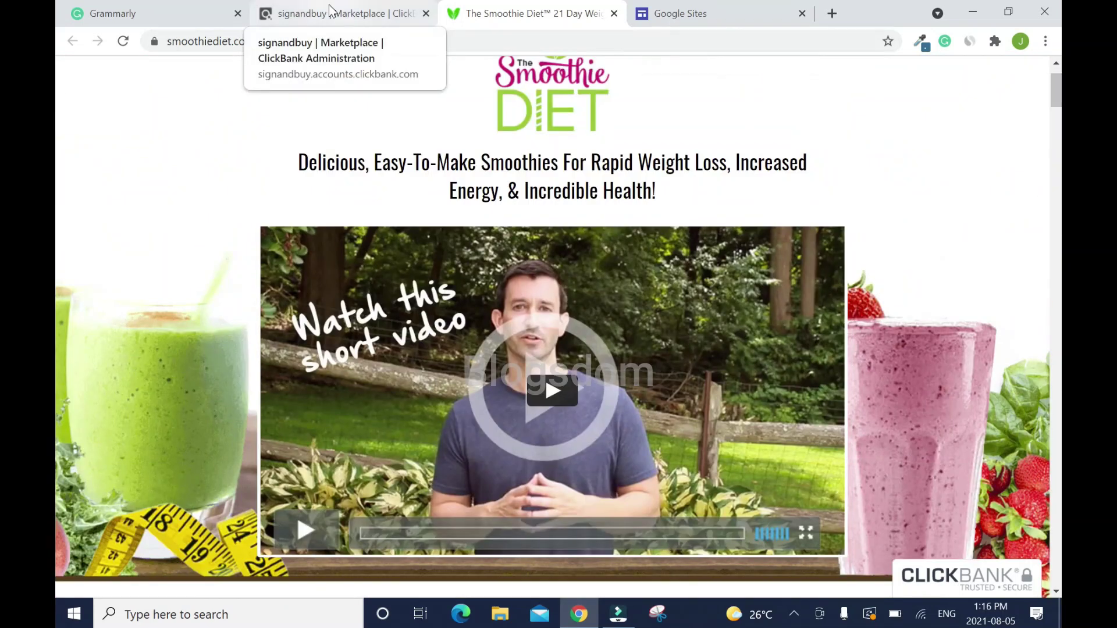
click(340, 12)
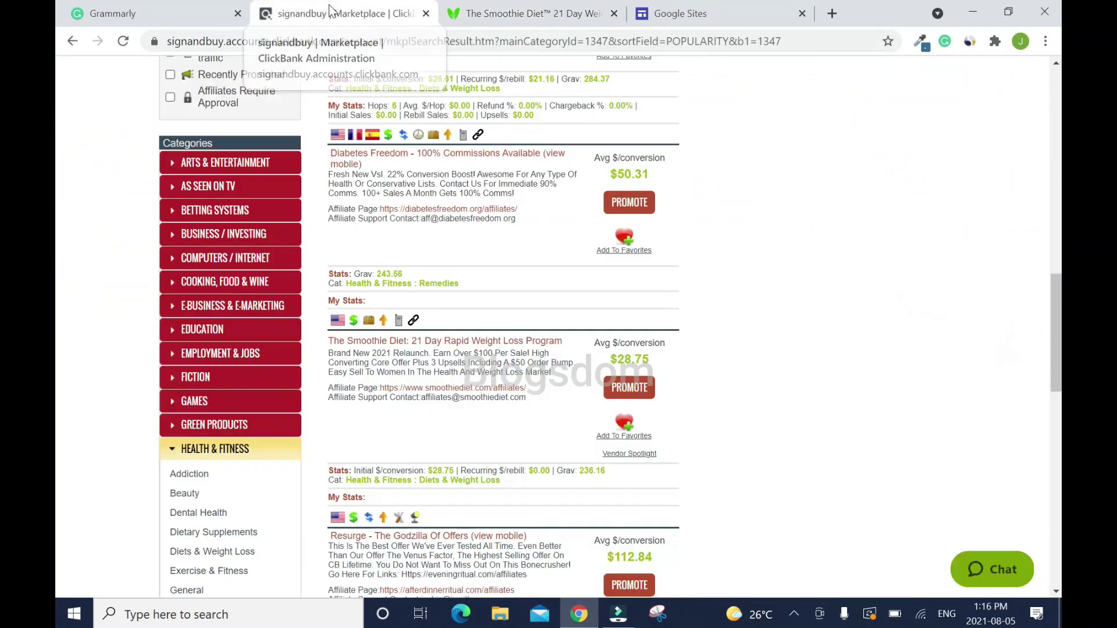
Step: Generate a Smoothie Diet HopLink with the tracking ID GOOGLE_SITES
click(640, 395)
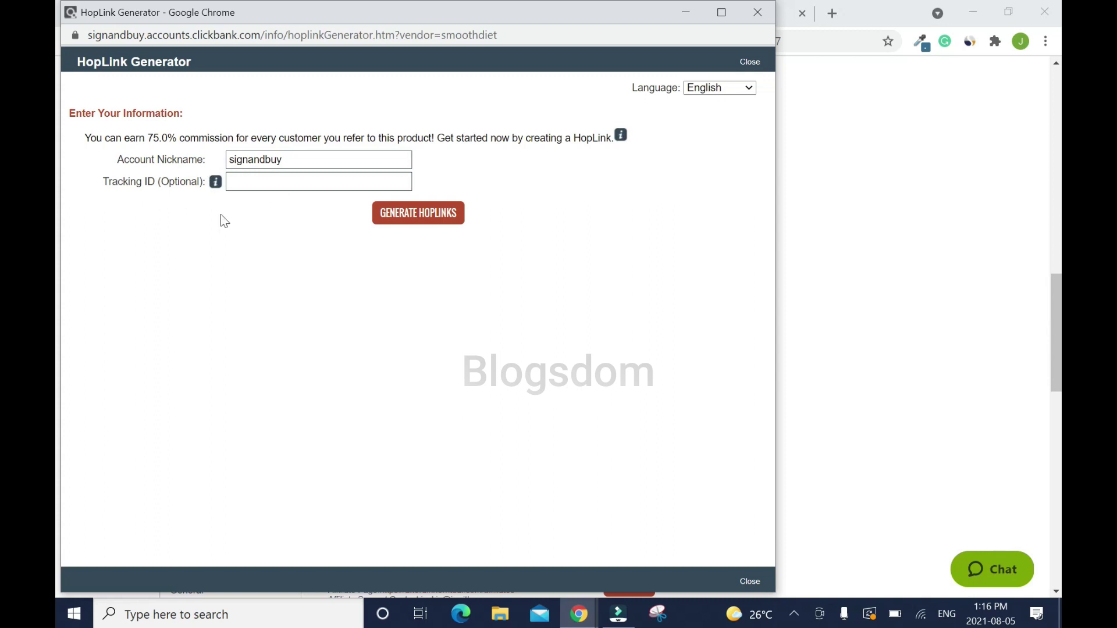
click(256, 182)
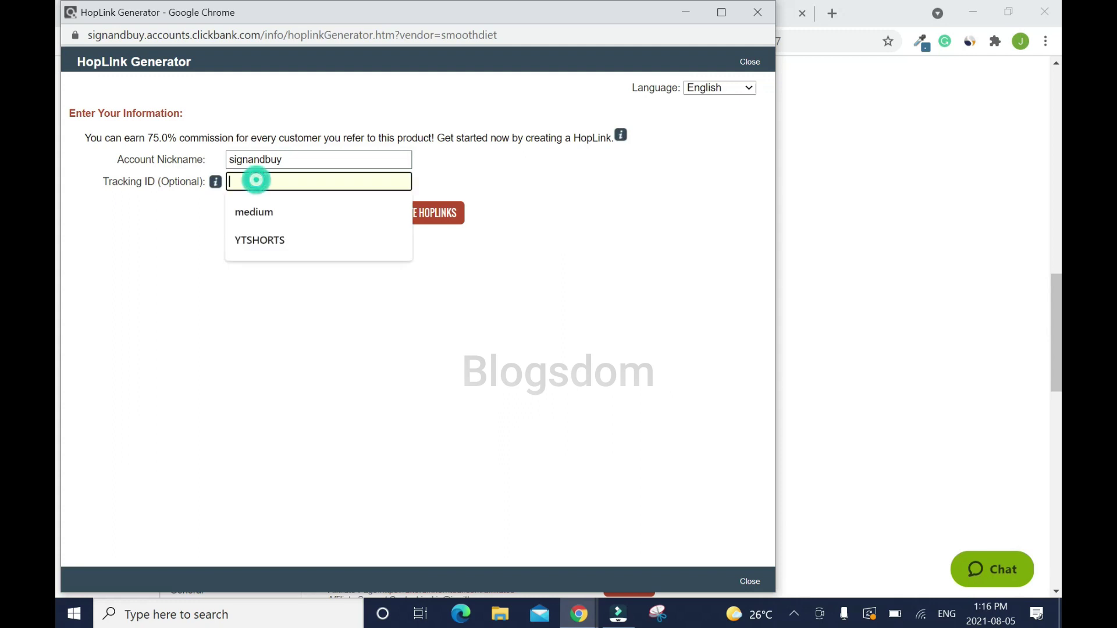
text(Googl)
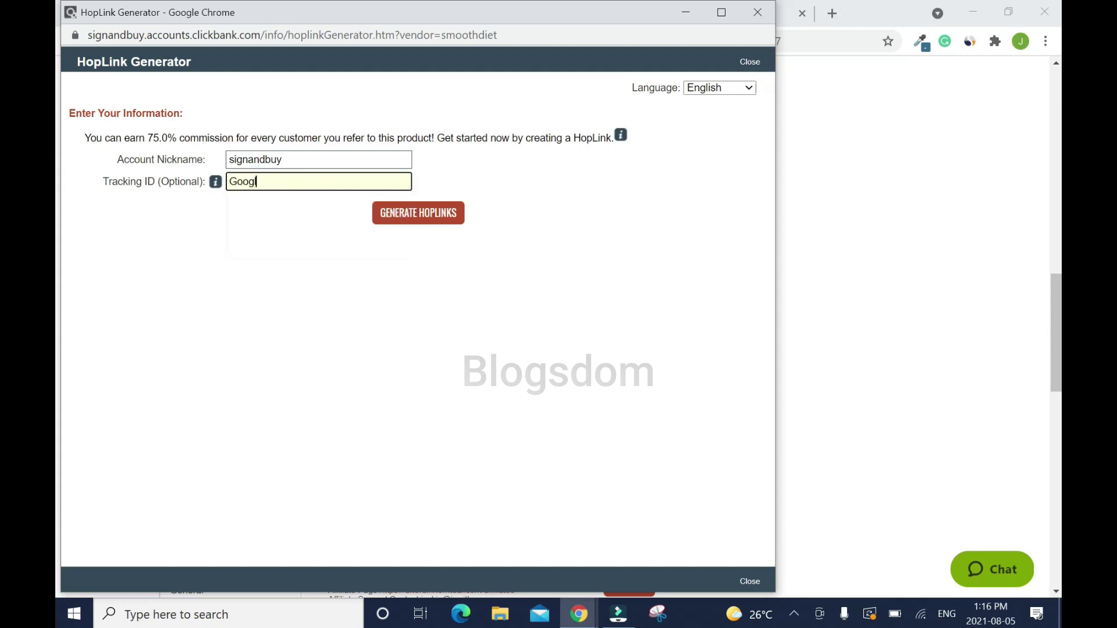
text(e-Sites)
click(417, 219)
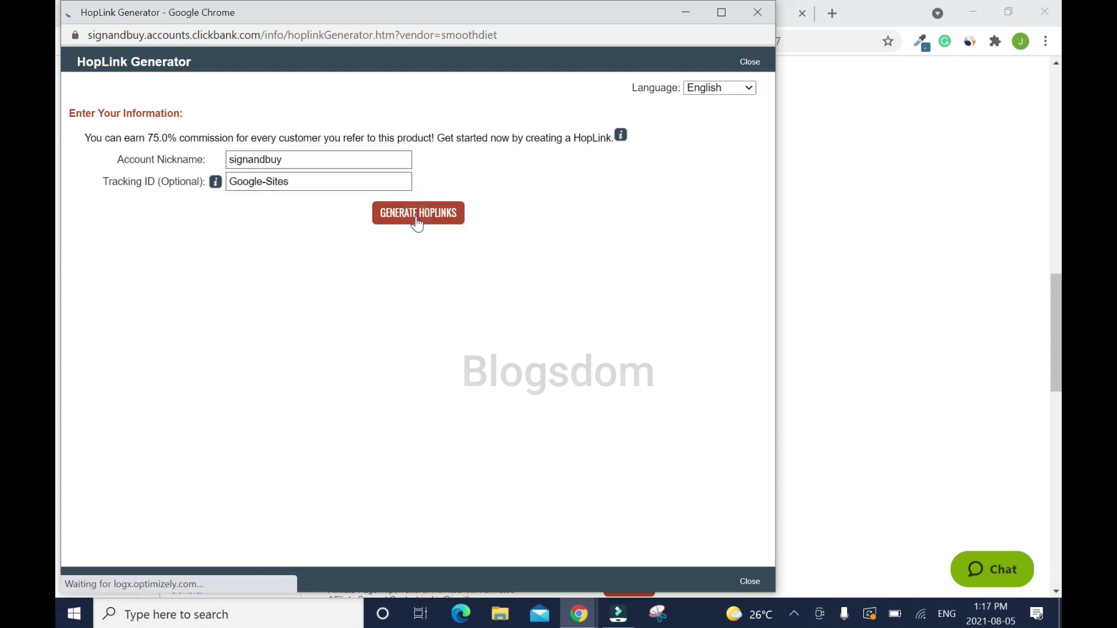
click(250, 181)
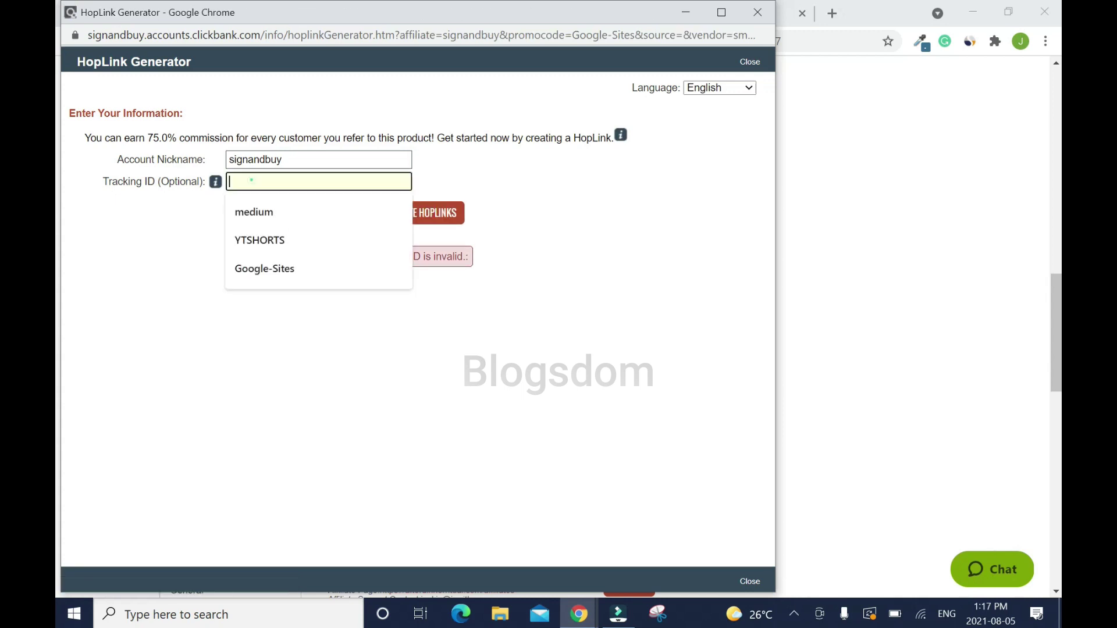
click(273, 269)
click(266, 182)
key(BackSpace)
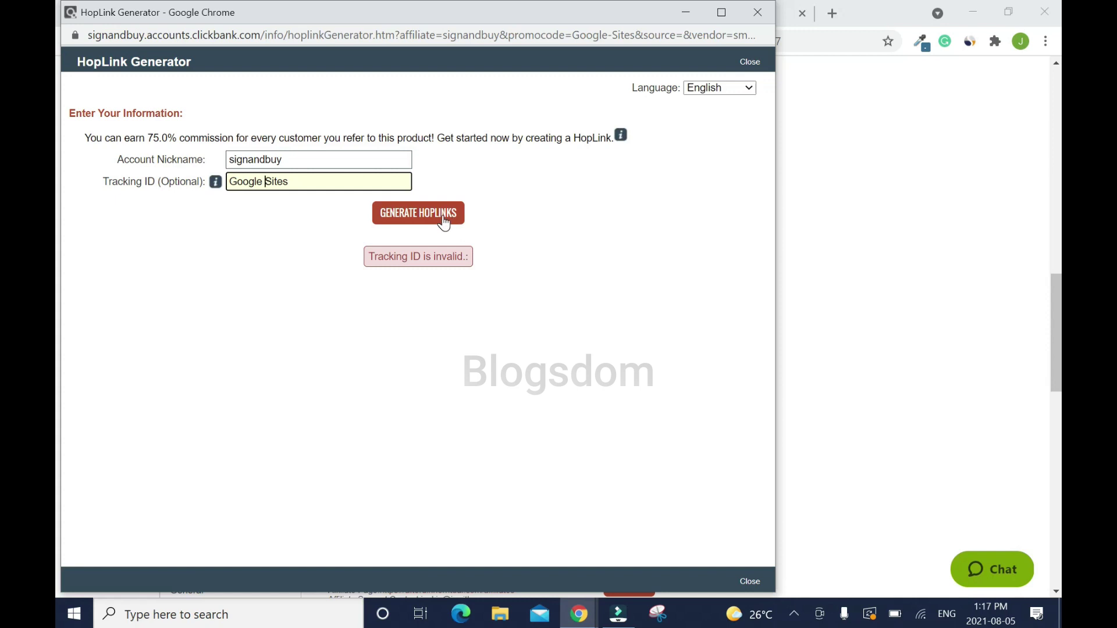
click(444, 221)
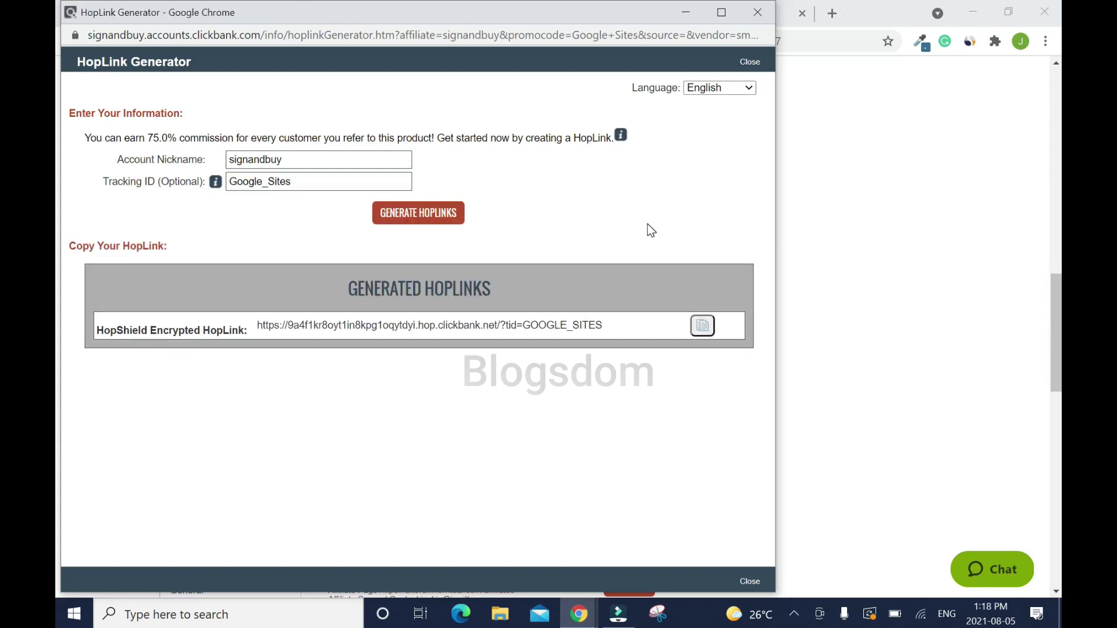
Step: Copy the HopLink and paste it on a new line in the Grammarly notes
click(702, 327)
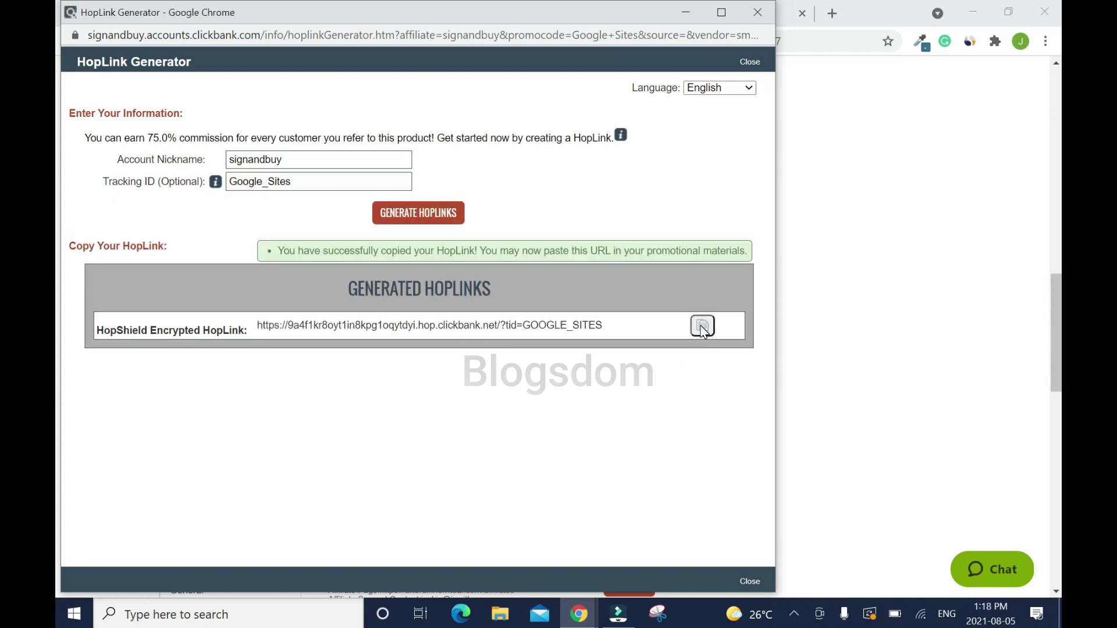
click(757, 12)
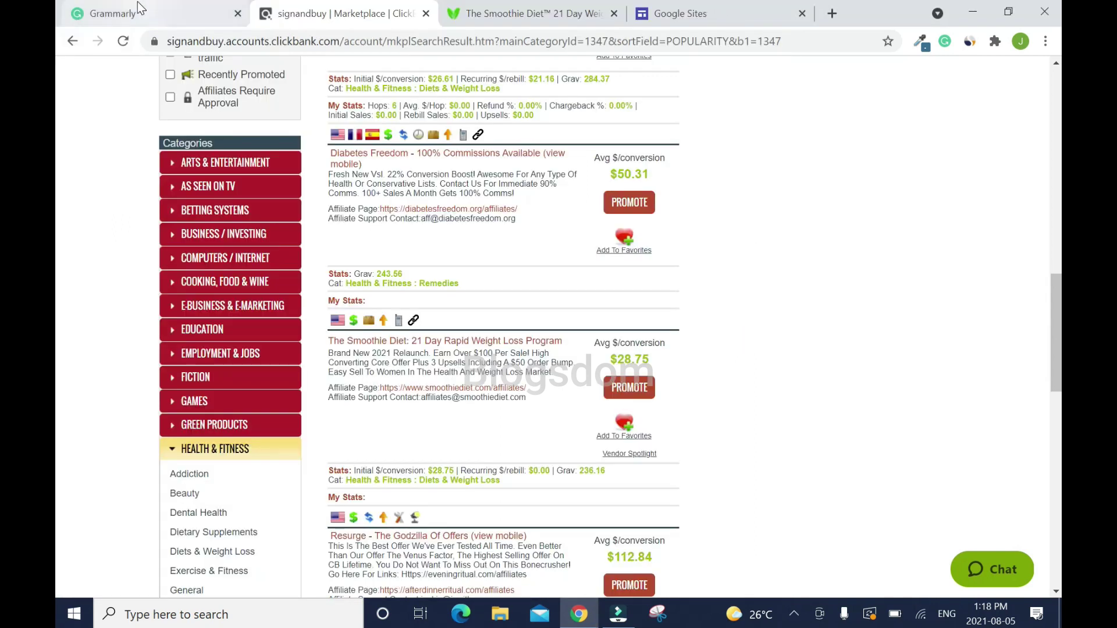
click(140, 11)
key(Return)
key(Return)
text(https://9a4f1kr8oyt1in8kpg1oqytdyi.hop.clickbank.net/?tid=GOOGLE_SITES)
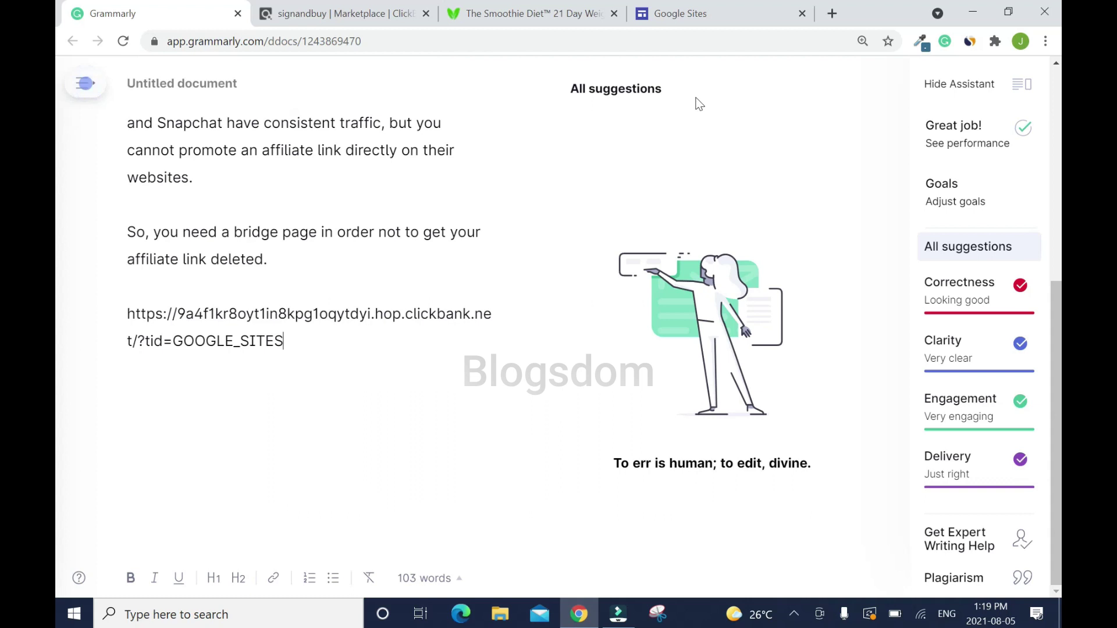
click(702, 18)
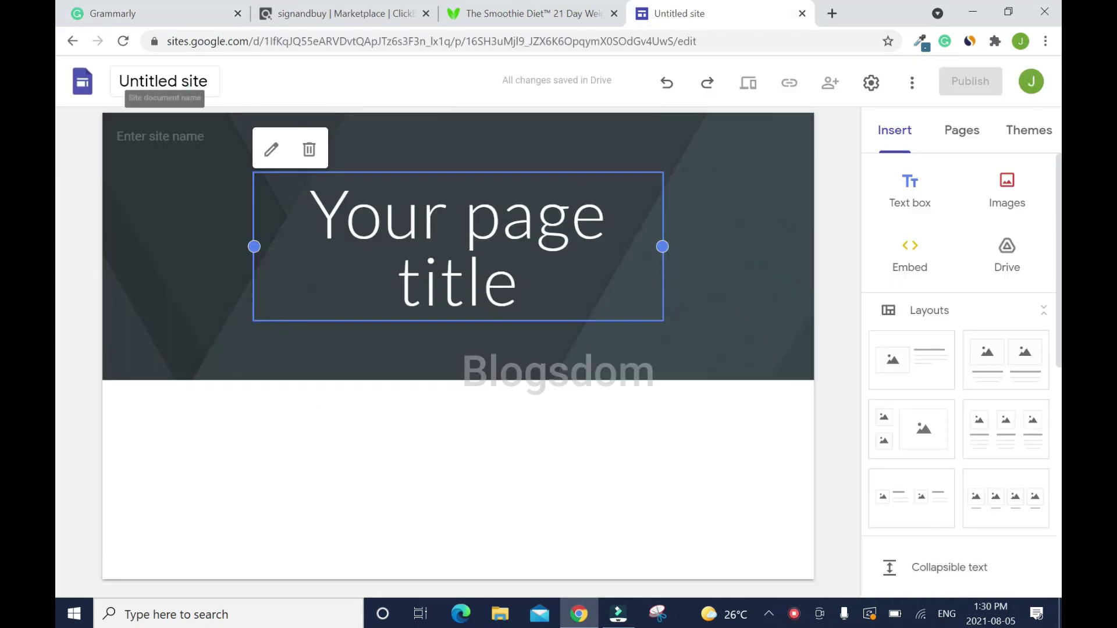
Step: Name the site file 'weight loss_smoothiediet' and clear the site name from the header
click(162, 81)
text(weight loss)
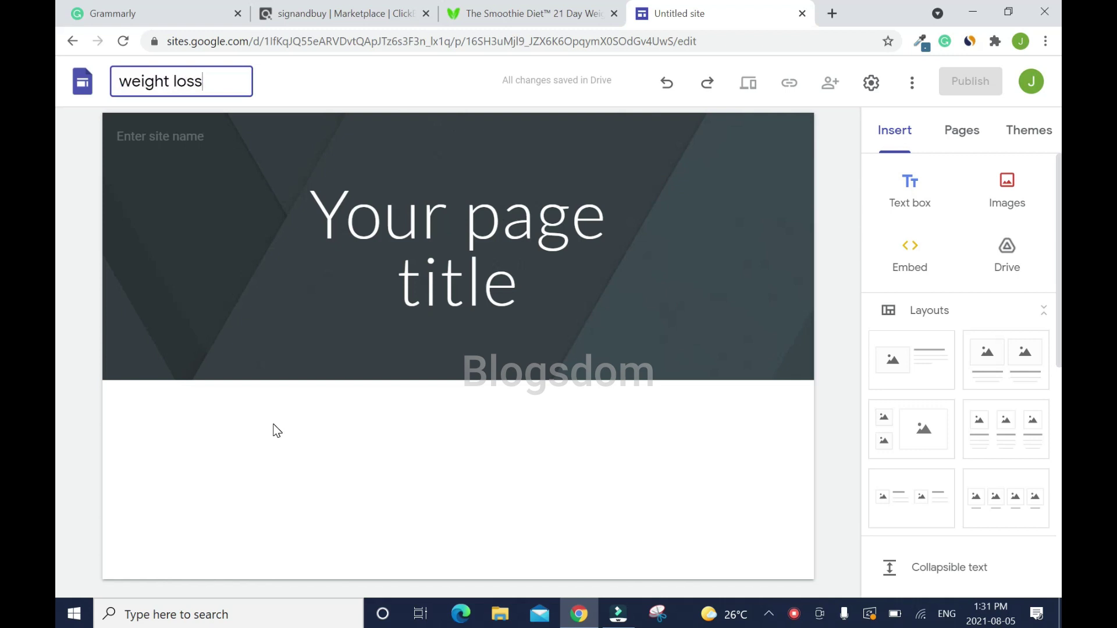
text(_smoothiediet)
click(194, 249)
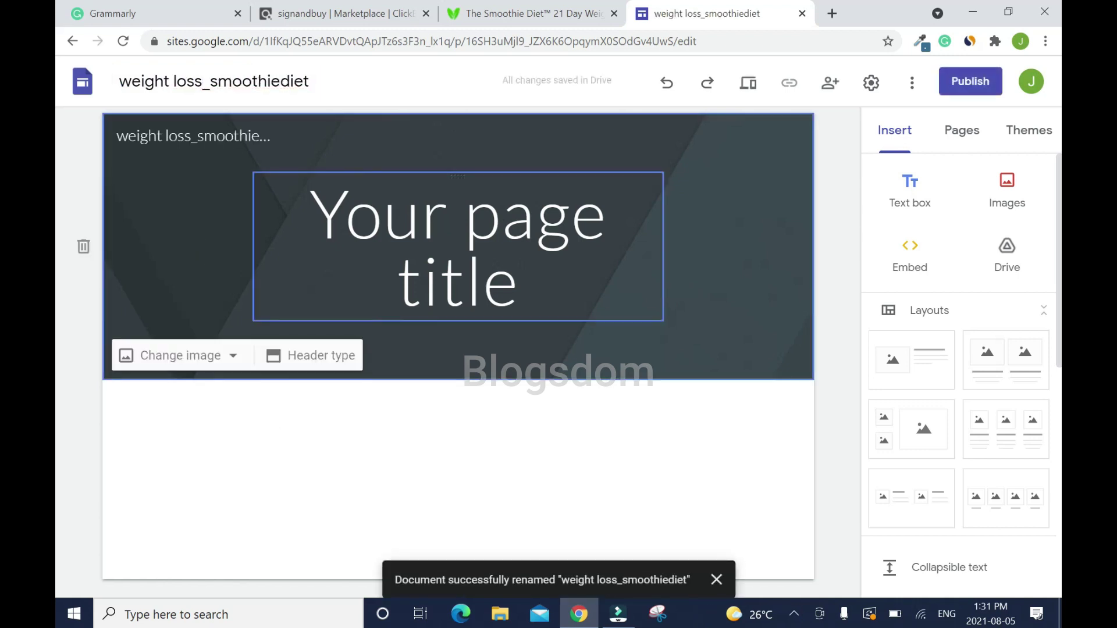
drag(288, 136, 114, 135)
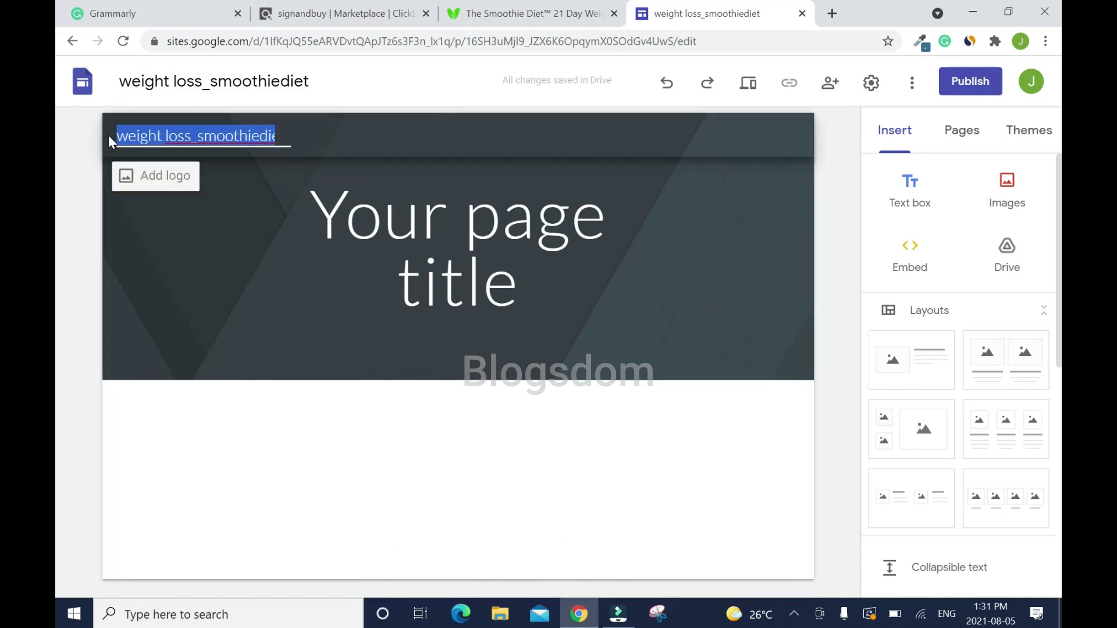
key(BackSpace)
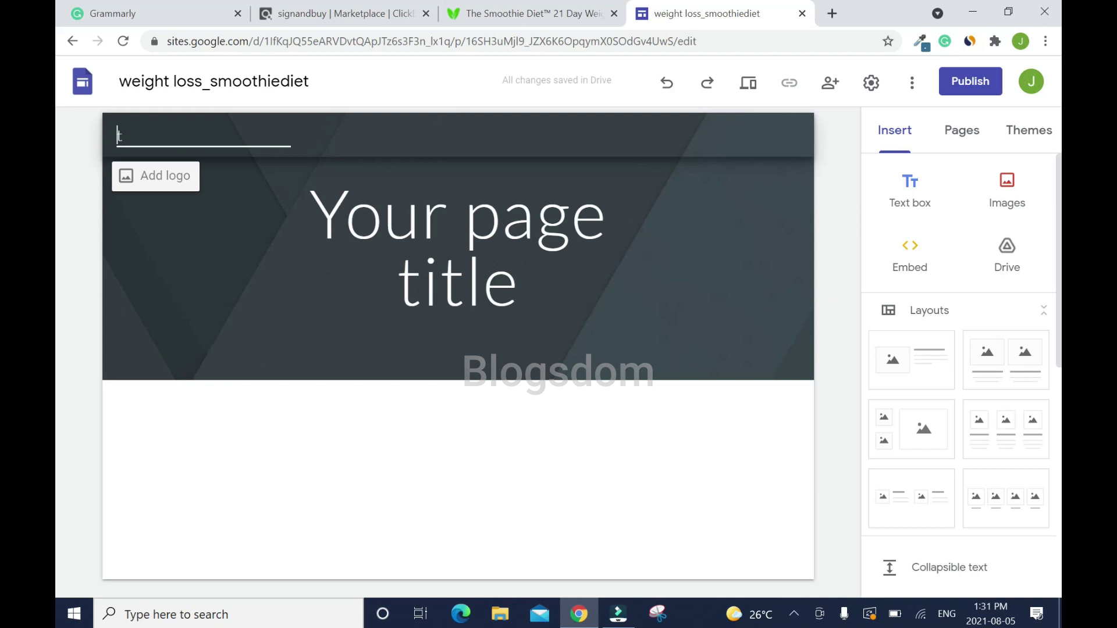
text(t)
drag(133, 135, 103, 137)
key(BackSpace)
mouse_move(761, 228)
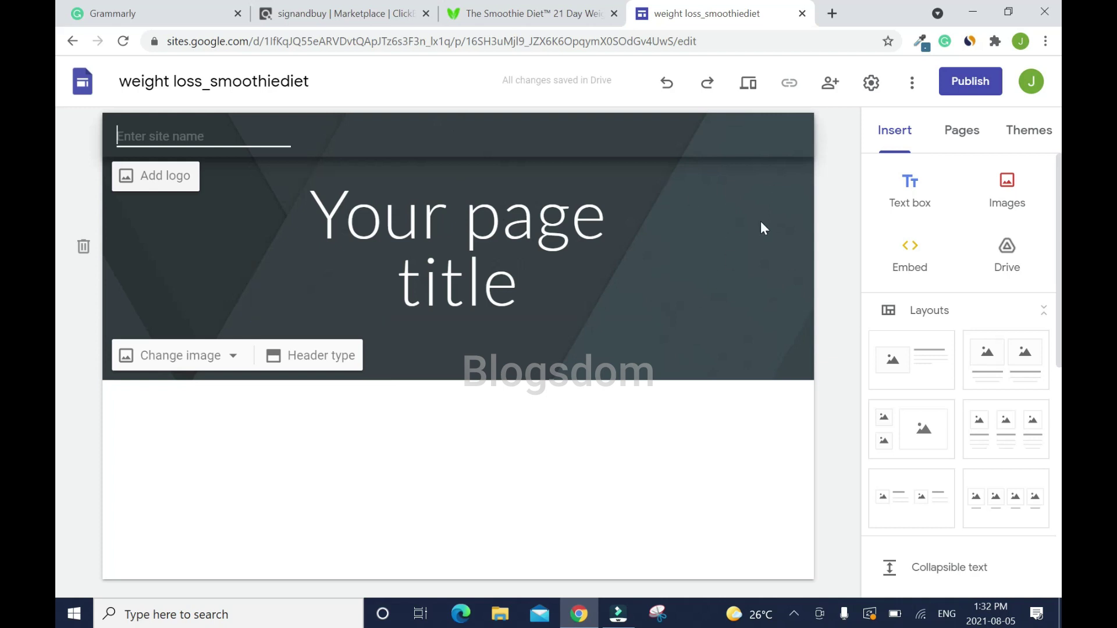
Step: Delete the page header image and title, undoing then redoing the removal
click(188, 266)
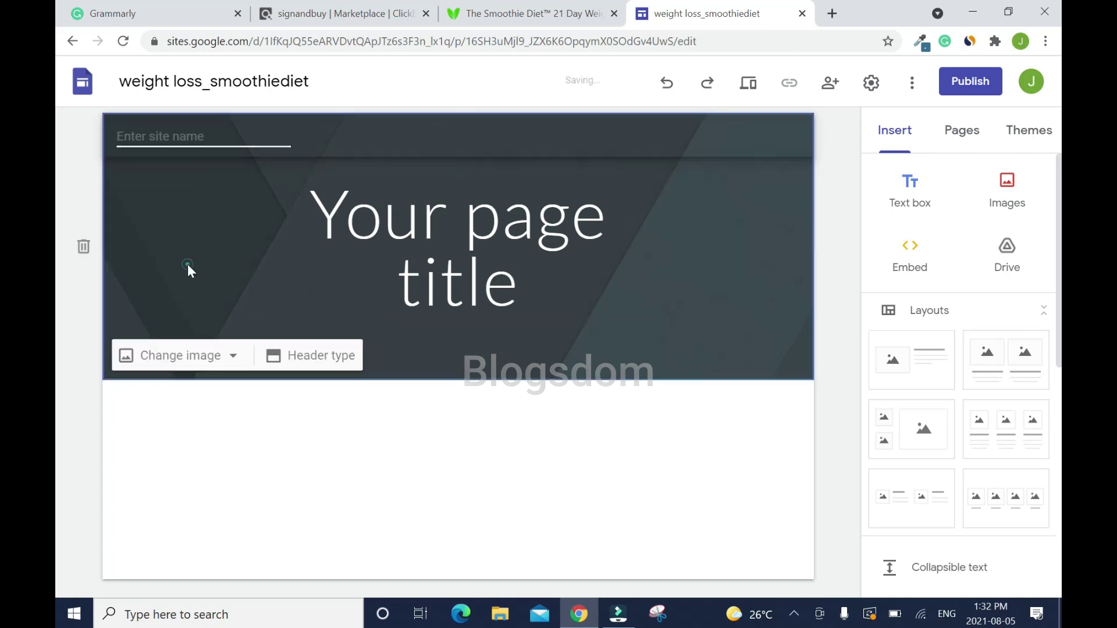
click(84, 248)
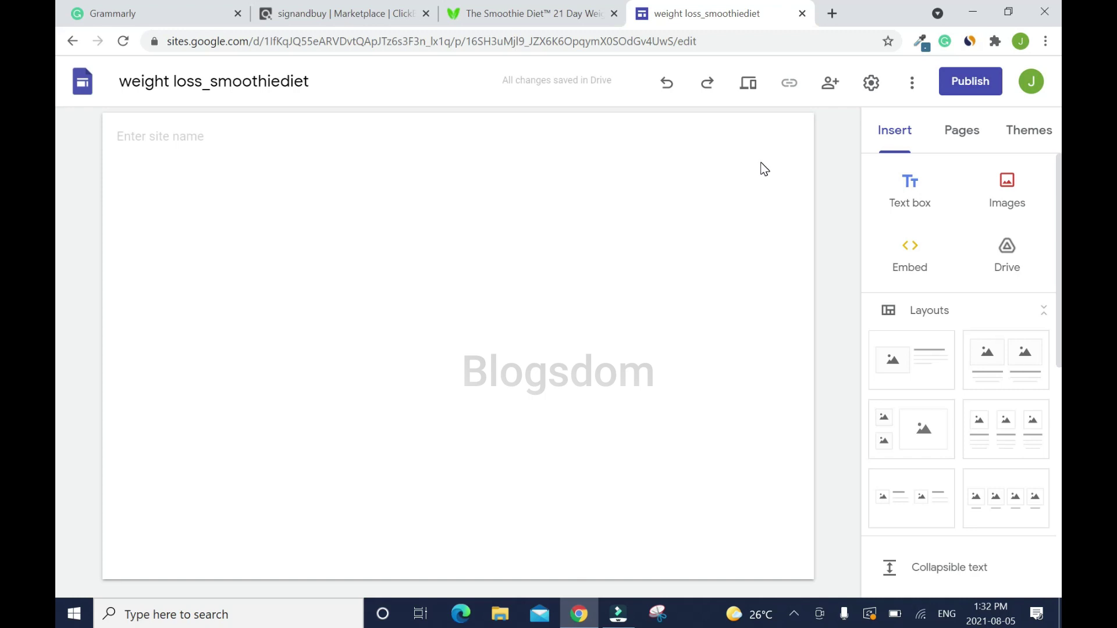
click(667, 83)
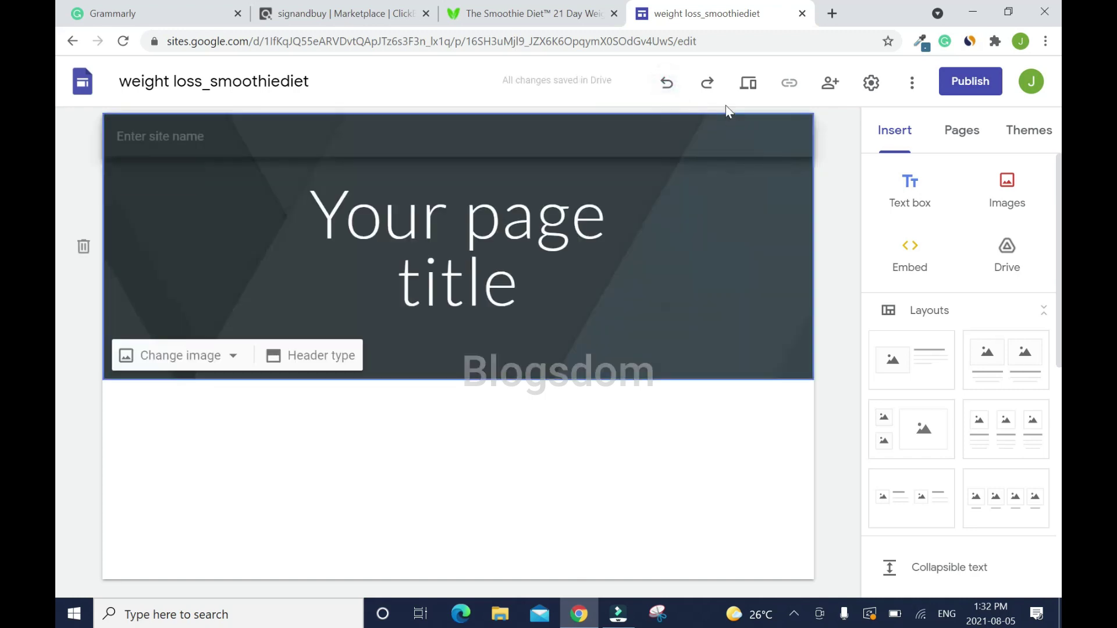
click(708, 86)
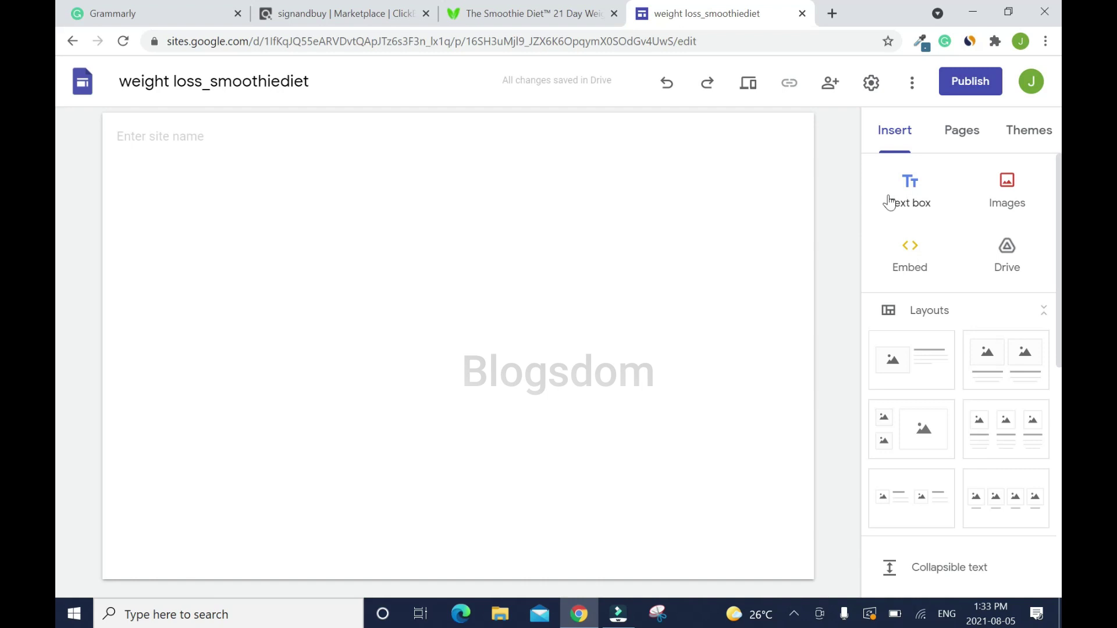
Step: Add a text box in Impact size 36 reading 'How to Lose Weight With Smoothie Diet?'
click(916, 192)
click(352, 152)
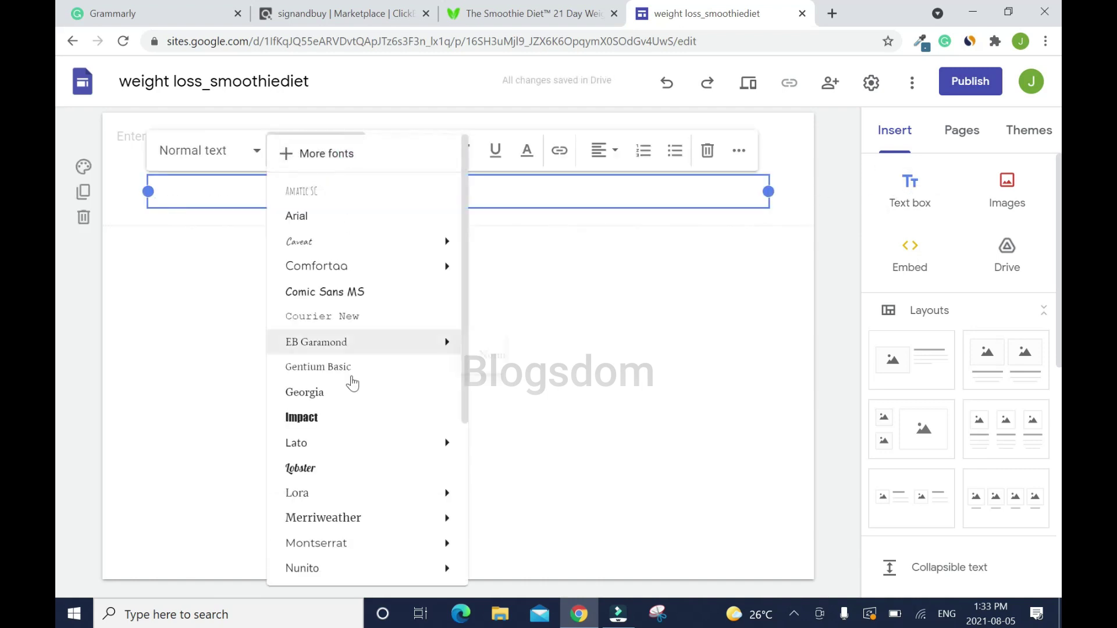
click(332, 417)
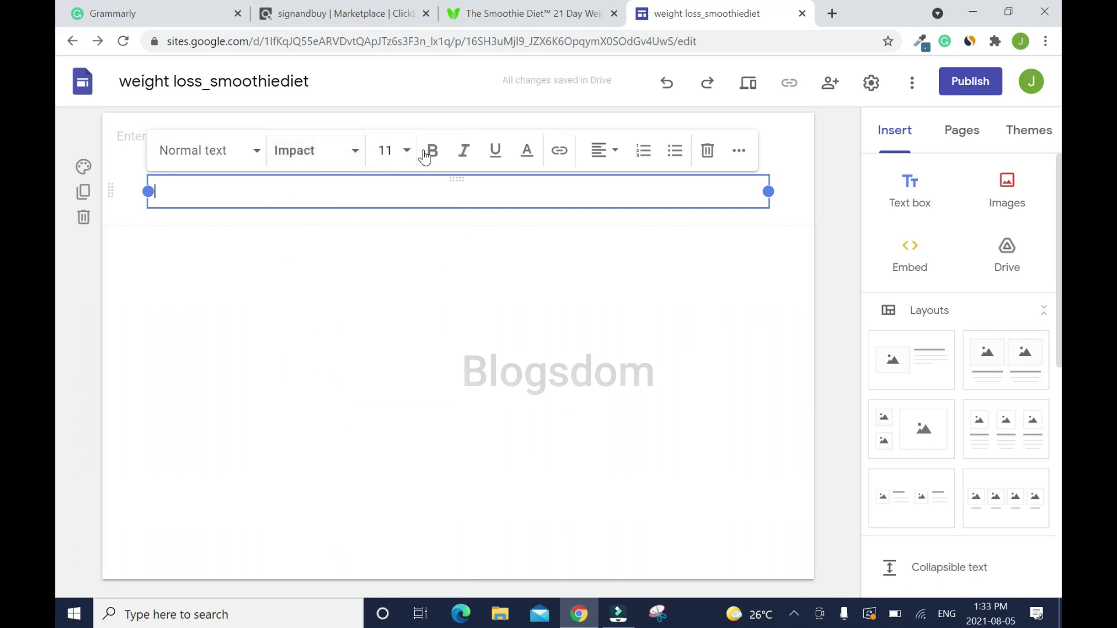
click(406, 152)
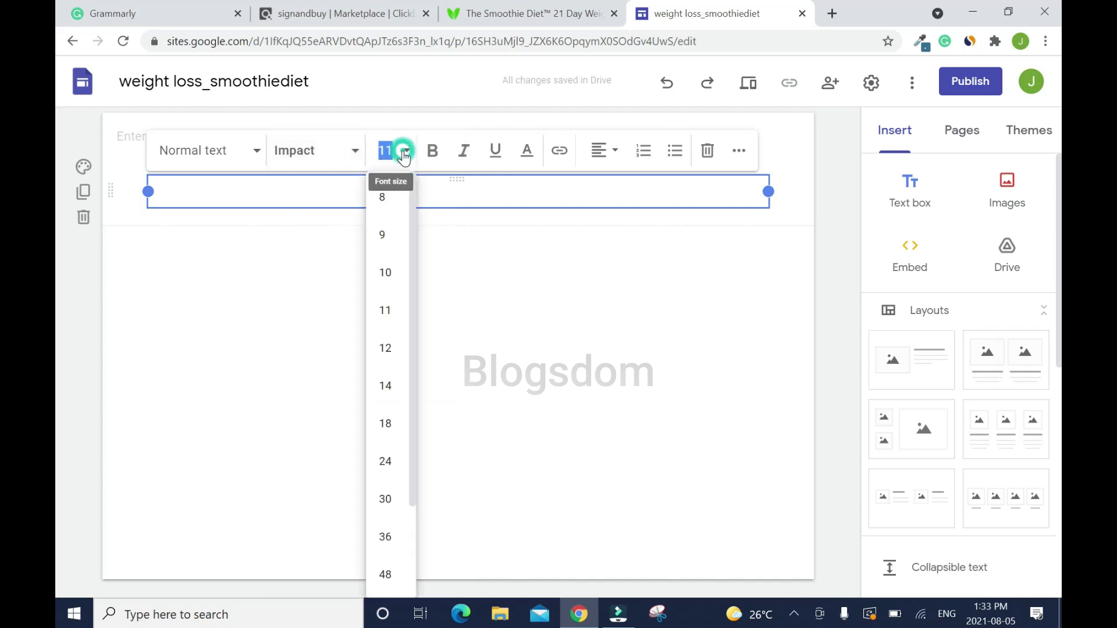
click(386, 537)
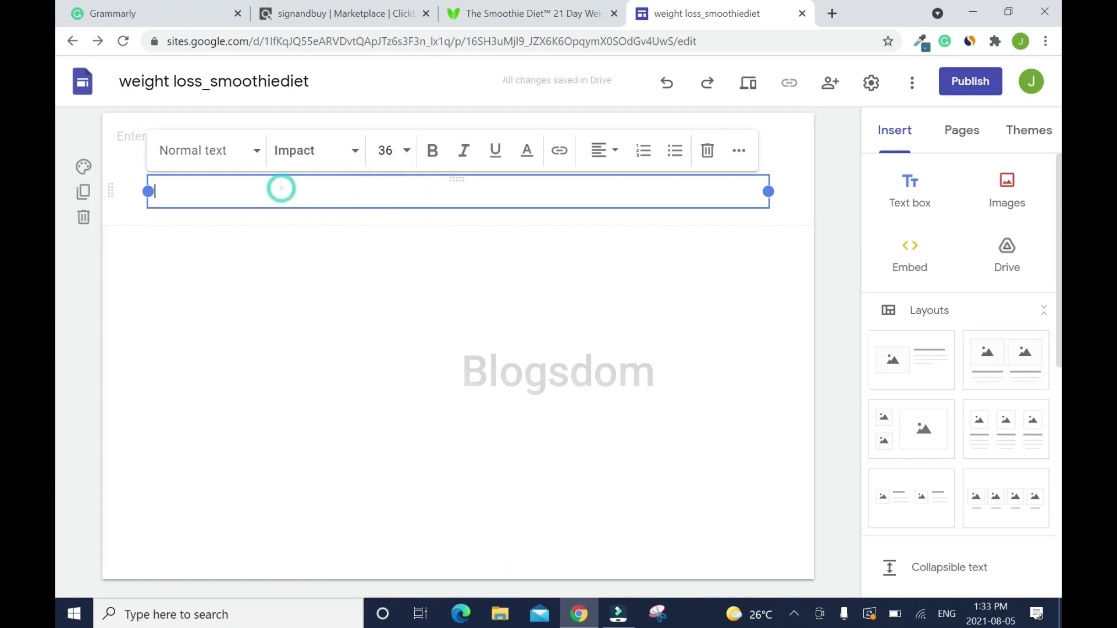
text(How to Lo)
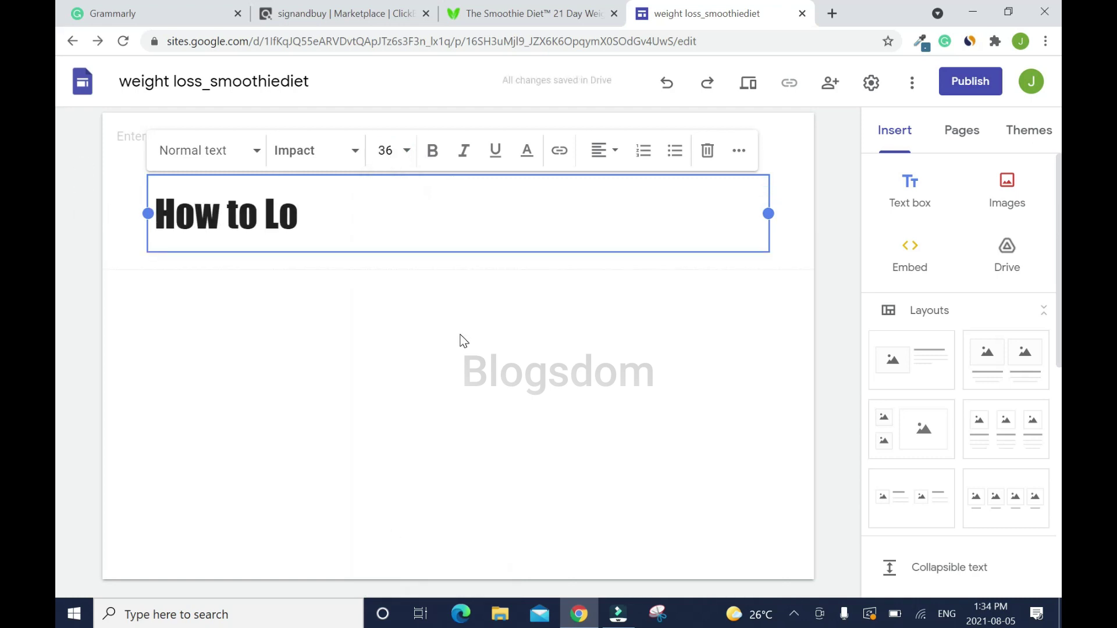
text(se Weight )
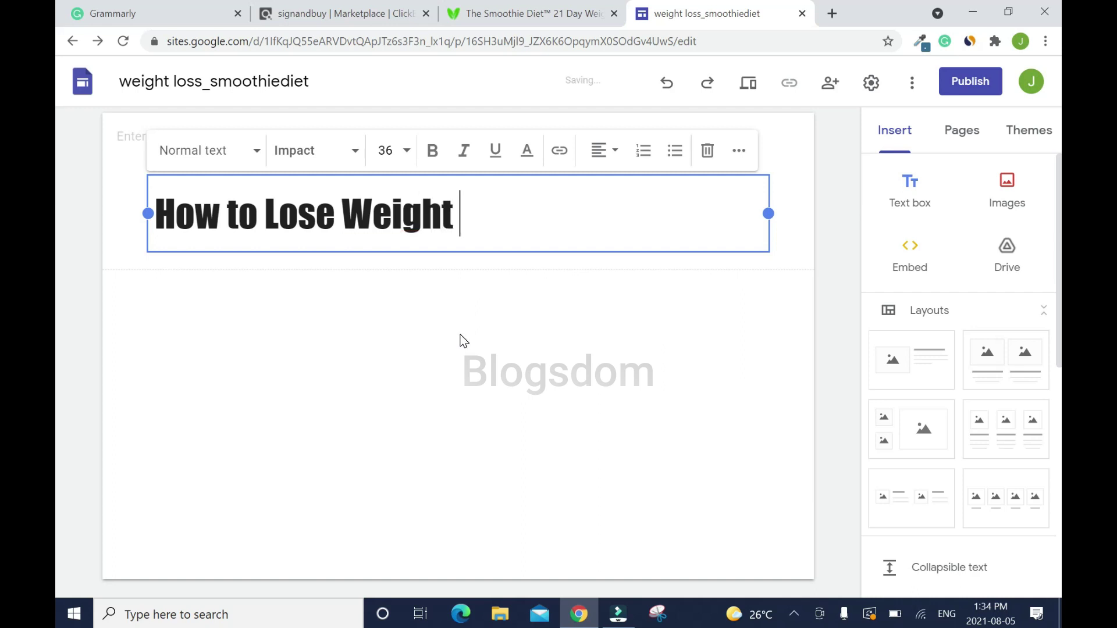
text(With Smoothie D)
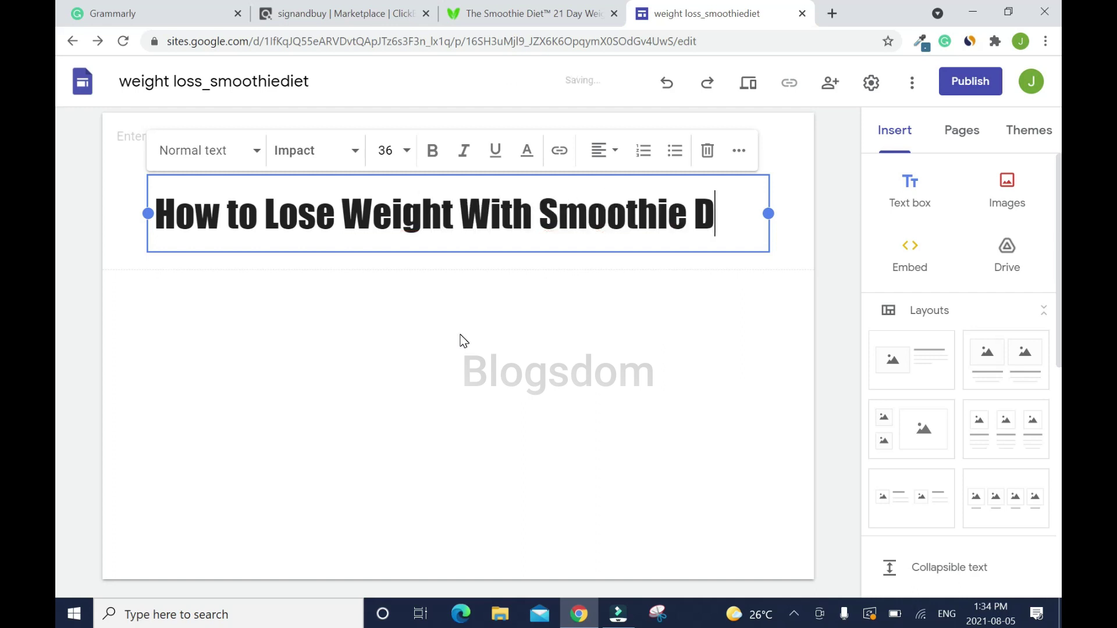
text(iet?)
Step: Centre the heading and break it onto two lines after 'Weight'
key(ctrl+Home)
key(ctrl+shift+Right)
key(ctrl+shift+End)
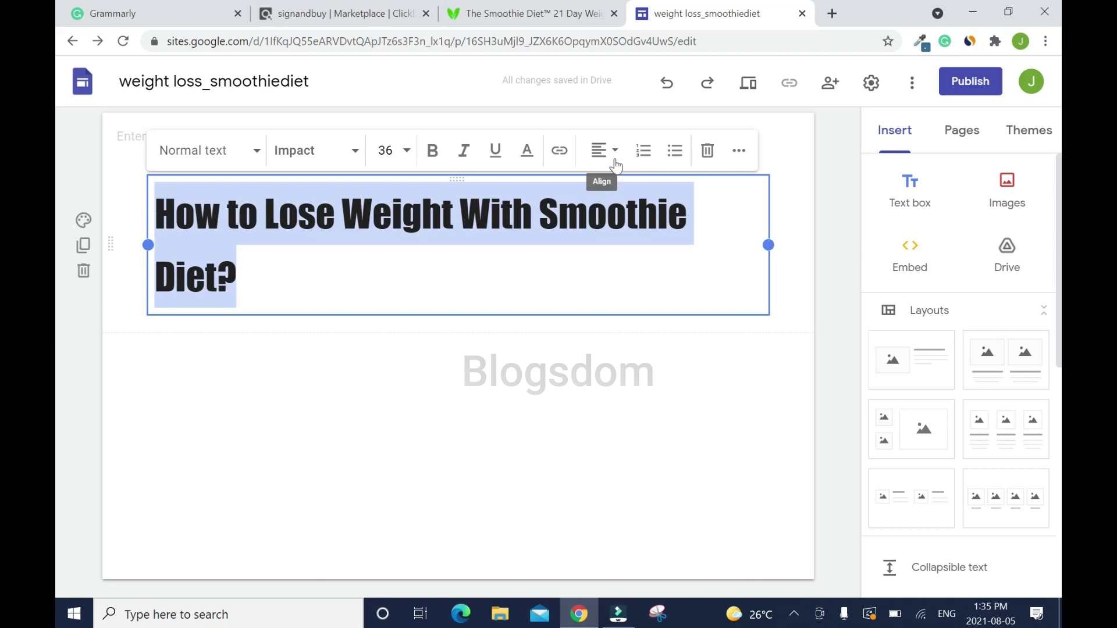
click(610, 151)
click(599, 192)
click(494, 214)
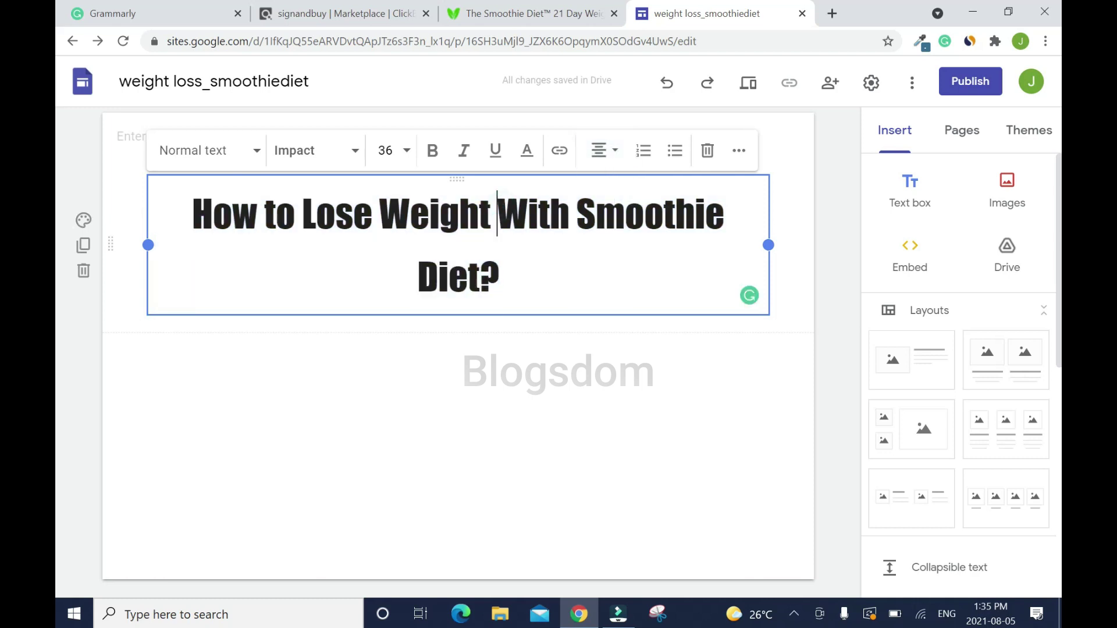
key(Return)
Step: Set the heading's custom line spacing to 0.8
key(shift+Up)
key(ctrl+a)
click(739, 151)
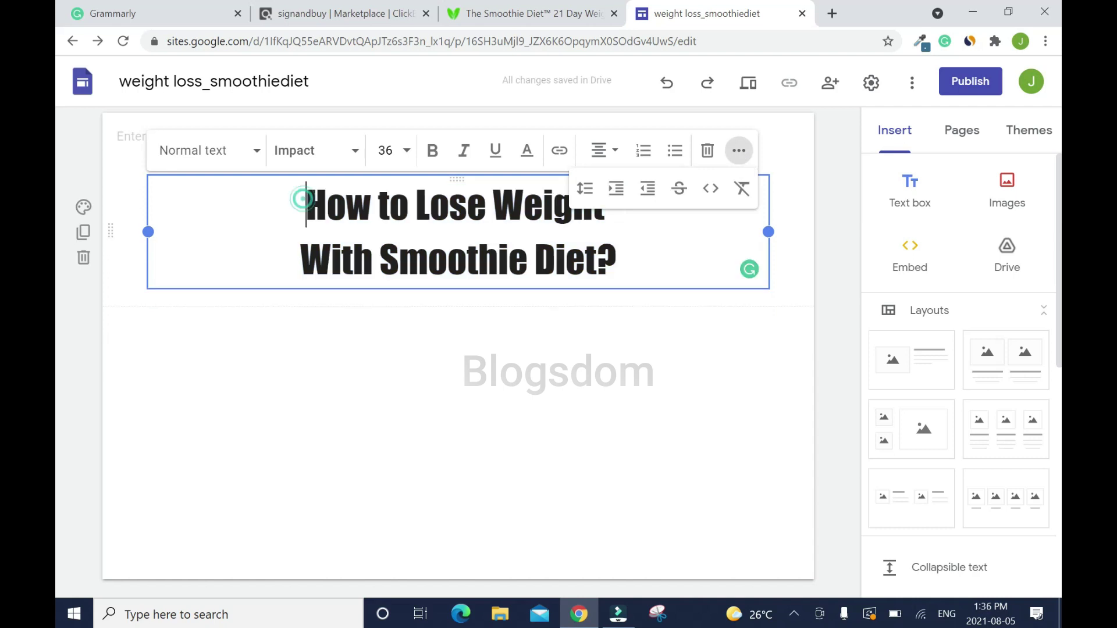
click(584, 188)
click(636, 436)
key(BackSpace)
text(0.5)
click(657, 438)
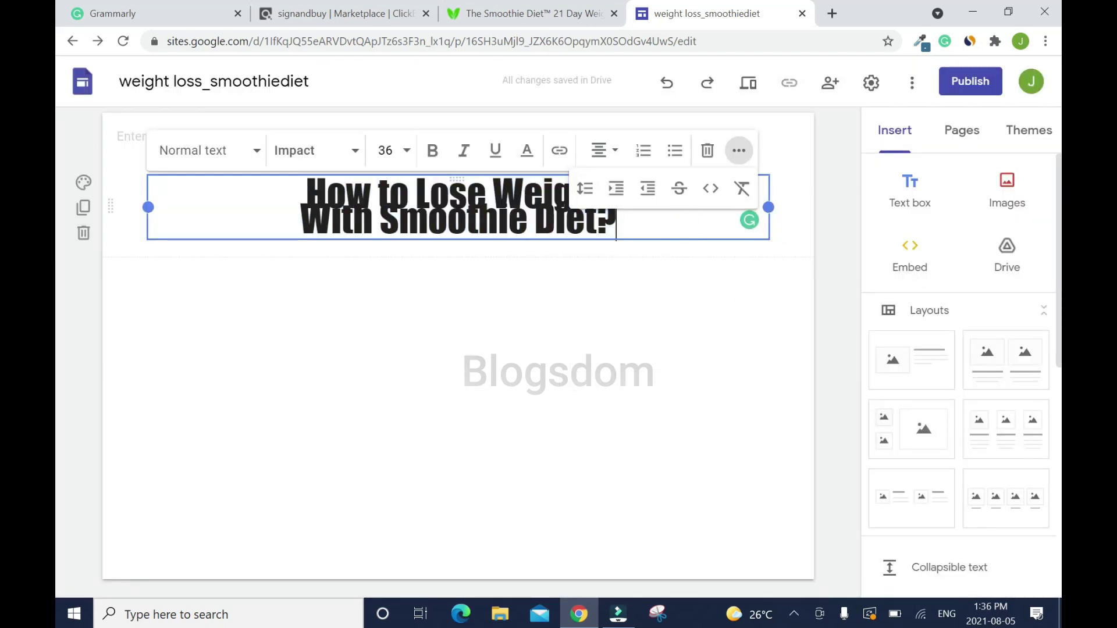
click(585, 188)
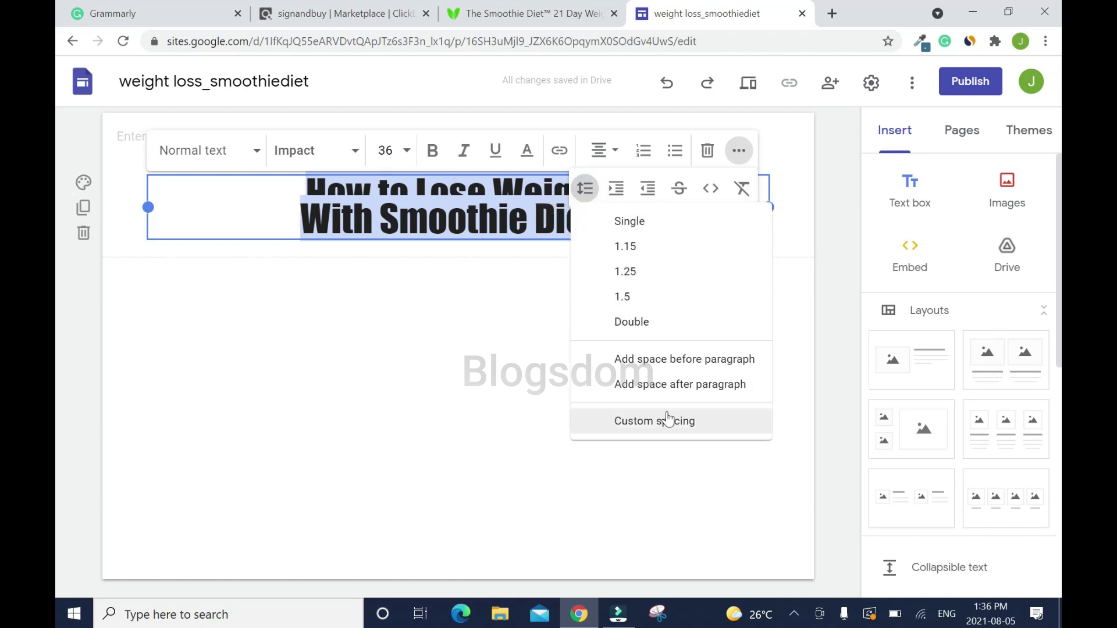
click(640, 421)
key(BackSpace)
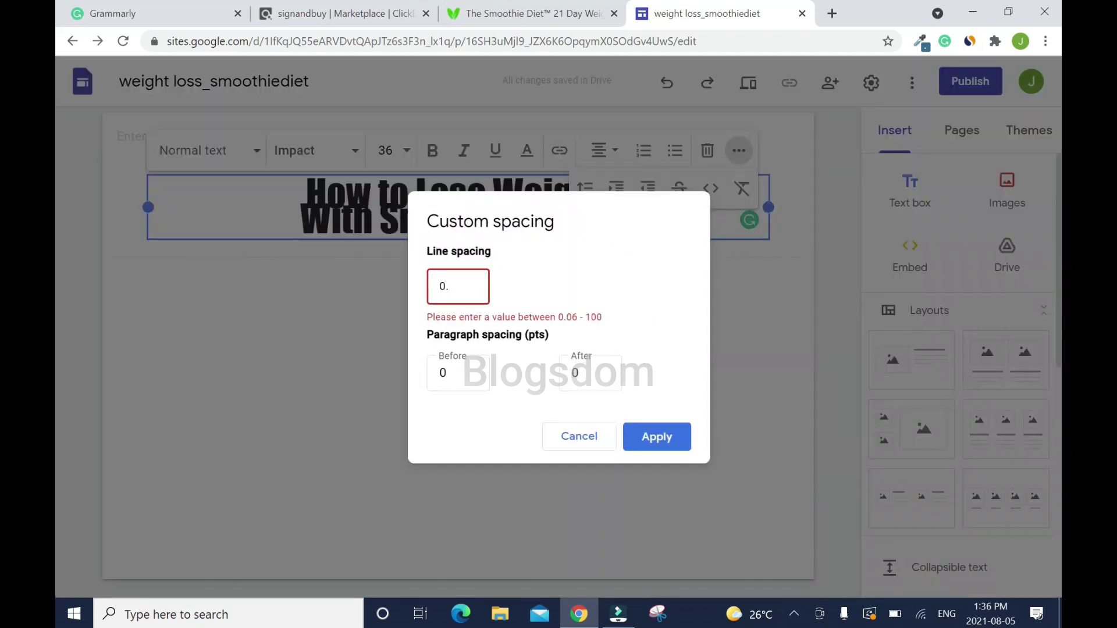
text(8)
click(672, 440)
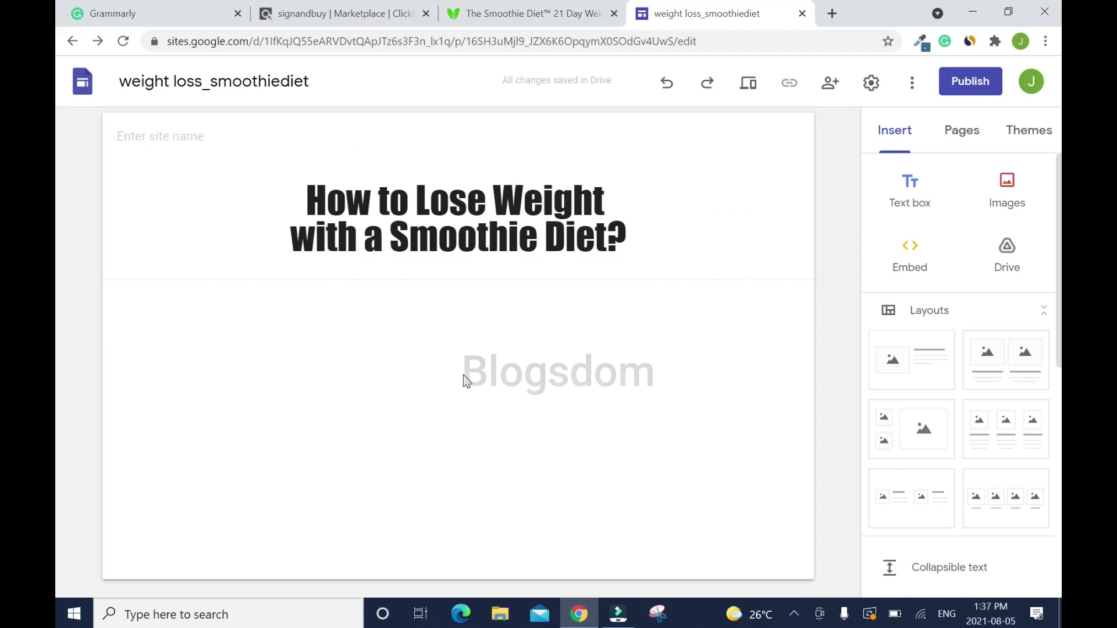
Step: Search Google Images for 'weight loss' from the image insert panel
click(542, 321)
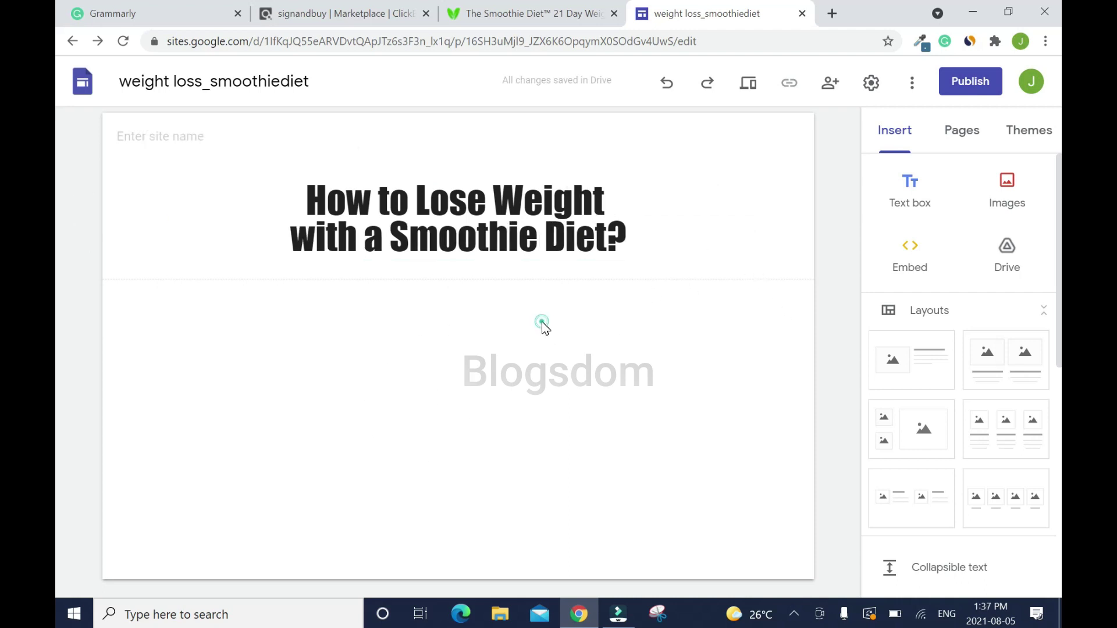
click(1015, 186)
click(1006, 249)
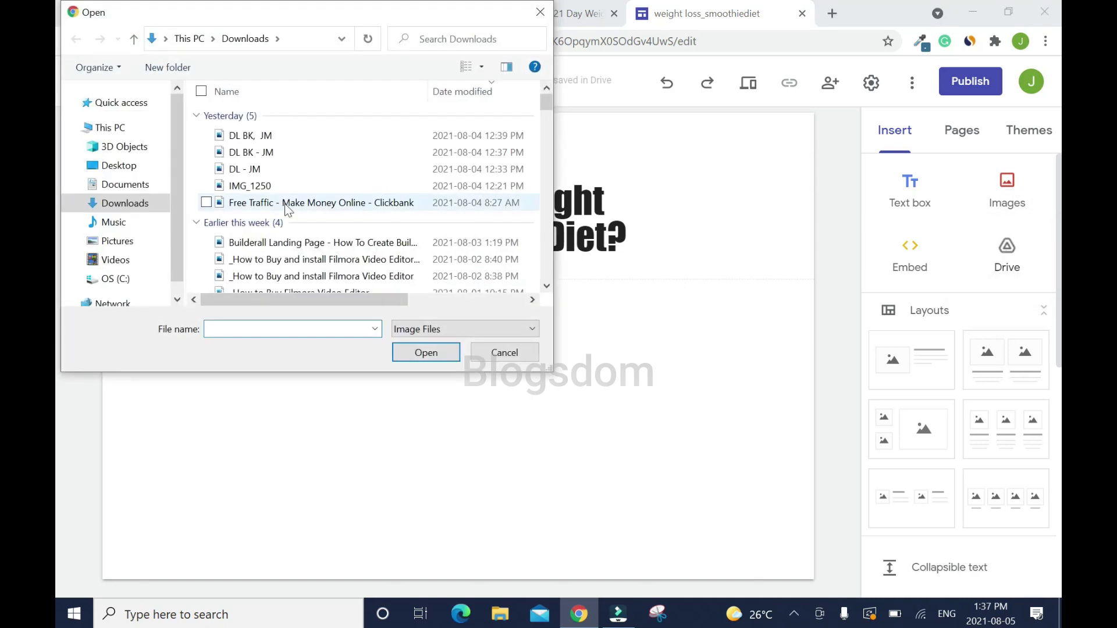
click(504, 352)
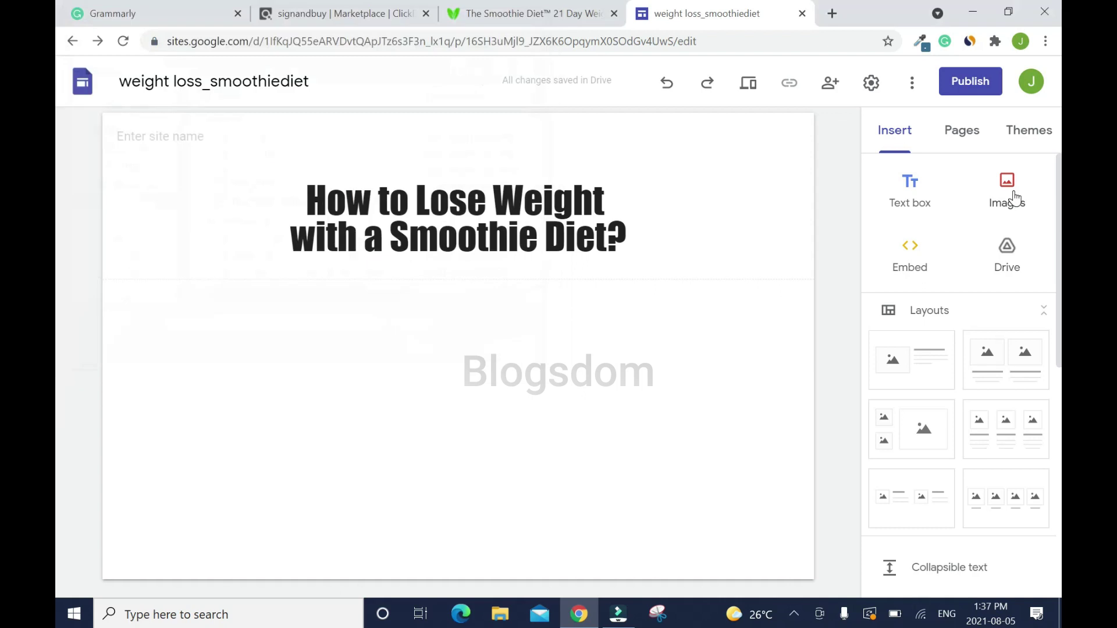
click(1014, 198)
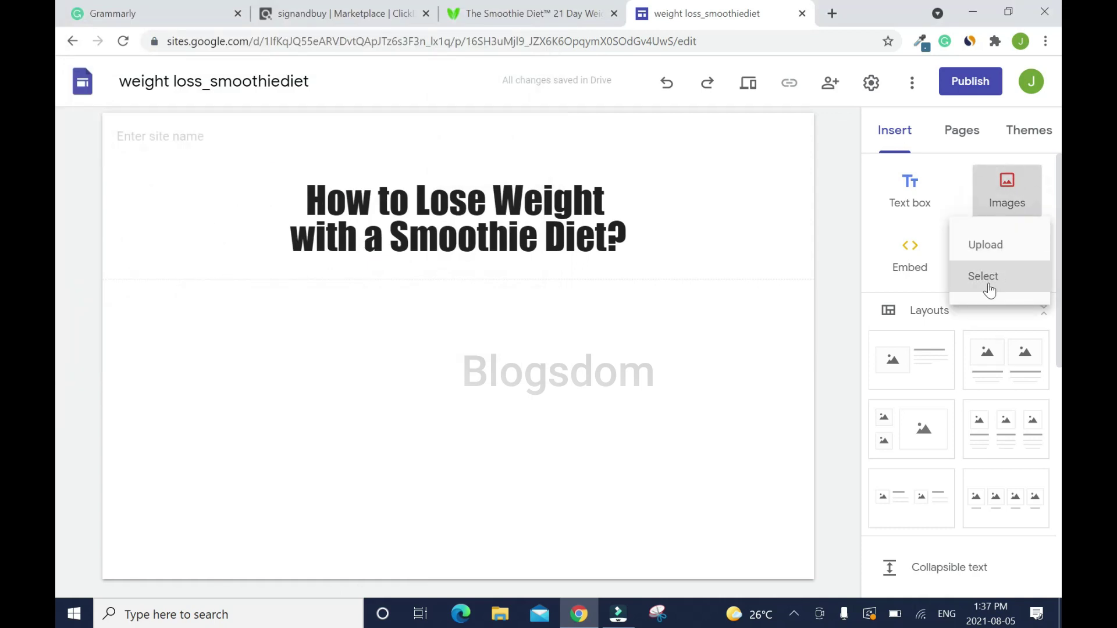
click(988, 279)
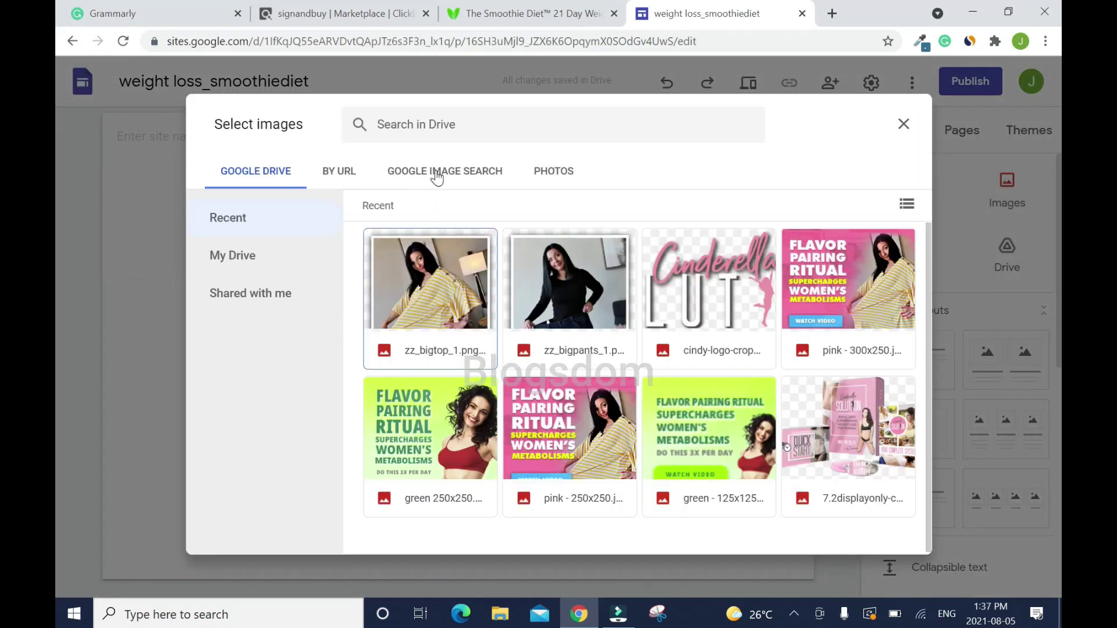
click(436, 177)
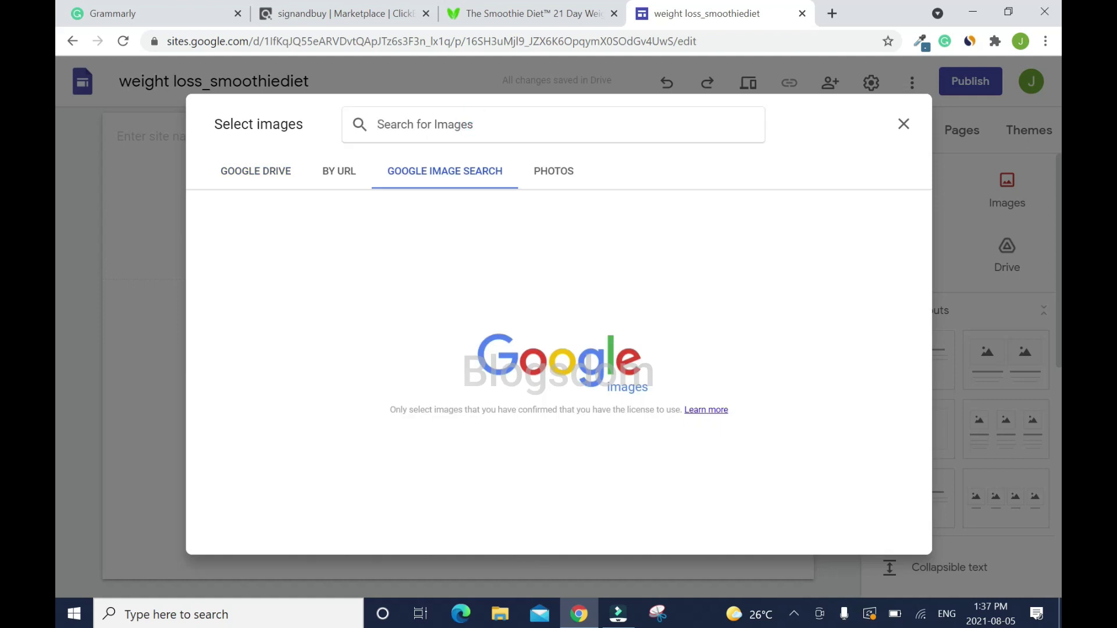
text(weight loss)
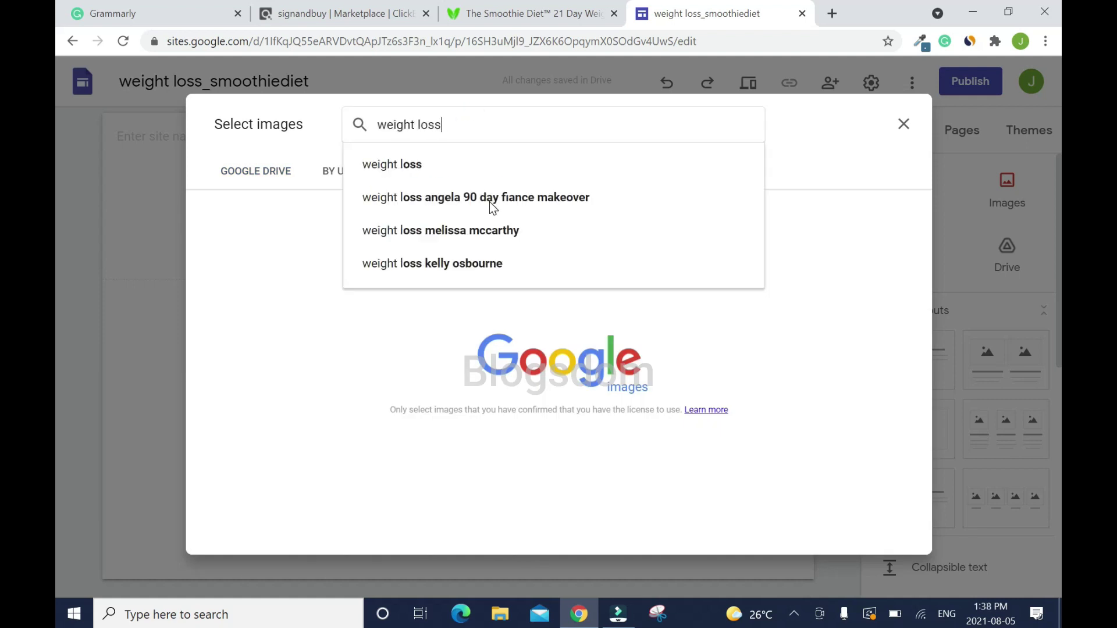
key(Return)
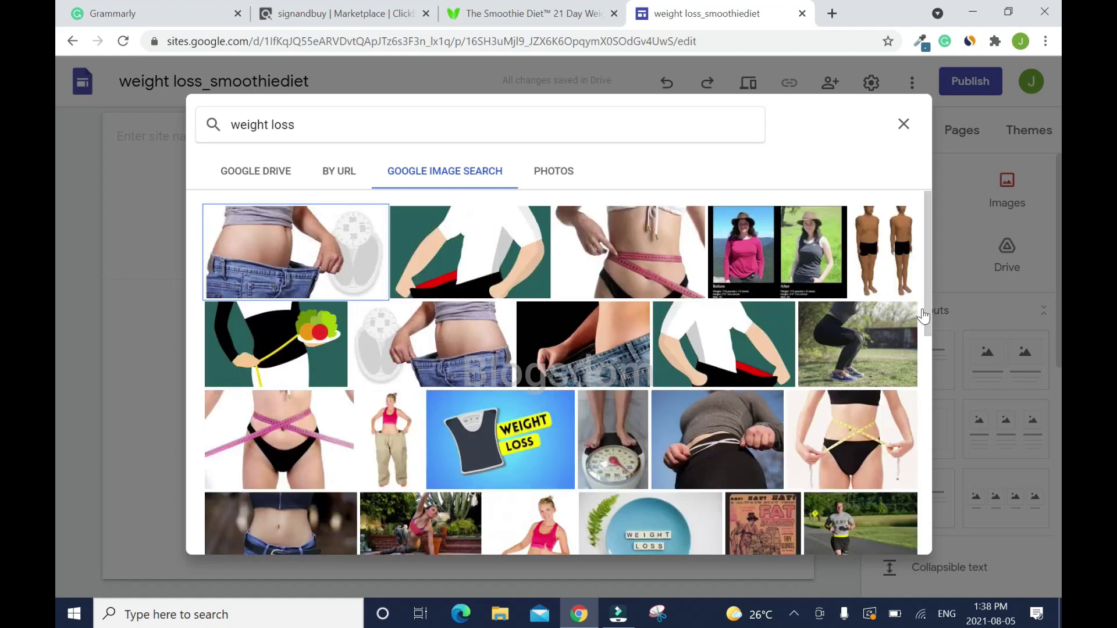
Step: Insert the measuring-tape waist photo from the search results
scroll(929, 240, down, 1)
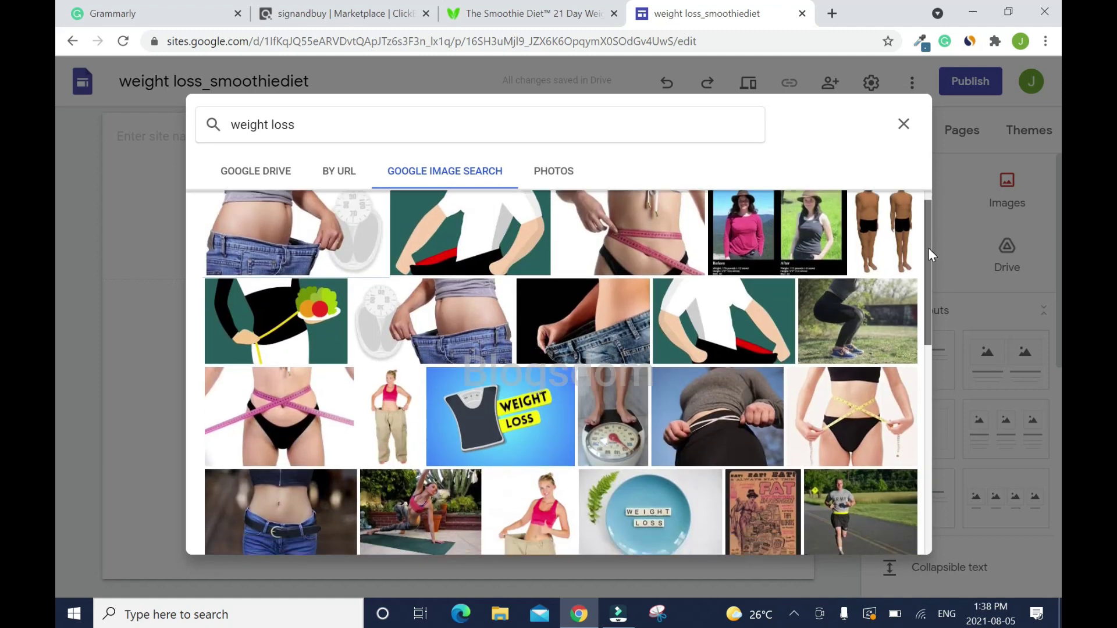
drag(929, 248, 940, 581)
scroll(756, 372, down, 3)
click(852, 370)
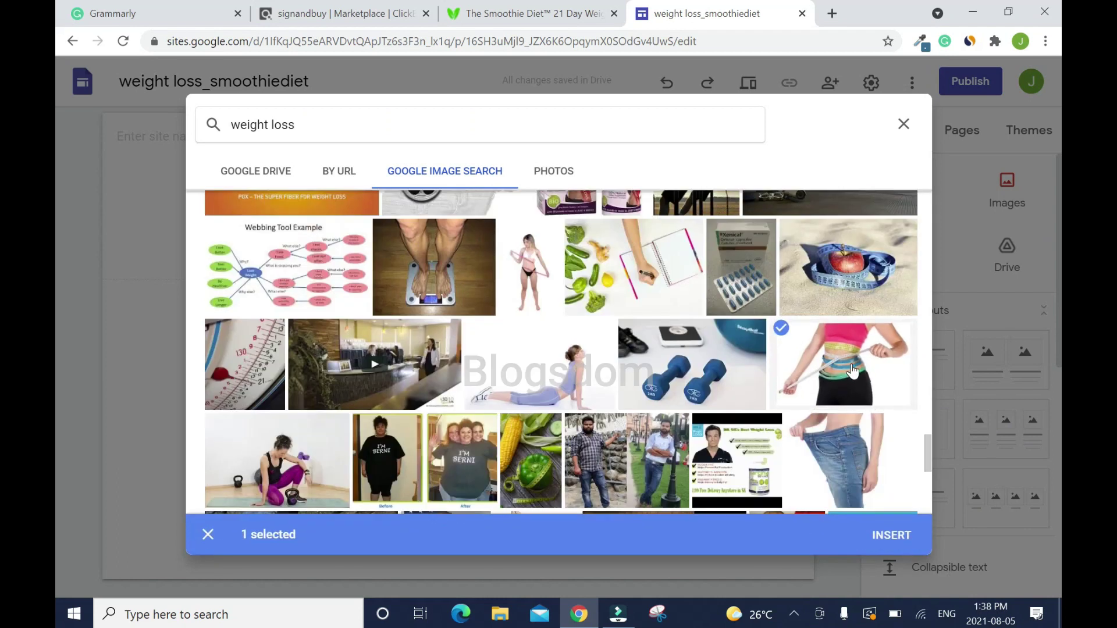
click(892, 532)
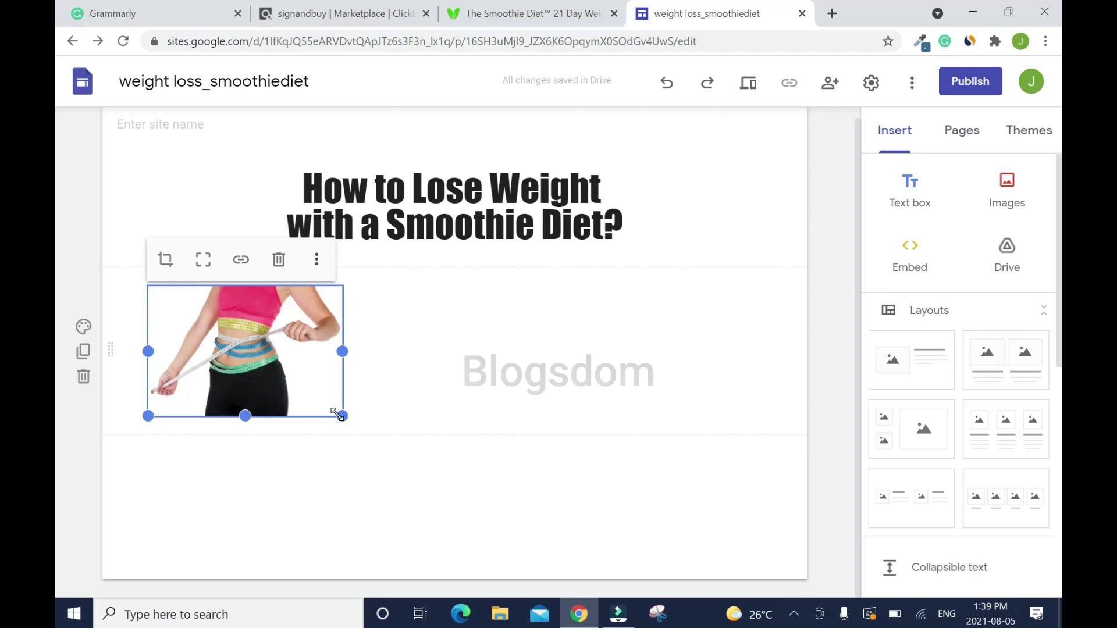
drag(338, 414, 801, 459)
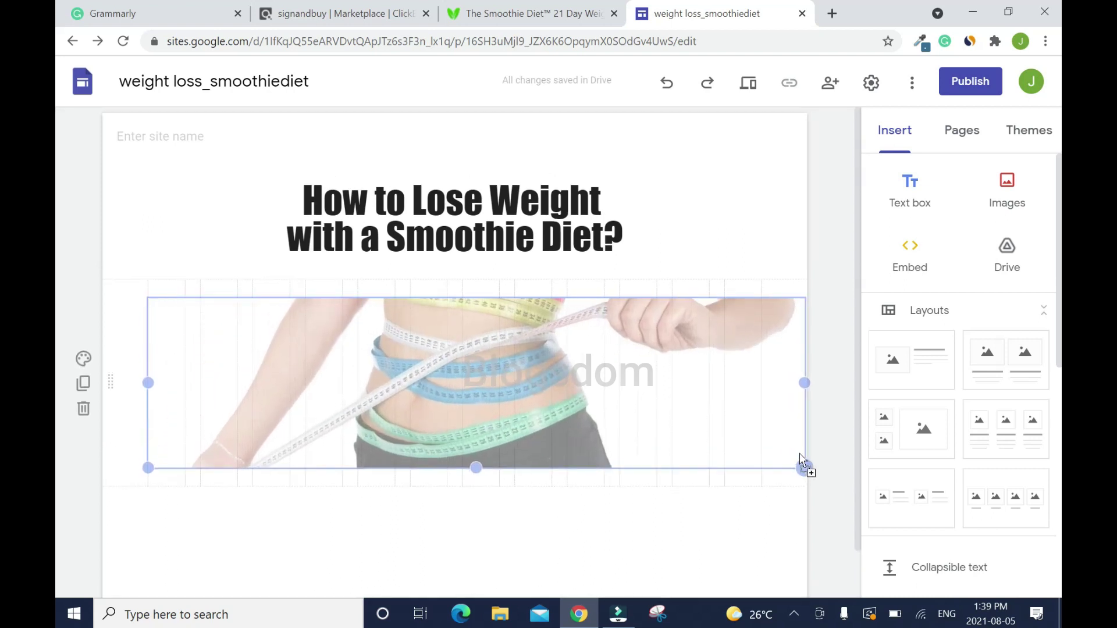
drag(800, 454, 802, 595)
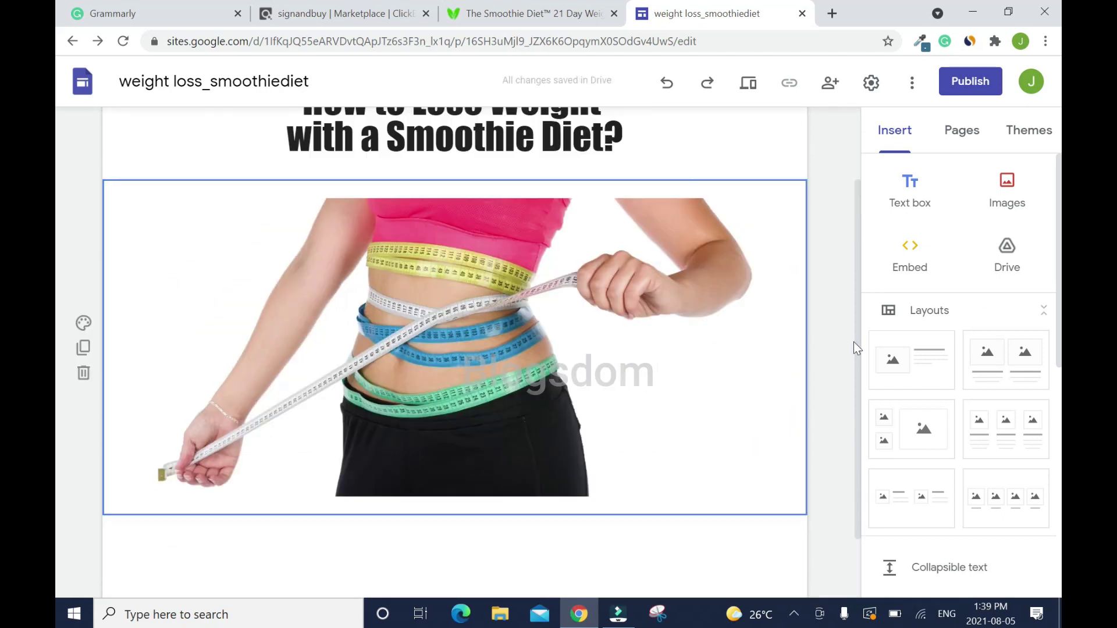
scroll(855, 308, up, 2)
scroll(552, 396, down, 3)
mouse_move(454, 523)
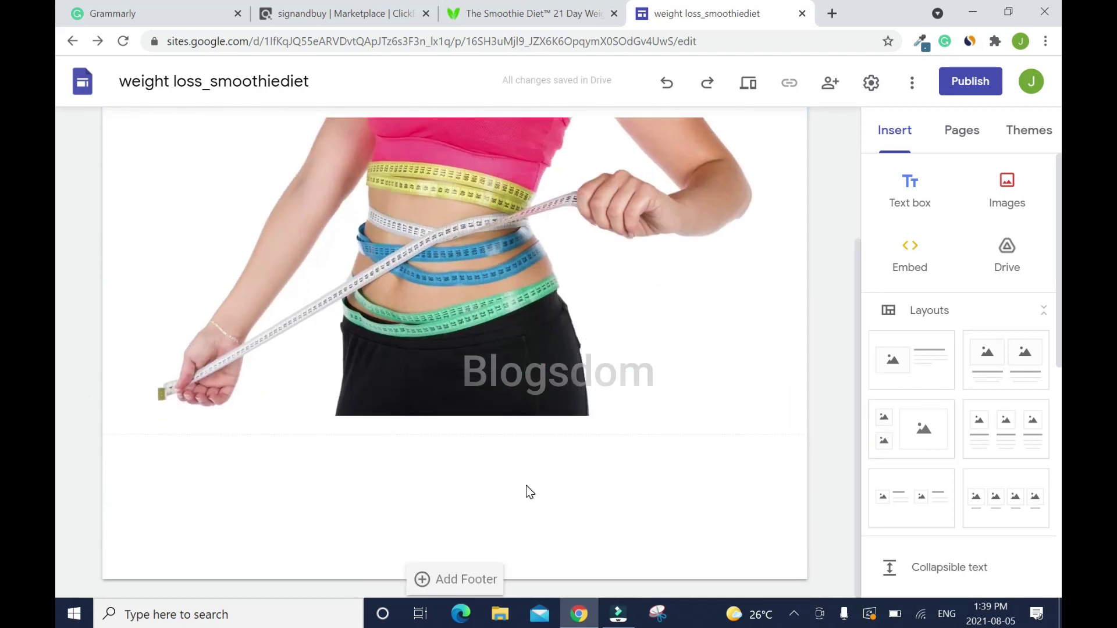
scroll(837, 304, down, 1)
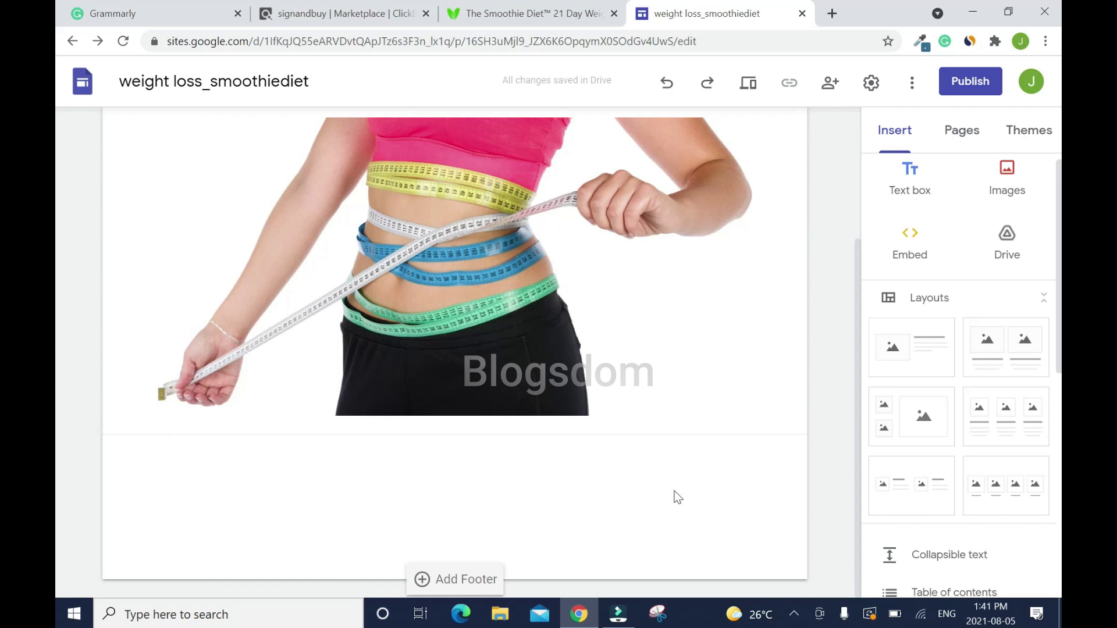
Step: Add a button named 'Yes I Want To Lose Weight!'
scroll(959, 372, down, 3)
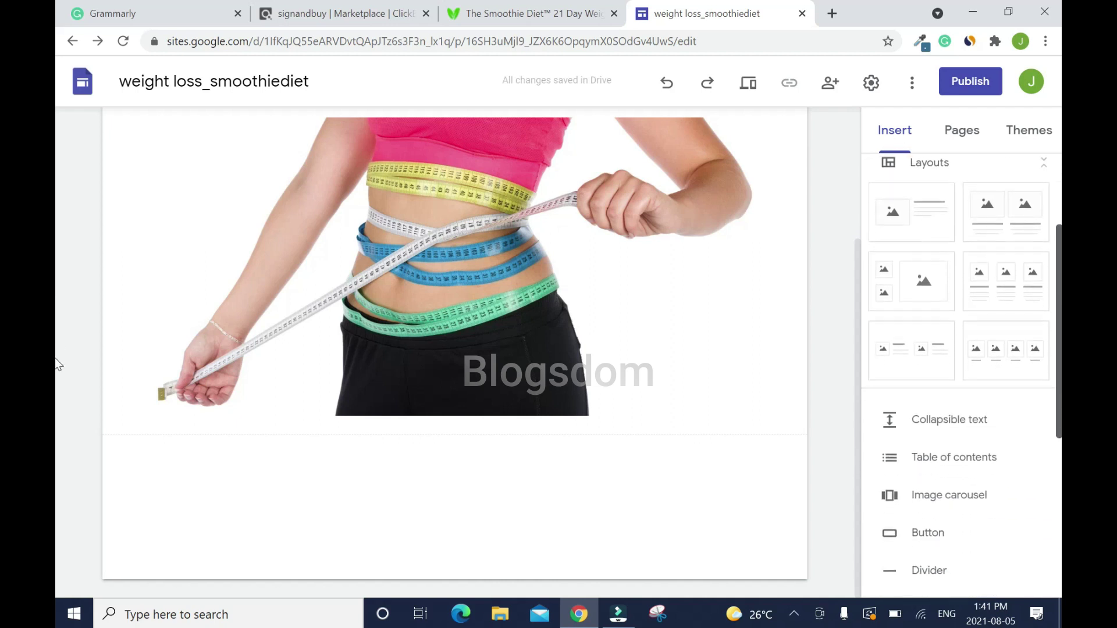
scroll(950, 407, down, 2)
click(931, 360)
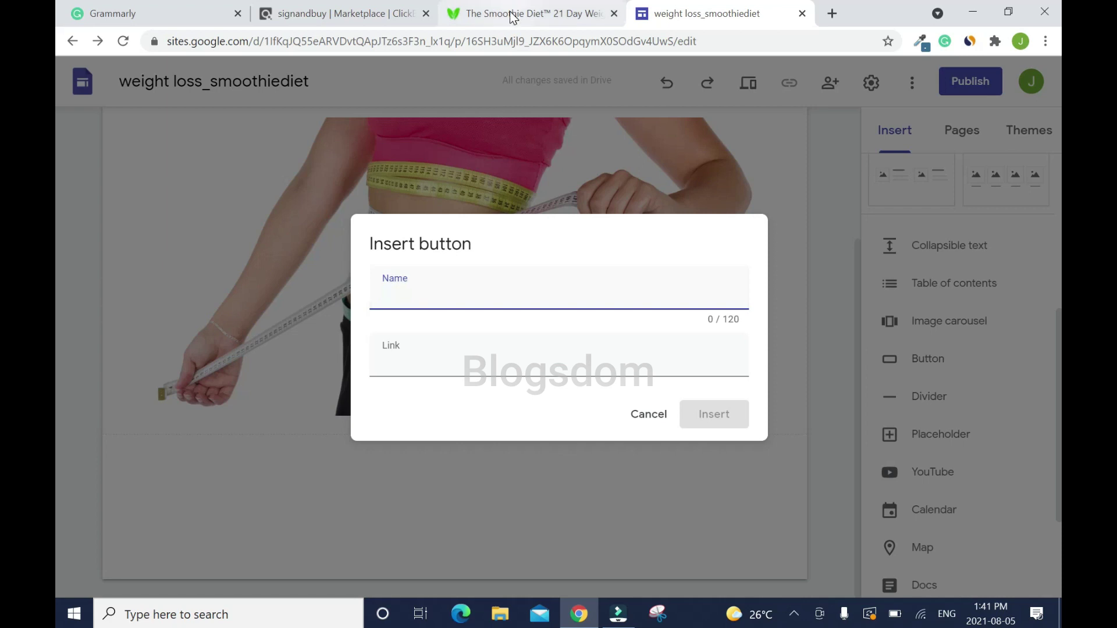
click(538, 14)
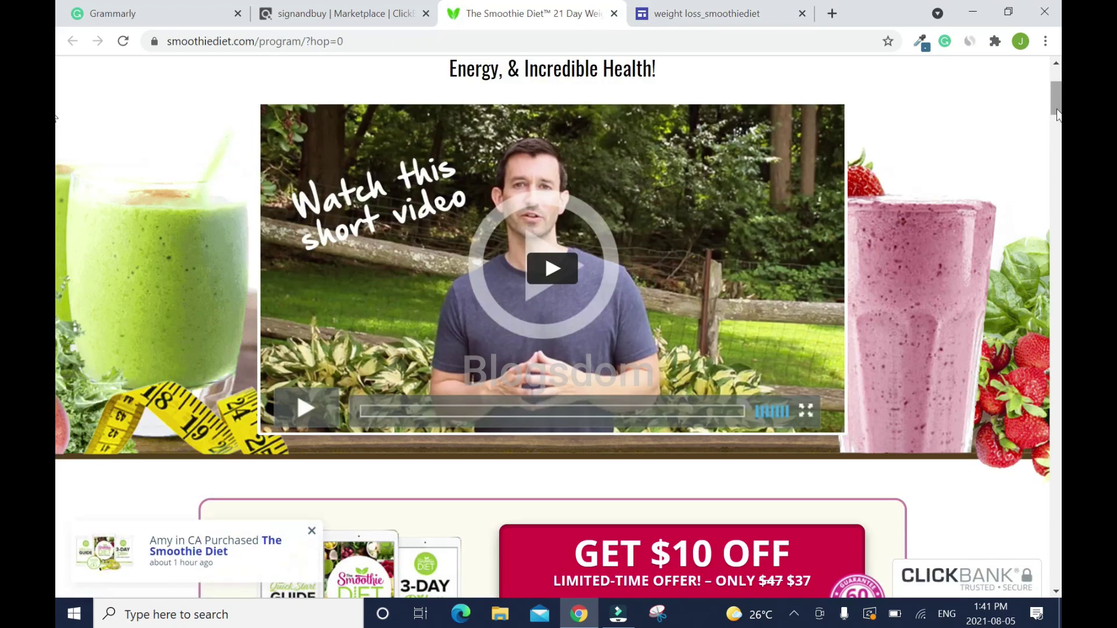
scroll(459, 560, down, 8)
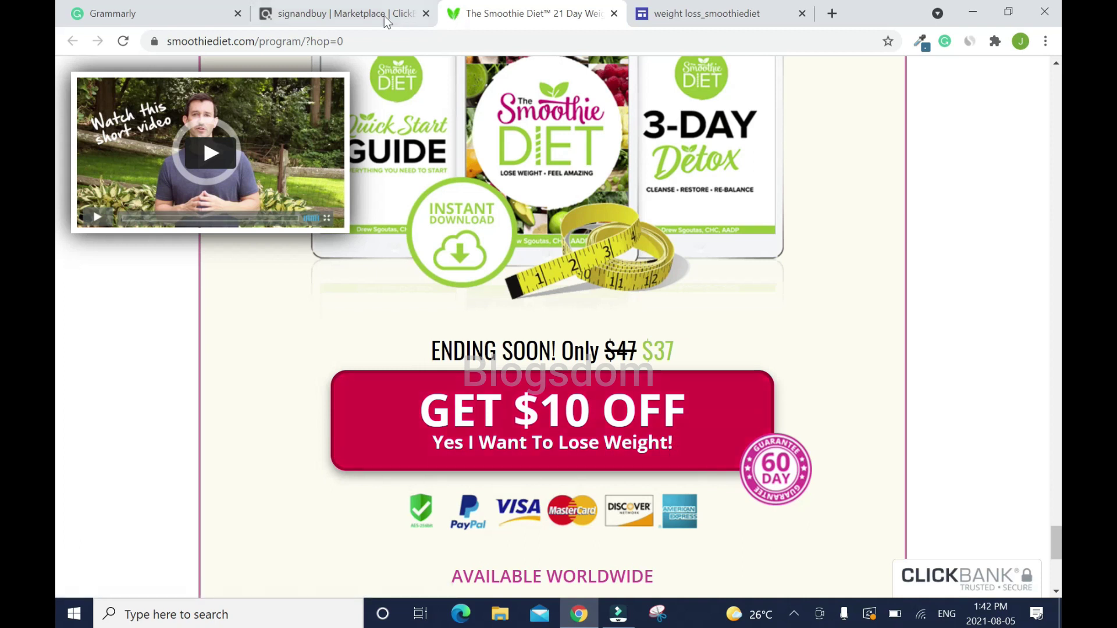
click(659, 7)
text(s I Want To Lose Weight!)
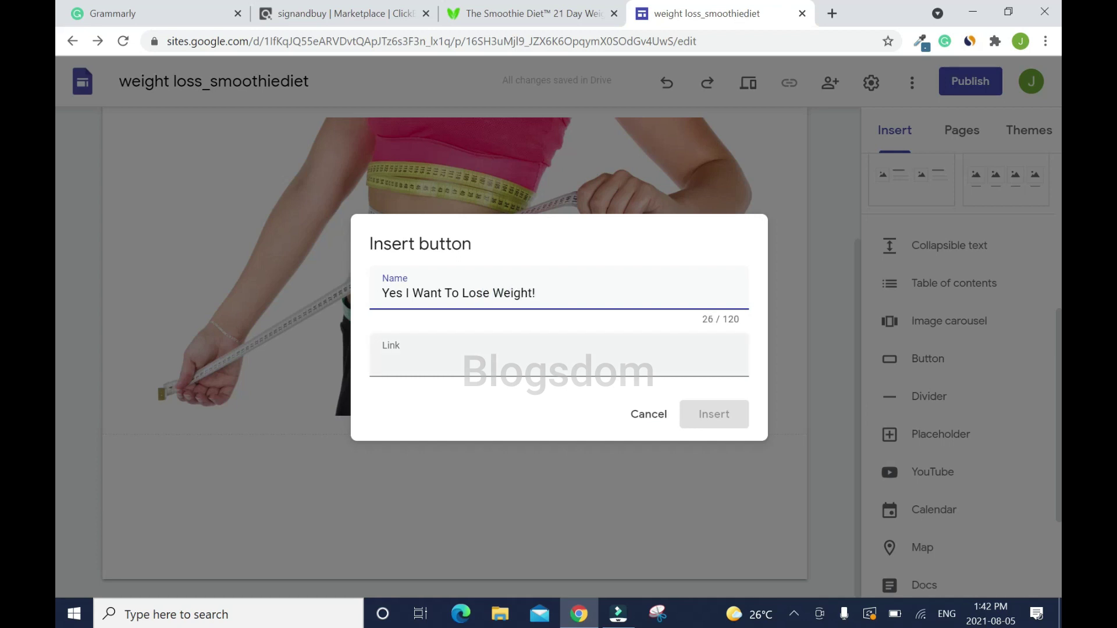
Step: Link the button to the ClickBank affiliate URL copied from Grammarly, then insert it
click(133, 8)
mouse_move(127, 314)
mouse_down()
mouse_move(235, 314)
mouse_move(283, 341)
mouse_up()
right_click(272, 325)
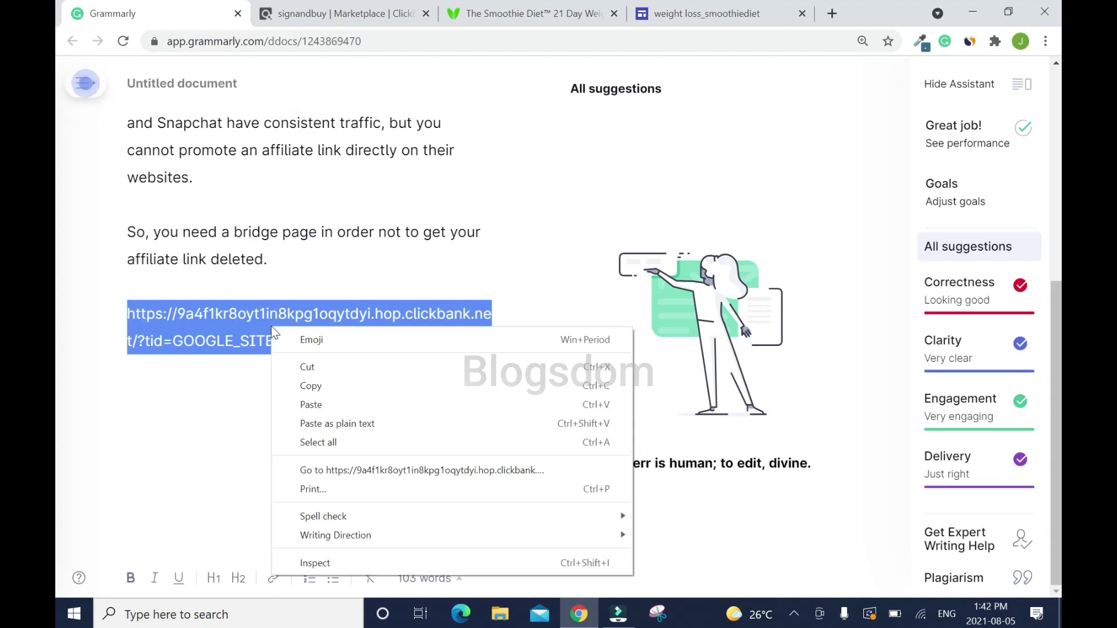
click(341, 387)
click(706, 13)
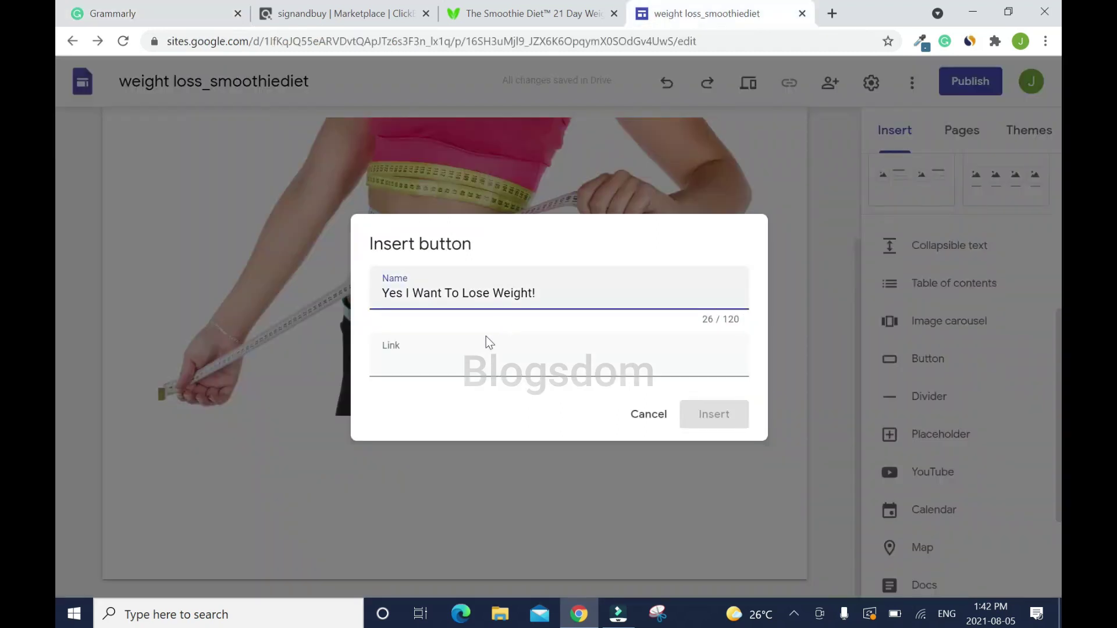
right_click(457, 366)
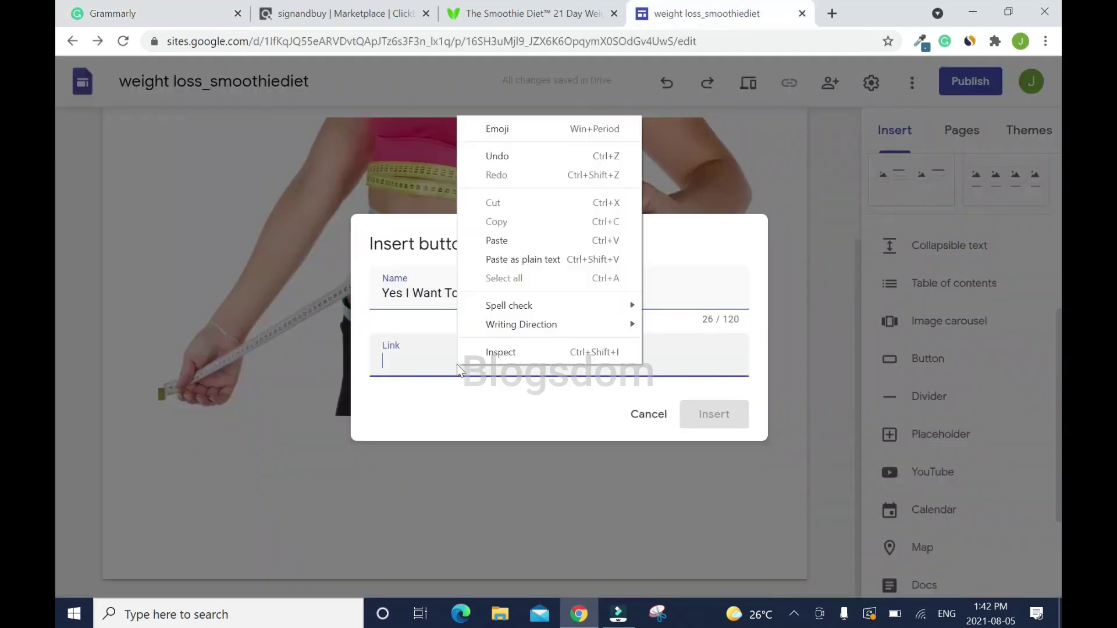
click(500, 240)
click(716, 417)
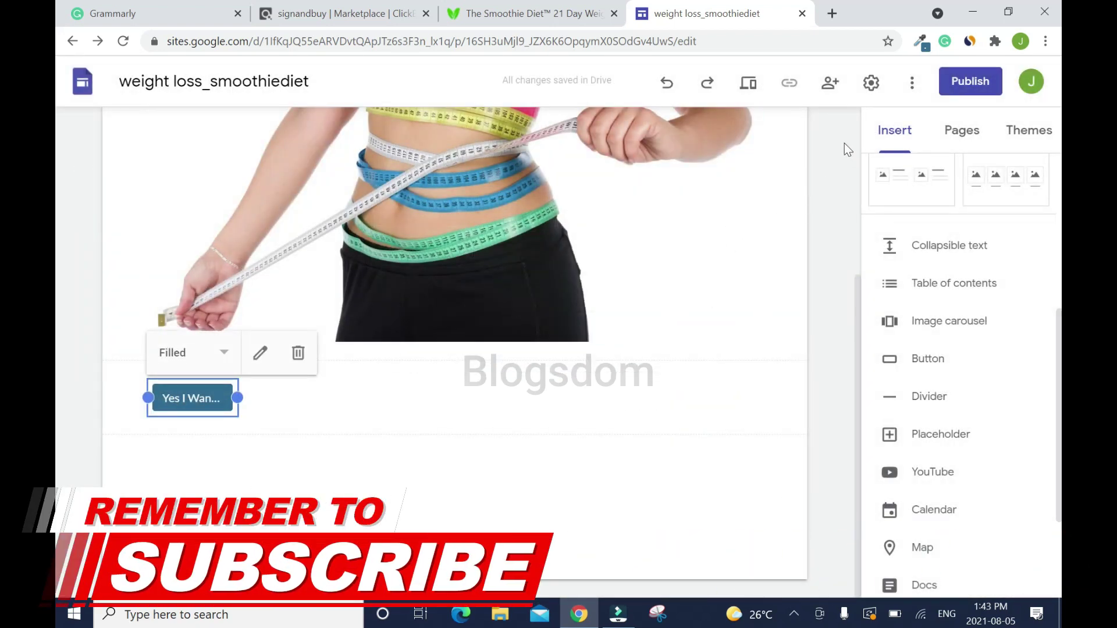
Step: Sample the offer button's red (#FE004E) from the sales page with the eyedropper extension
scroll(989, 233, up, 3)
scroll(1010, 156, up, 2)
click(957, 146)
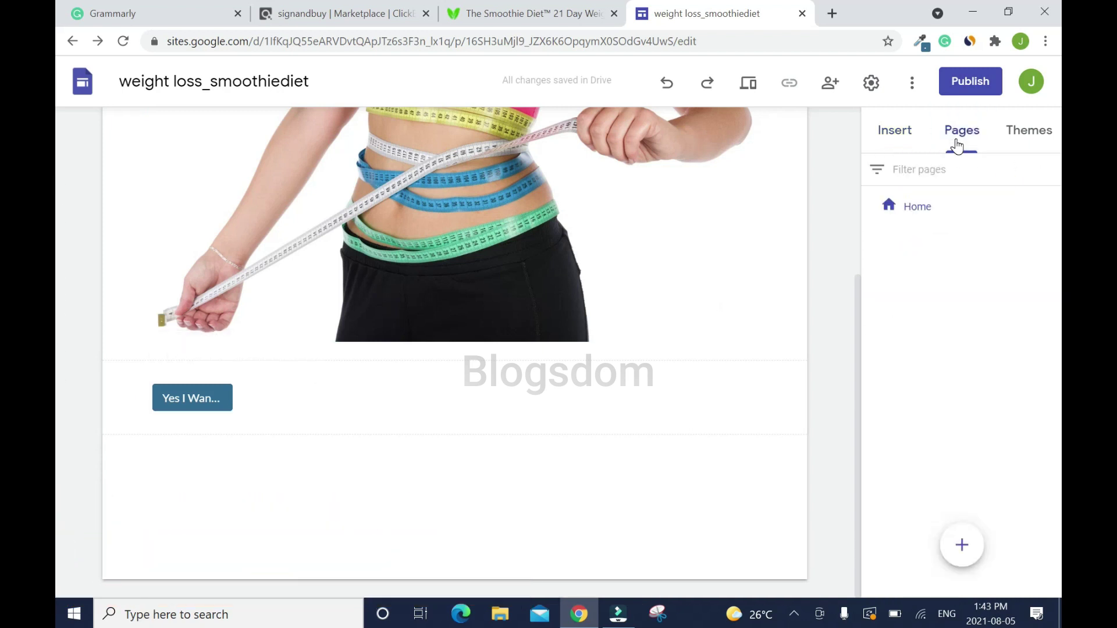
click(1043, 149)
click(495, 8)
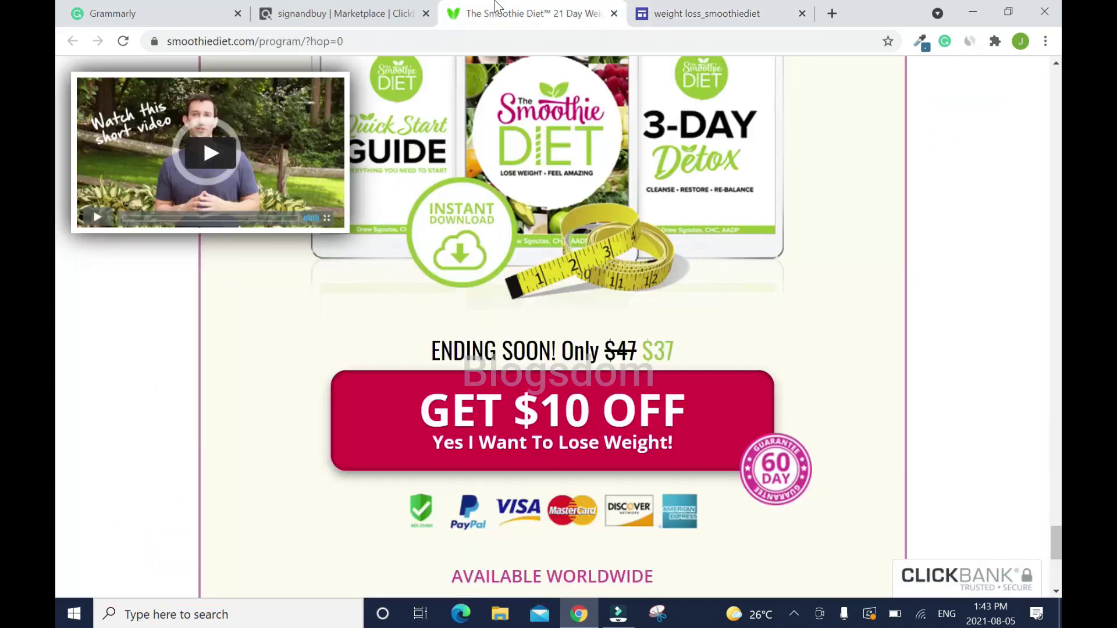
click(927, 45)
click(928, 67)
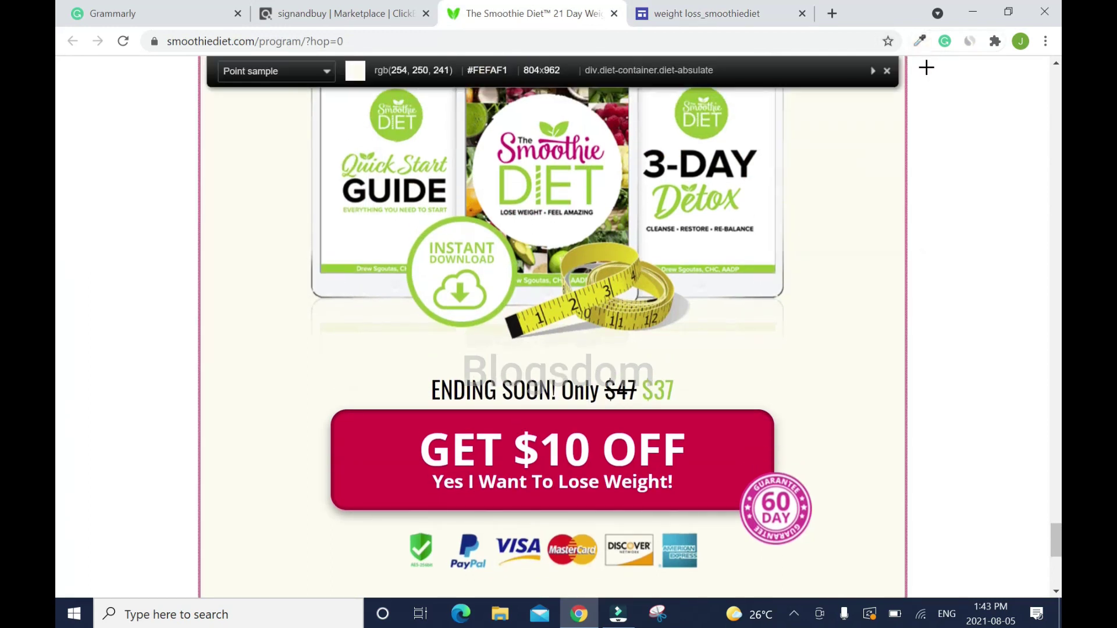
click(724, 428)
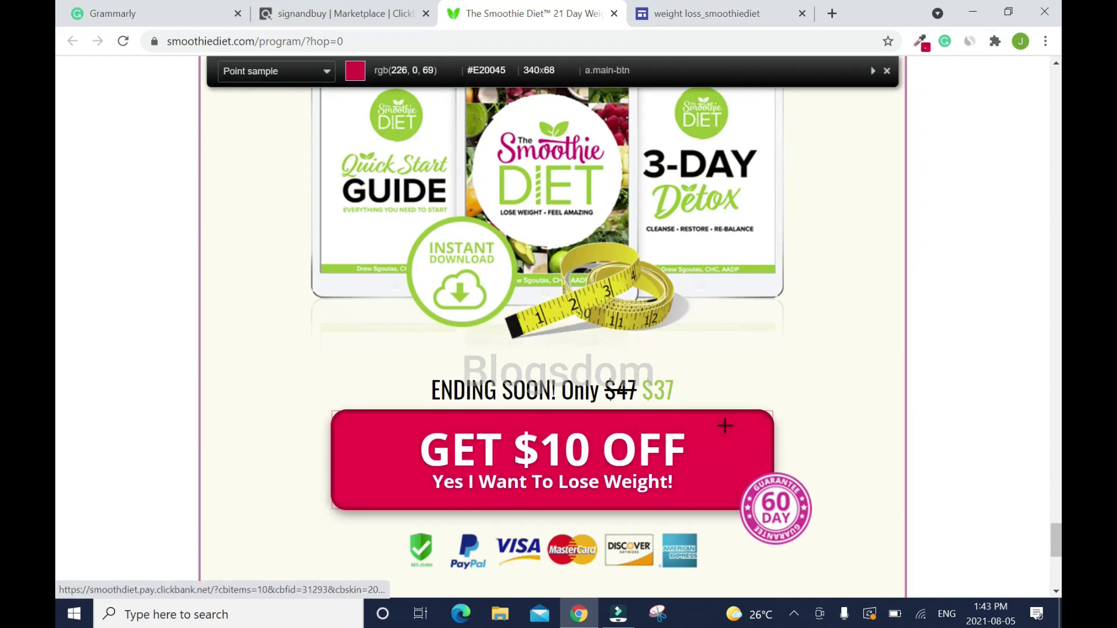
Step: Set #FE004E as the custom theme colour and switch to the Diplomat theme
click(714, 17)
triple_click(896, 372)
key(BackSpace)
right_click(899, 368)
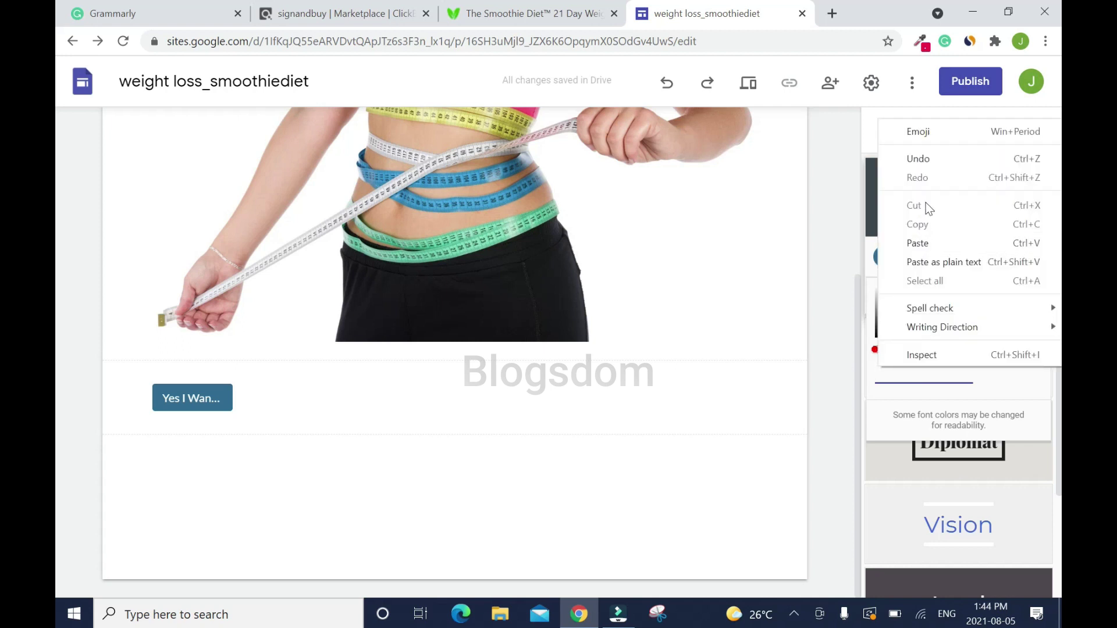
click(922, 238)
click(469, 396)
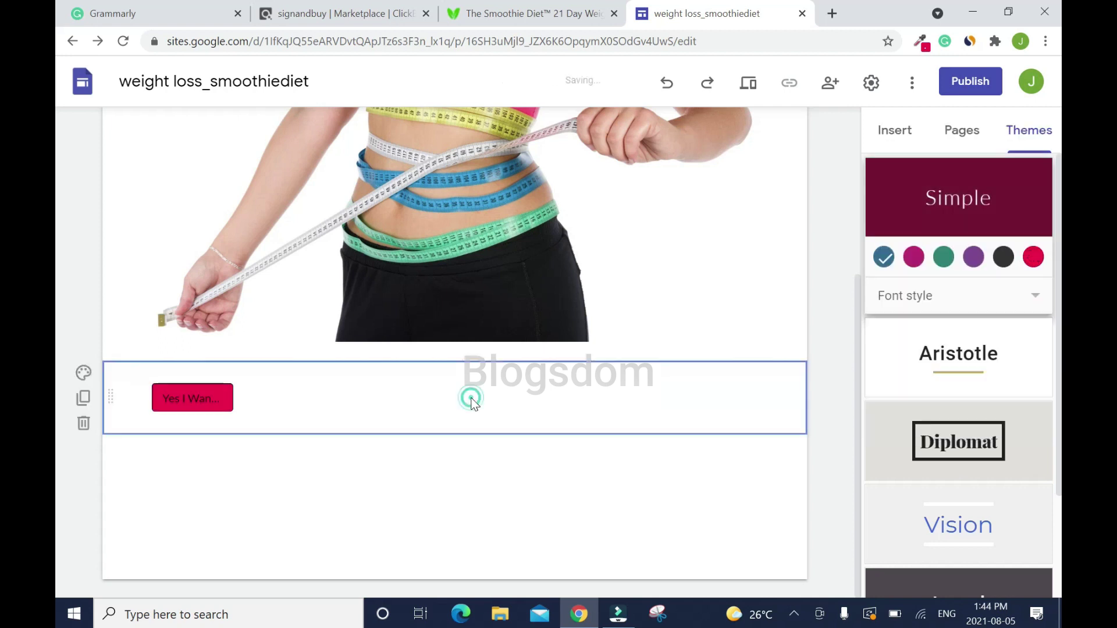
scroll(1007, 396, down, 1)
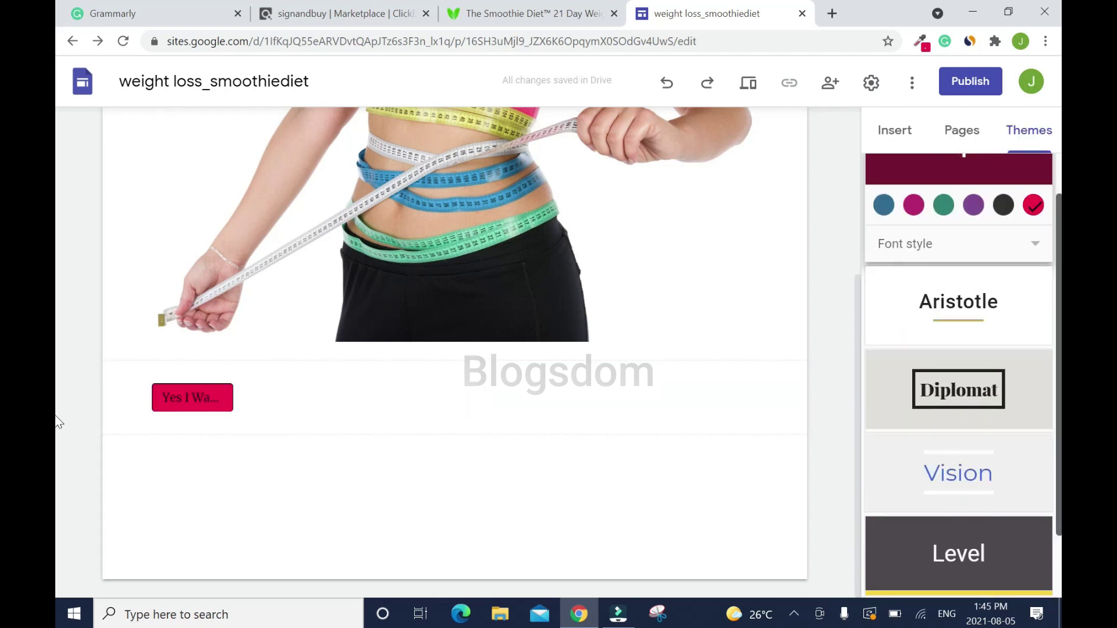
click(968, 389)
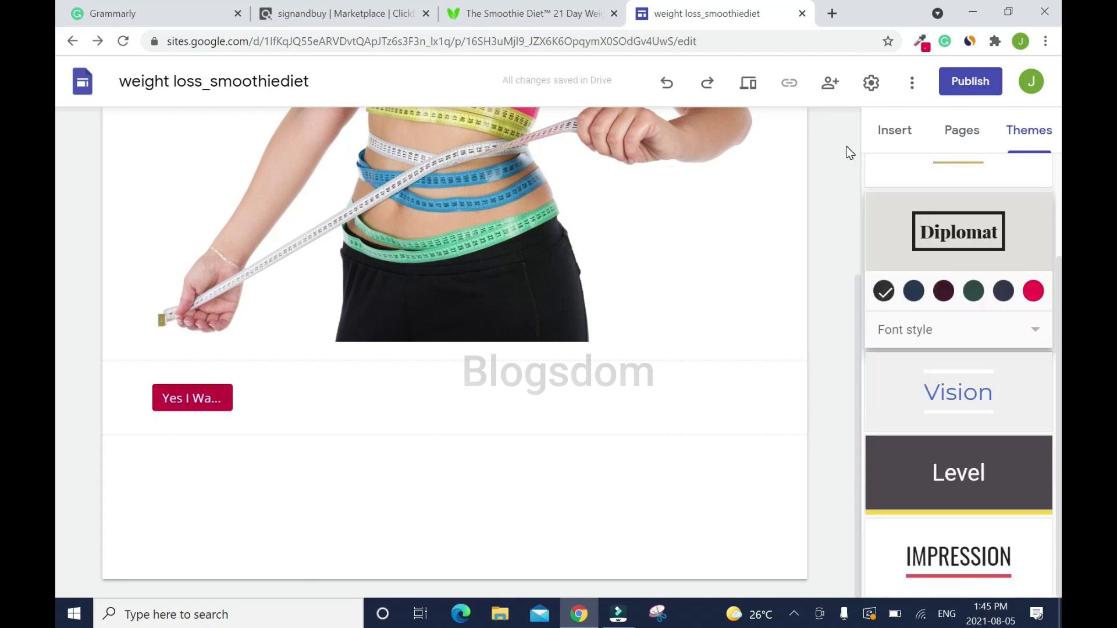
click(895, 130)
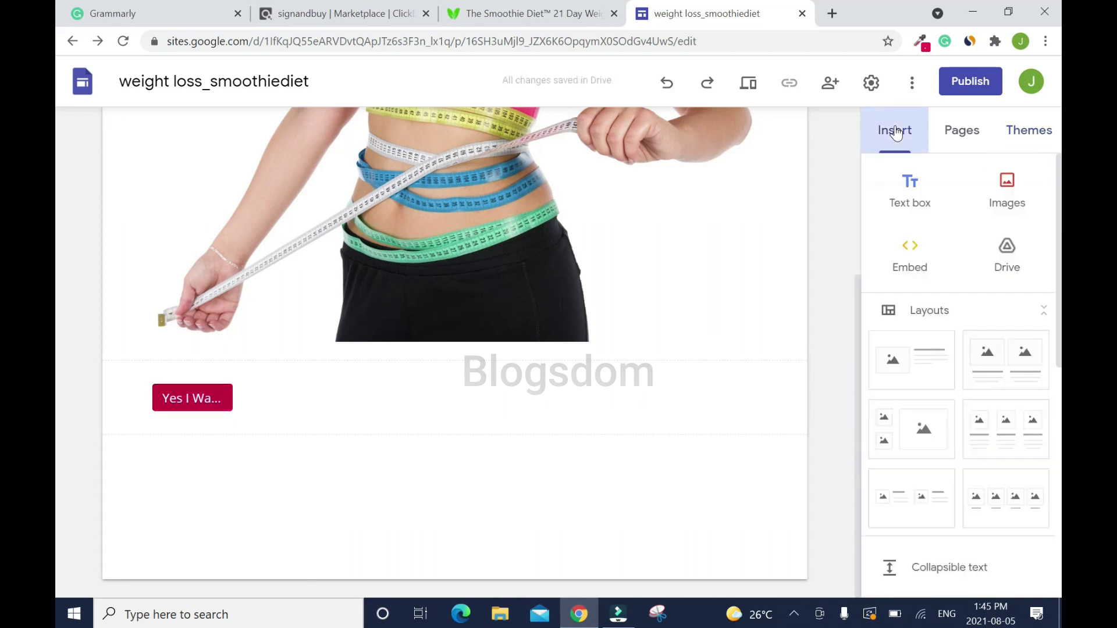
Step: Centre the red button under the photo and widen it to show its full label
click(225, 406)
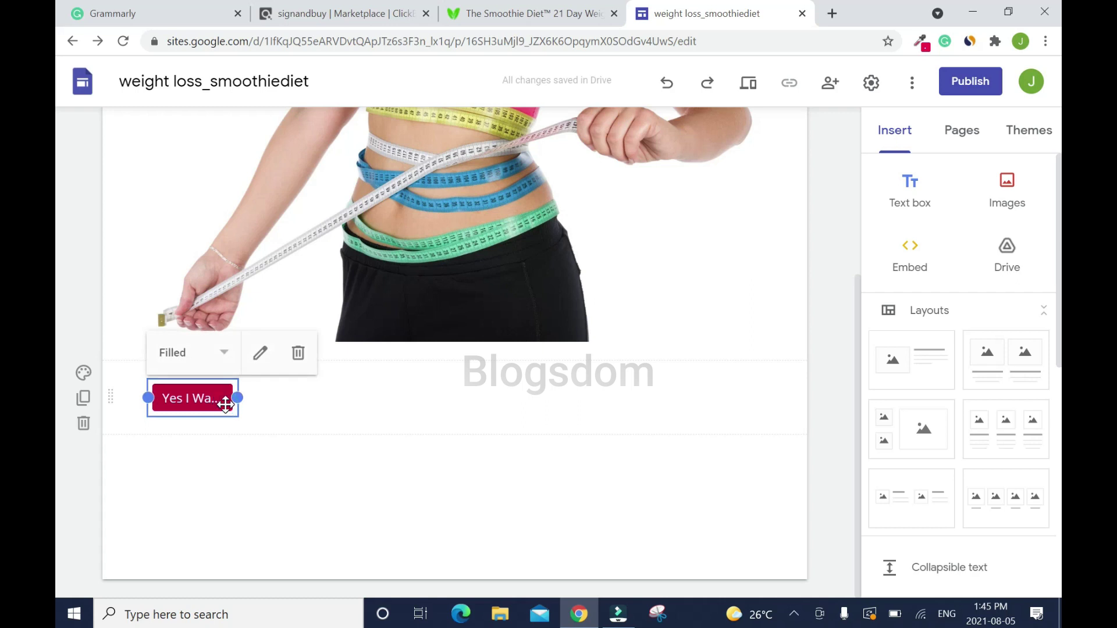
drag(226, 405, 506, 380)
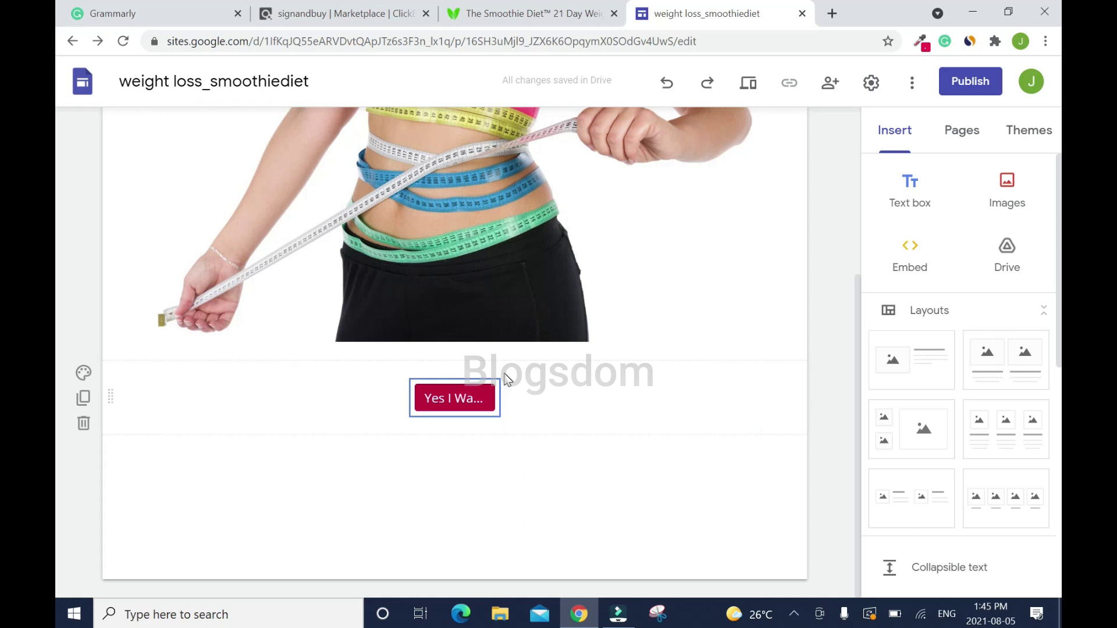
click(460, 398)
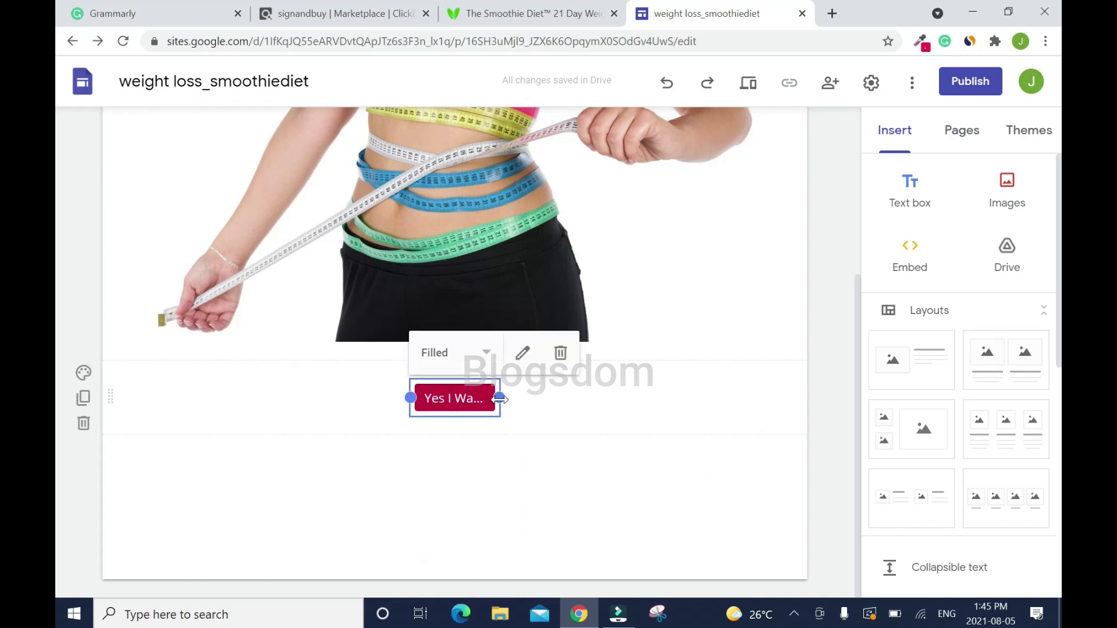
mouse_move(497, 398)
mouse_down()
mouse_move(606, 396)
mouse_move(493, 400)
mouse_up()
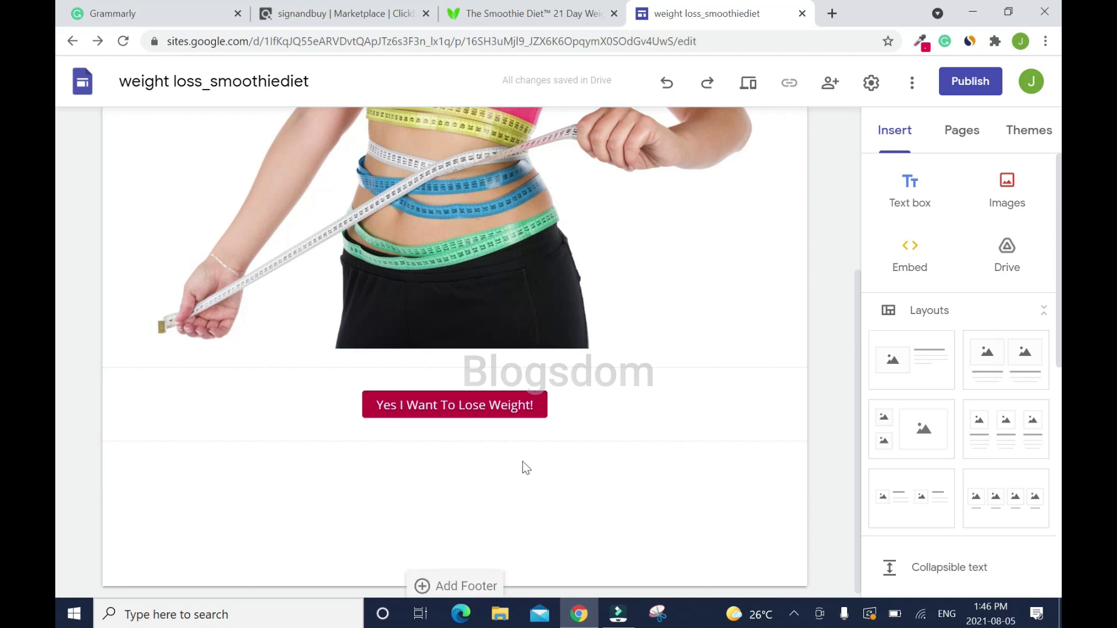
Step: Add an empty text box and copy the Smoothie Diet footer links text
click(912, 197)
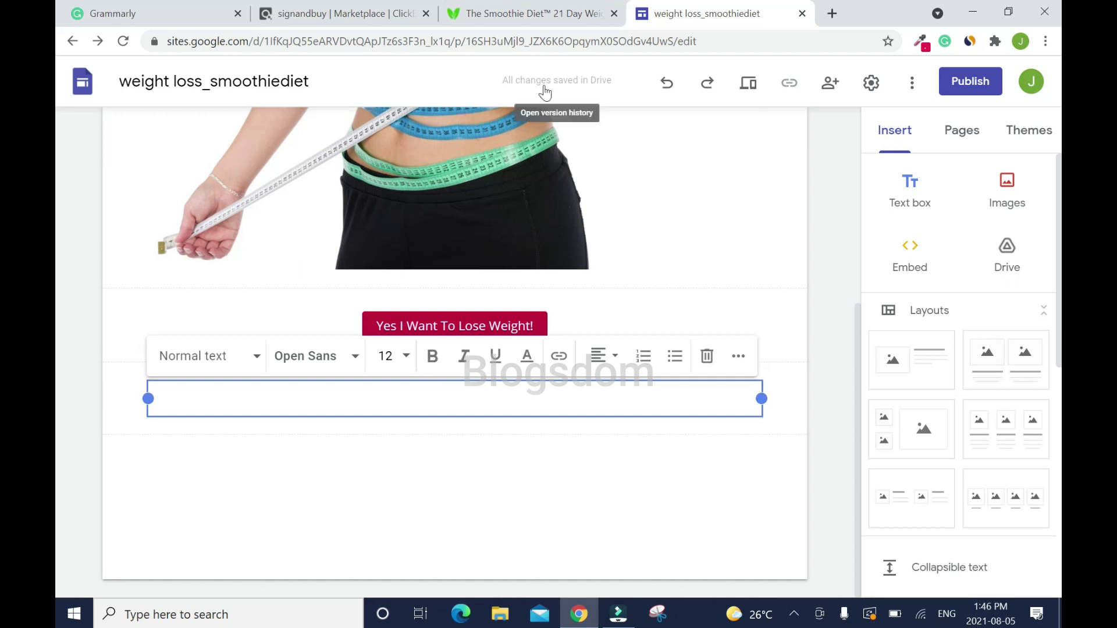
click(556, 8)
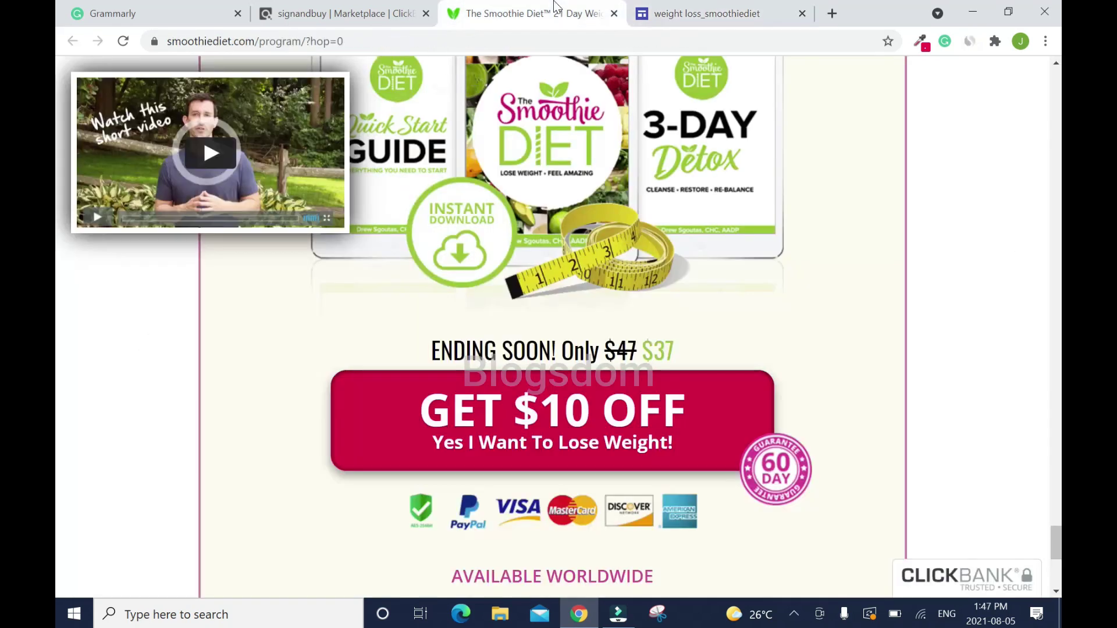
scroll(59, 283, down, 5)
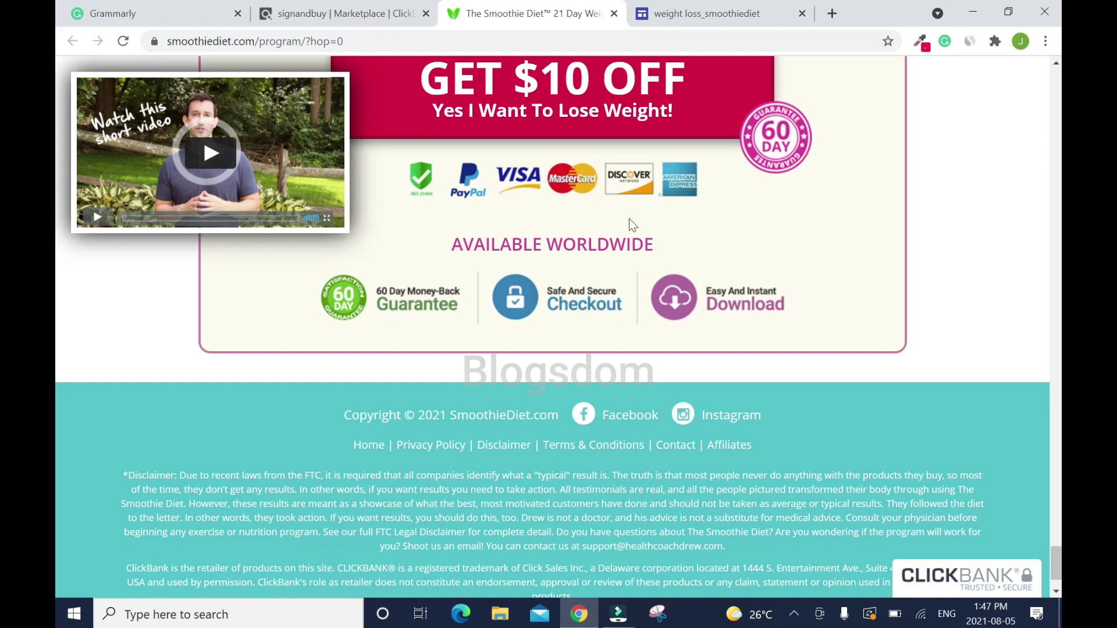
drag(388, 445, 645, 445)
key(ctrl+c)
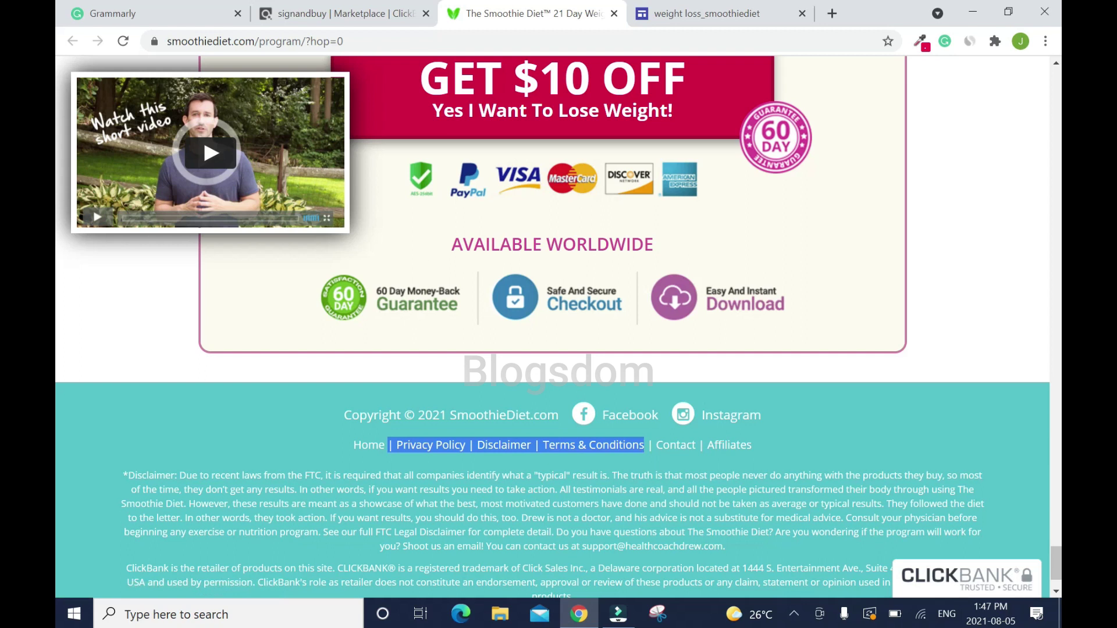
right_click(614, 441)
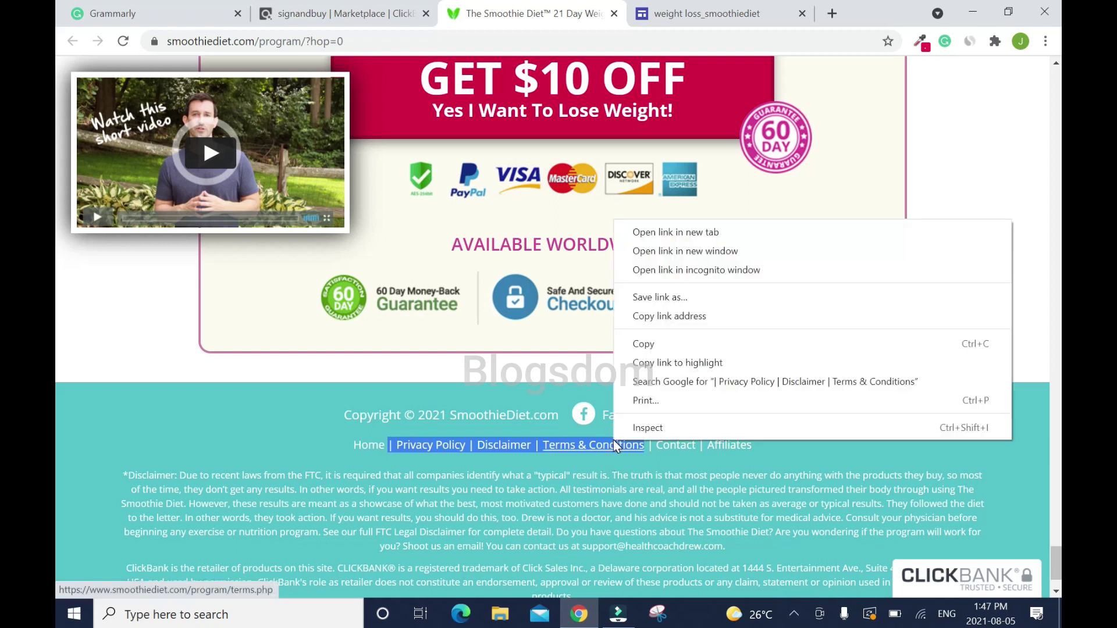
click(660, 347)
Step: Paste the Privacy Policy | Disclaimer | Terms & Conditions line into the box and centre it
click(707, 13)
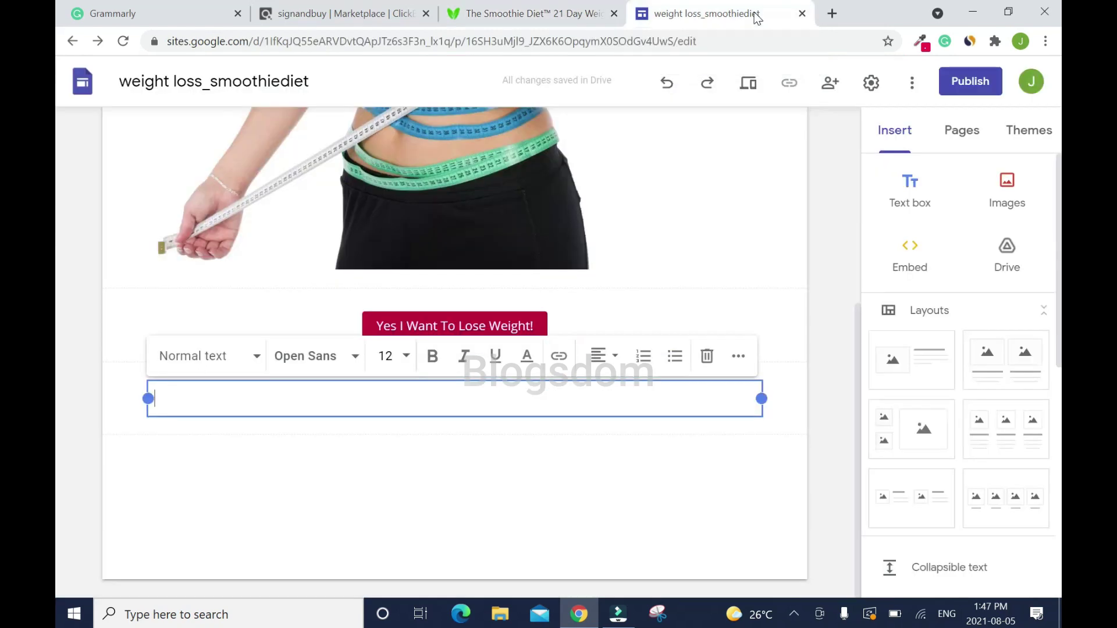
right_click(359, 398)
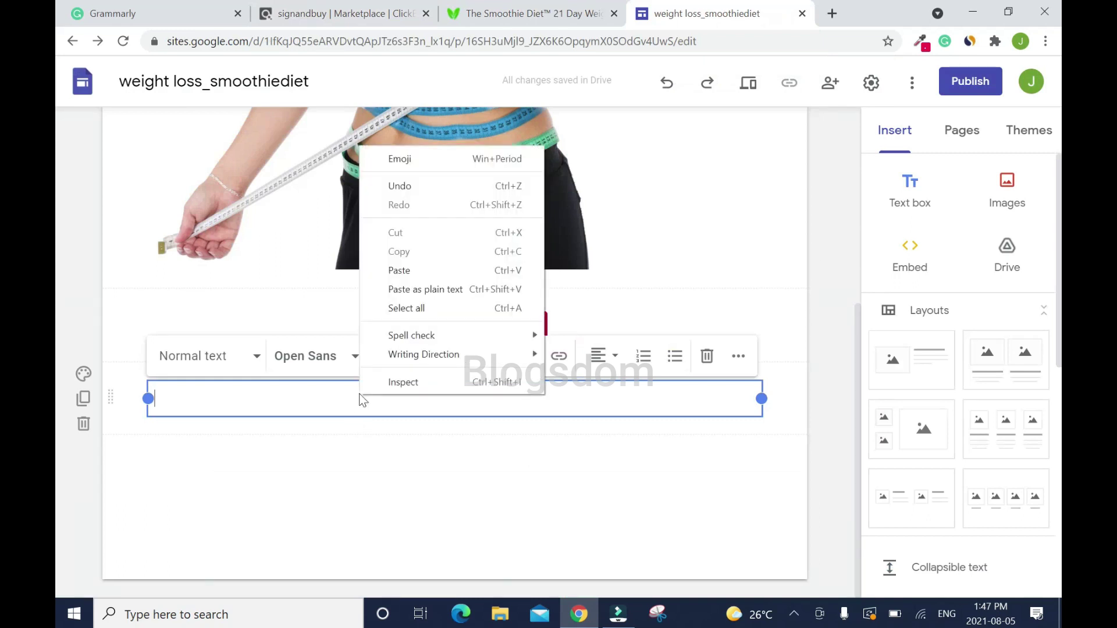
click(440, 291)
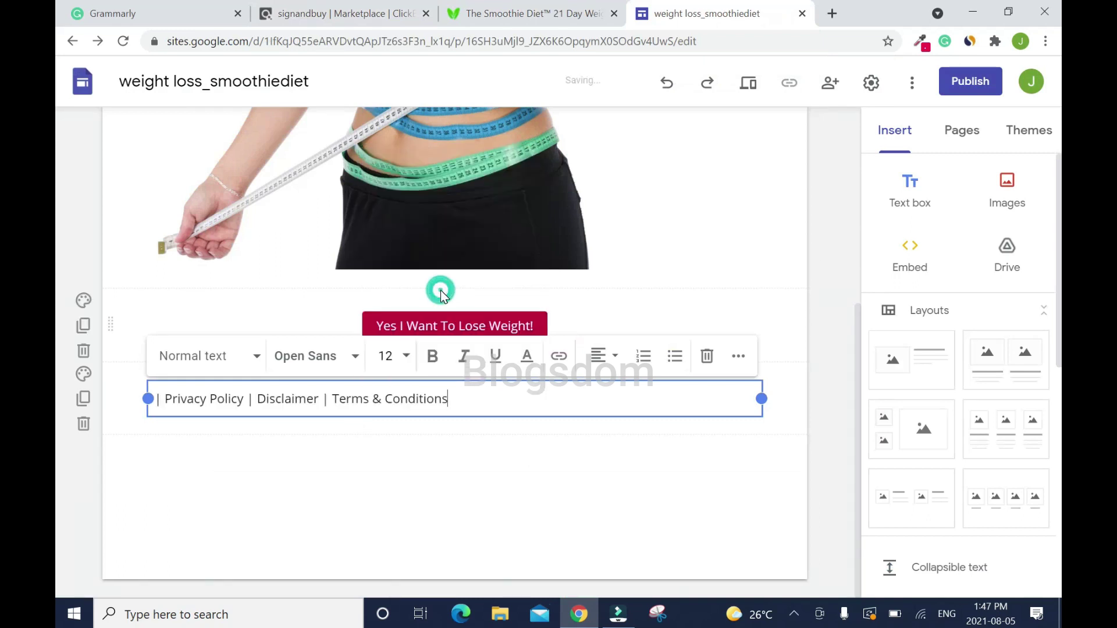
drag(451, 399, 156, 382)
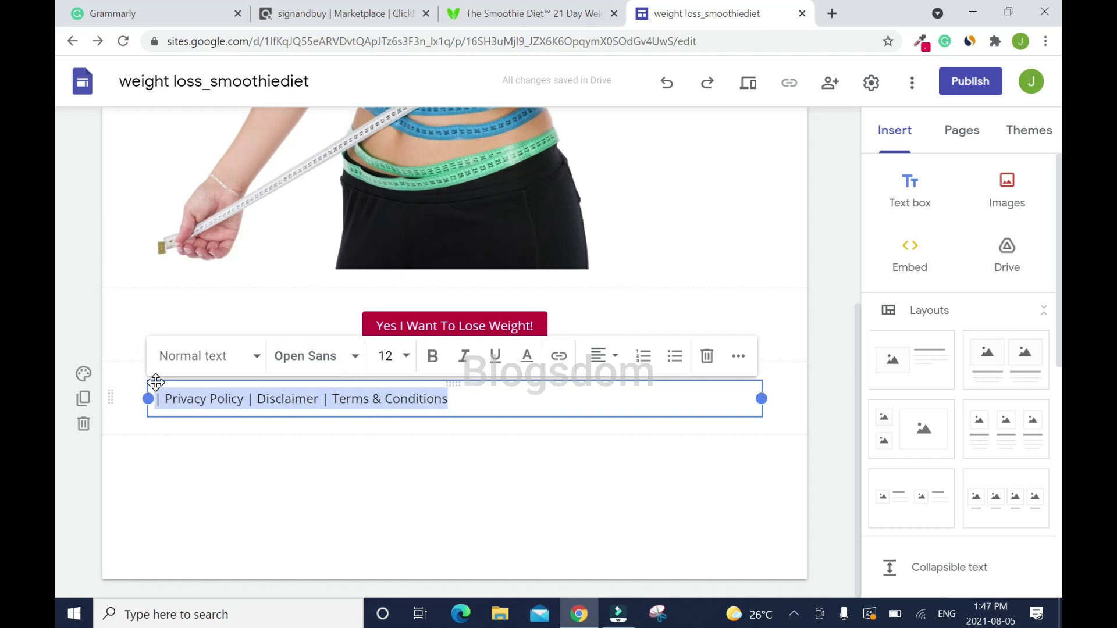
click(605, 356)
click(602, 404)
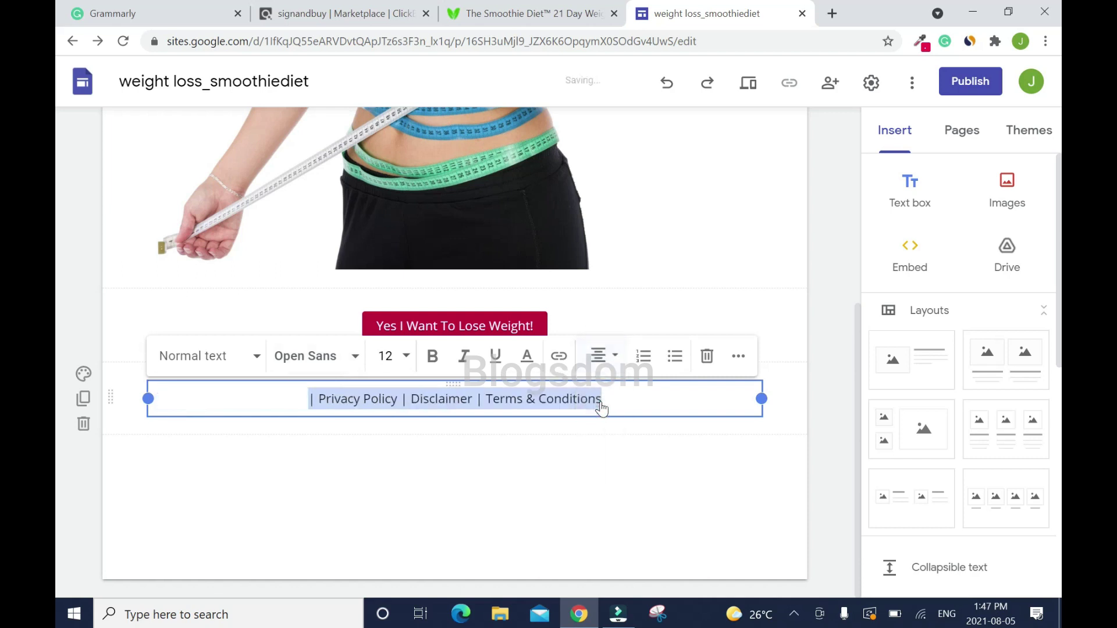
click(518, 14)
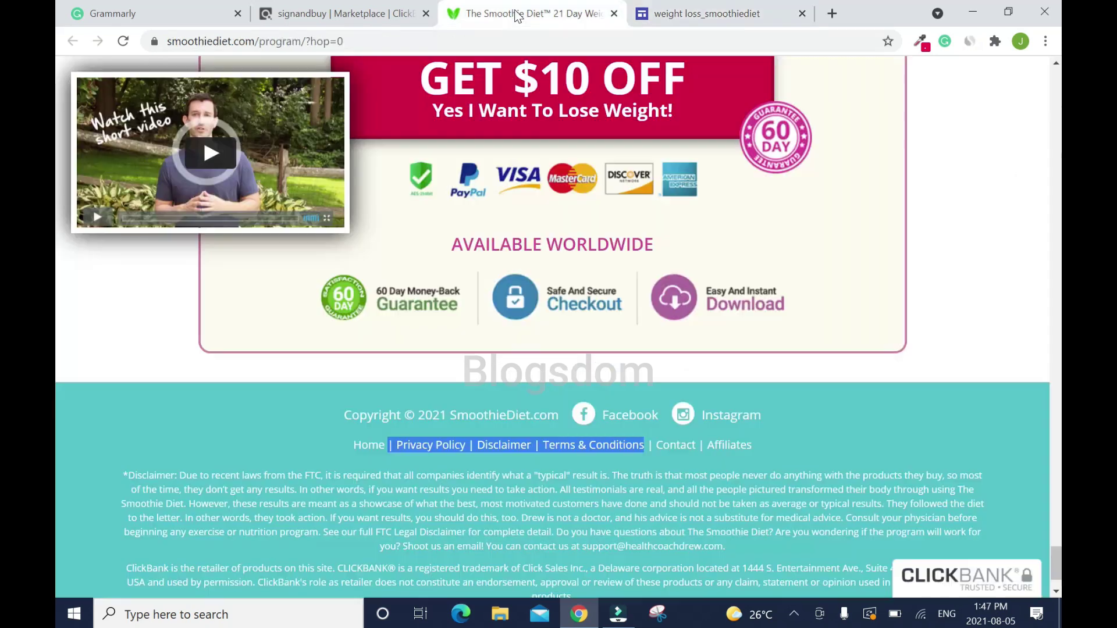
Step: Link the footer's Privacy Policy to the Smoothie Diet privacy page address
right_click(417, 445)
click(460, 532)
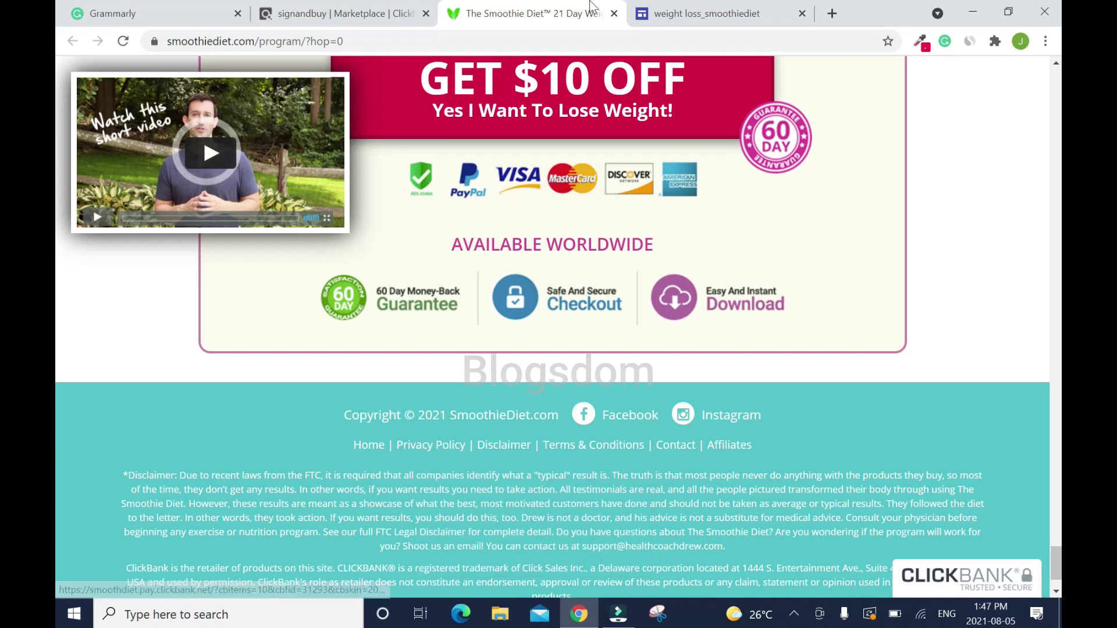
click(671, 25)
drag(315, 399, 394, 399)
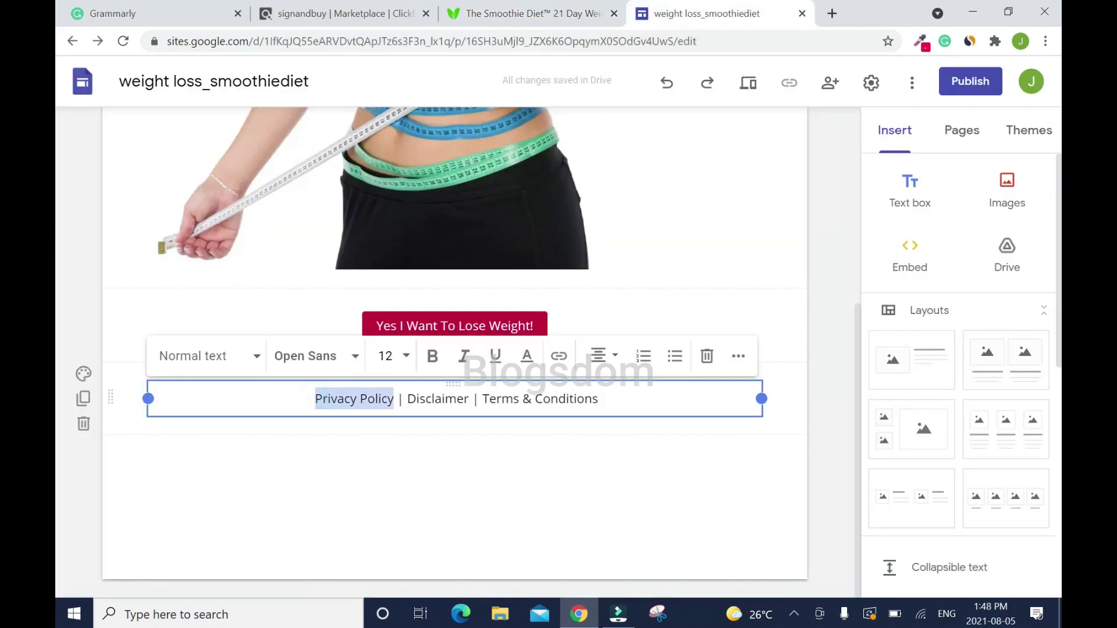
click(560, 355)
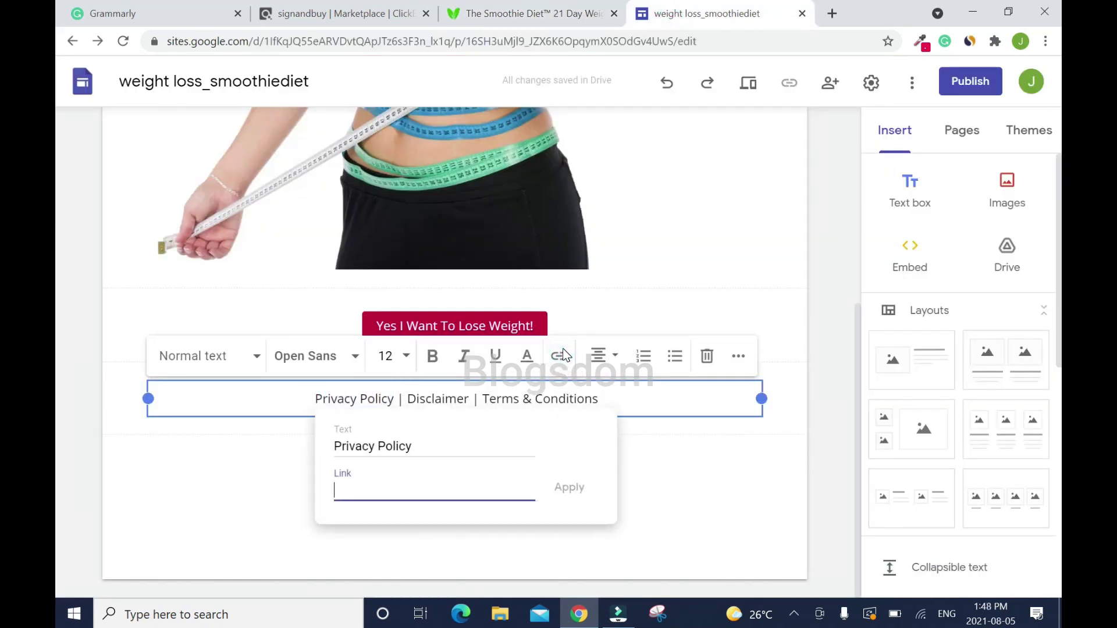
key(ctrl+v)
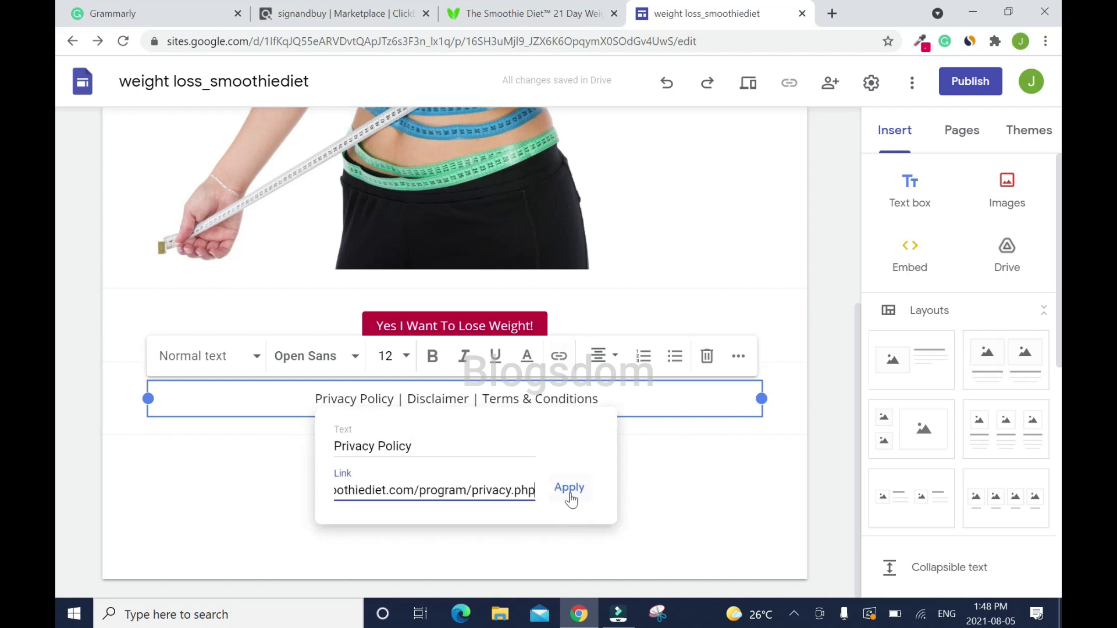
click(569, 489)
Step: Link the footer's Disclaimer to the Smoothie Diet disclaimer page address
drag(407, 399, 469, 399)
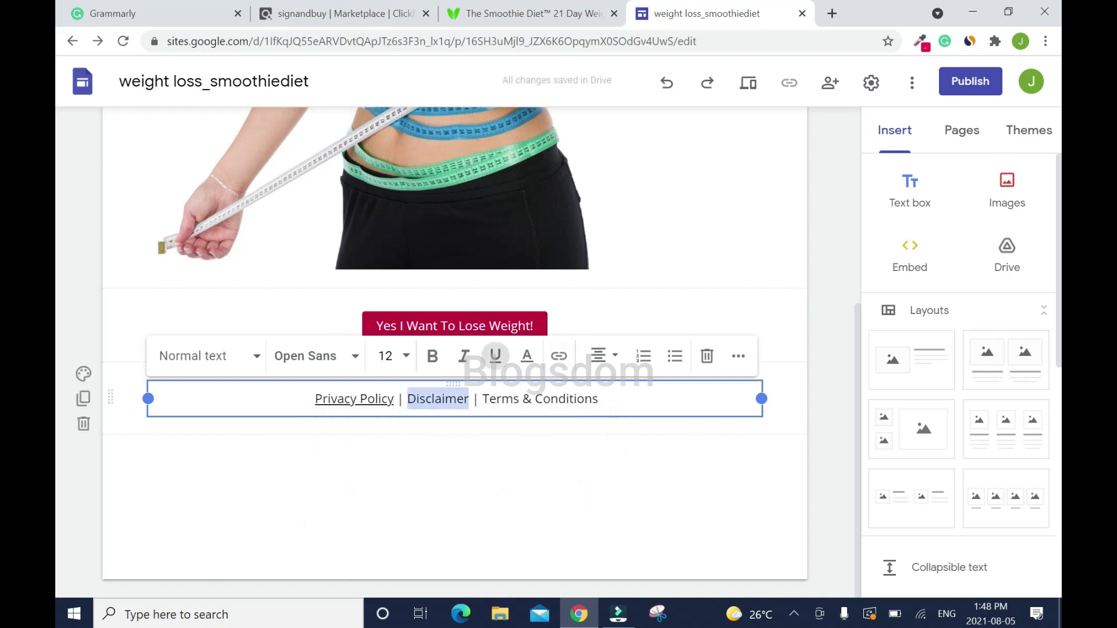
click(555, 19)
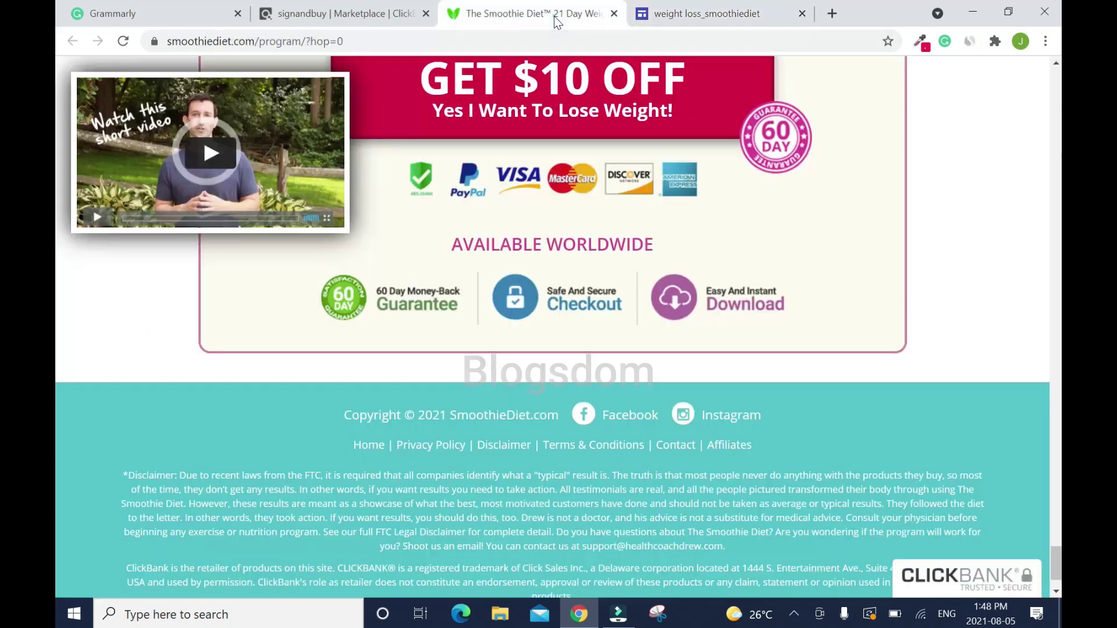
right_click(501, 444)
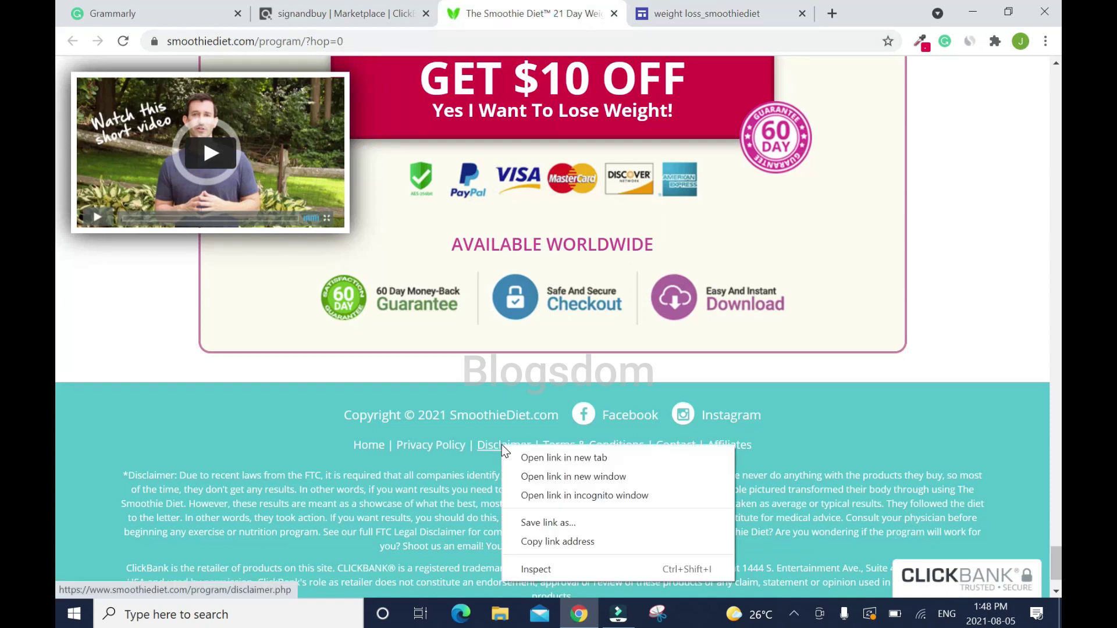
click(592, 542)
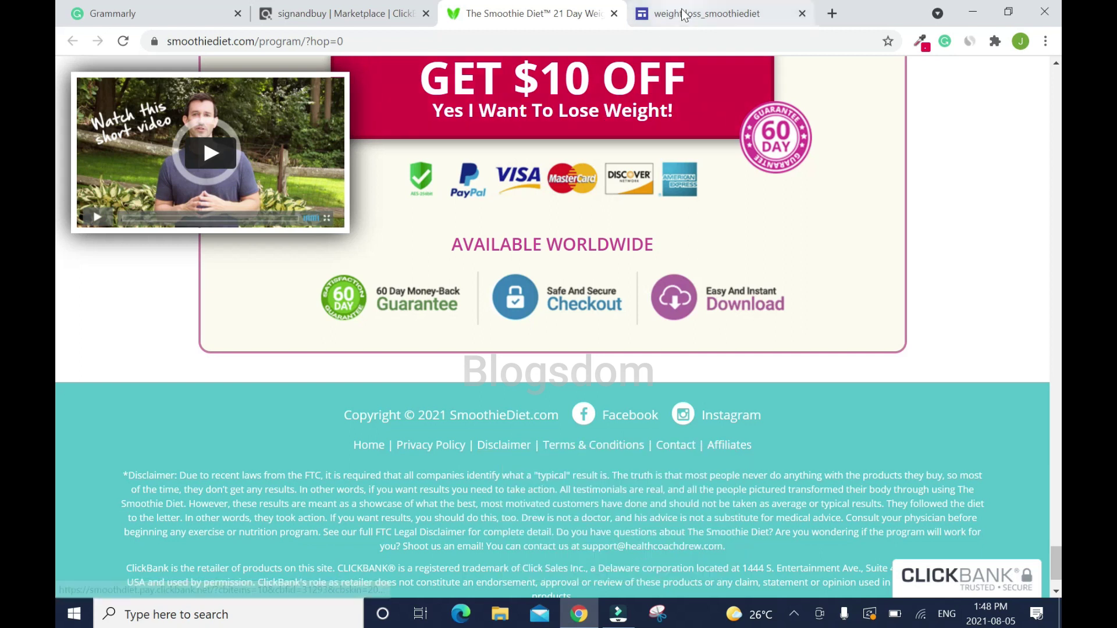
click(663, 13)
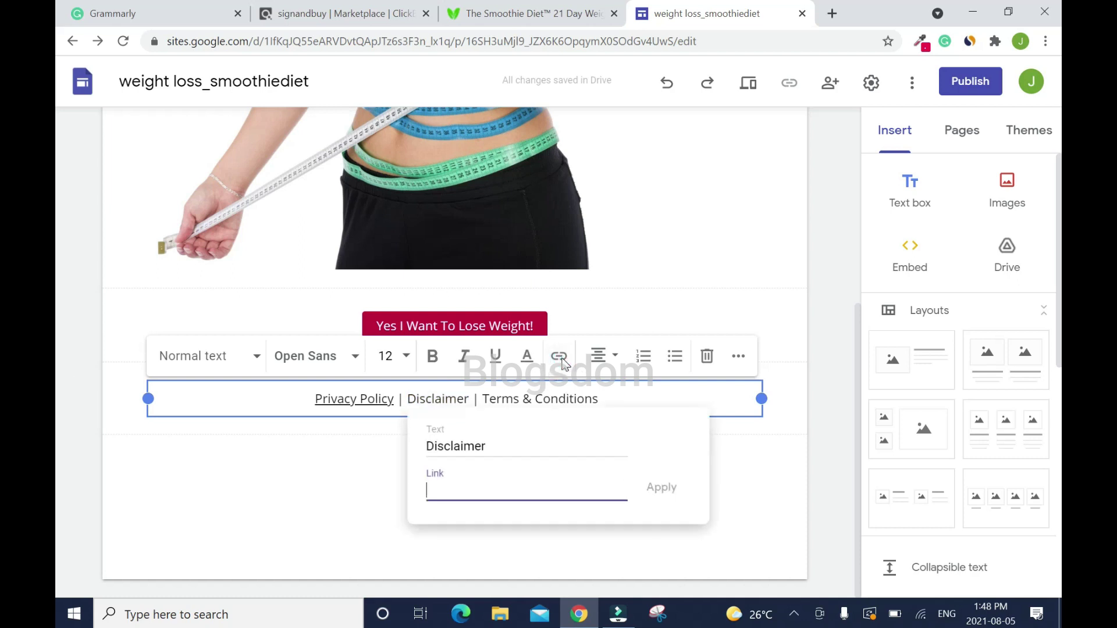
right_click(496, 488)
click(544, 362)
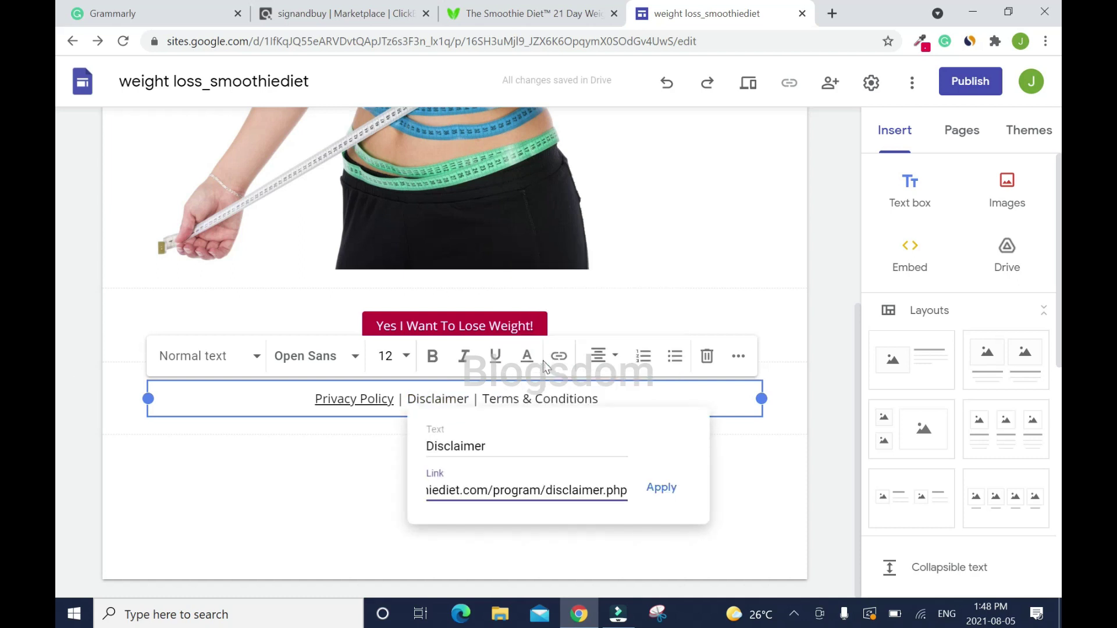
click(661, 488)
Step: Link the footer's Terms & Conditions to the Smoothie Diet terms page address
click(526, 14)
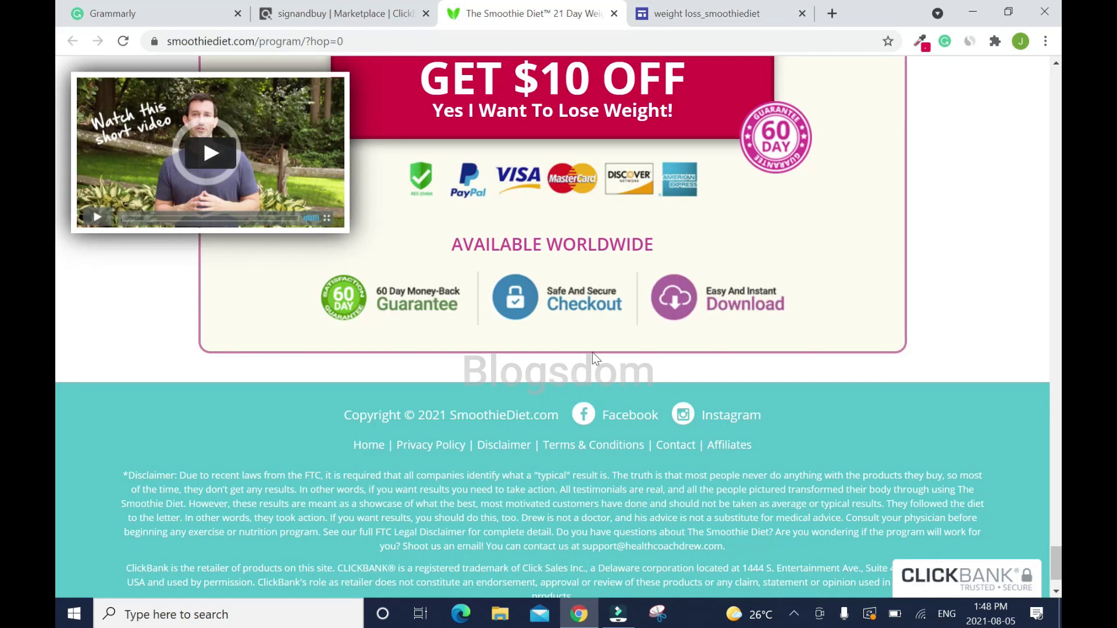
right_click(579, 449)
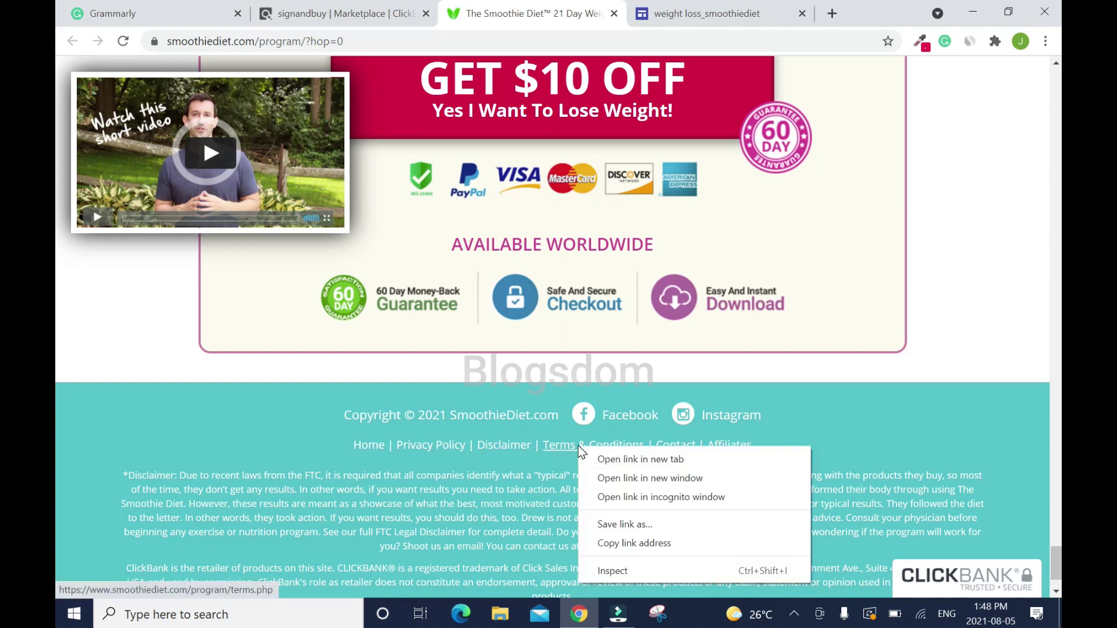
click(633, 542)
click(718, 9)
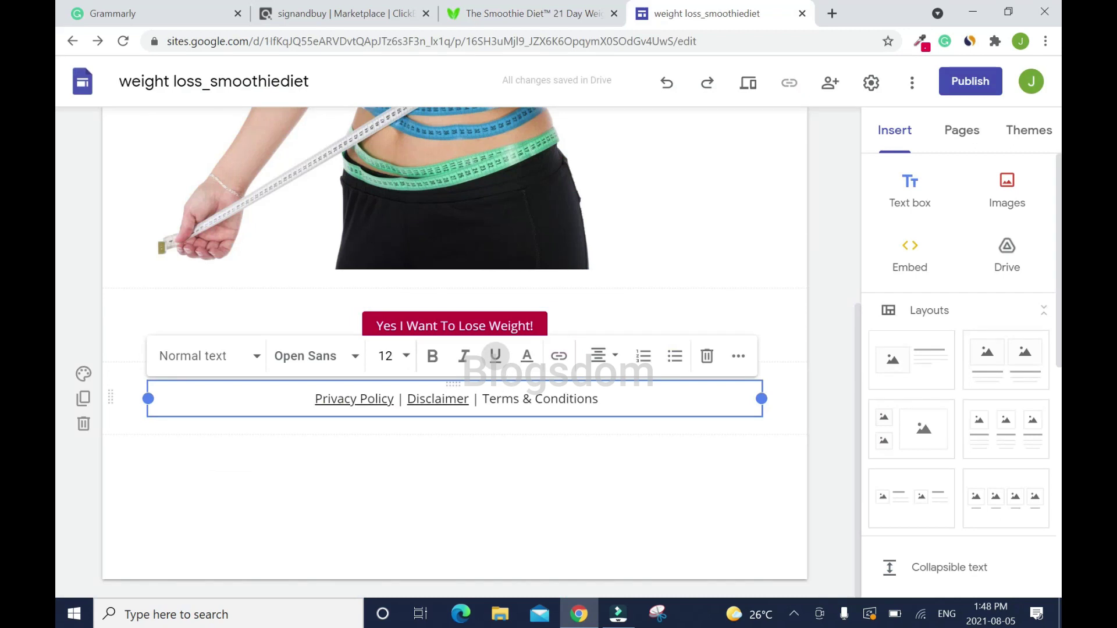
drag(483, 398, 600, 399)
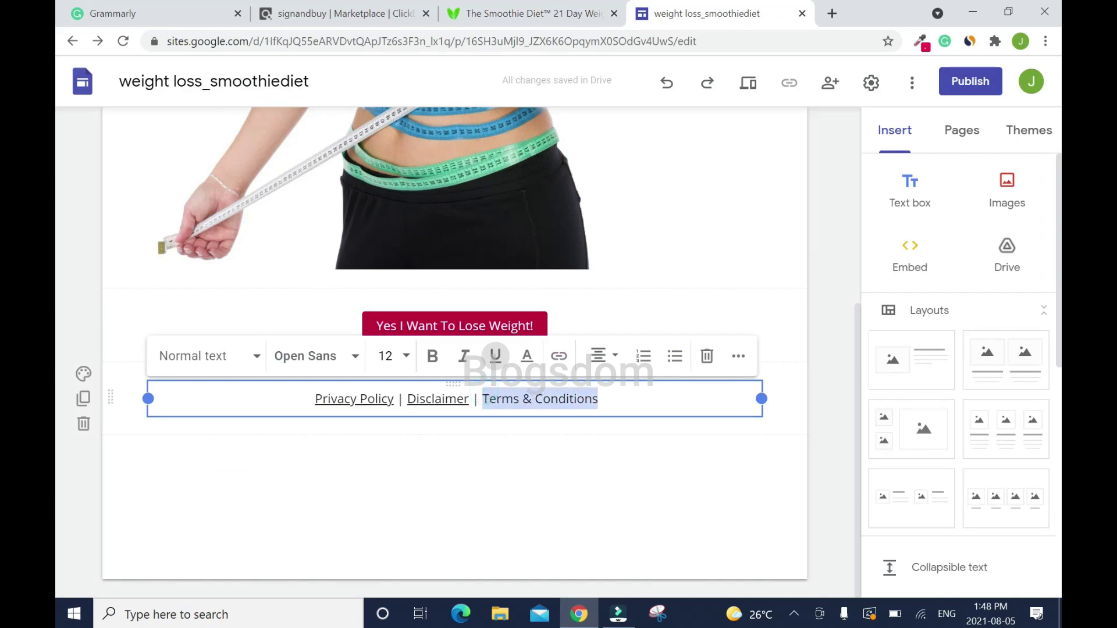
click(559, 356)
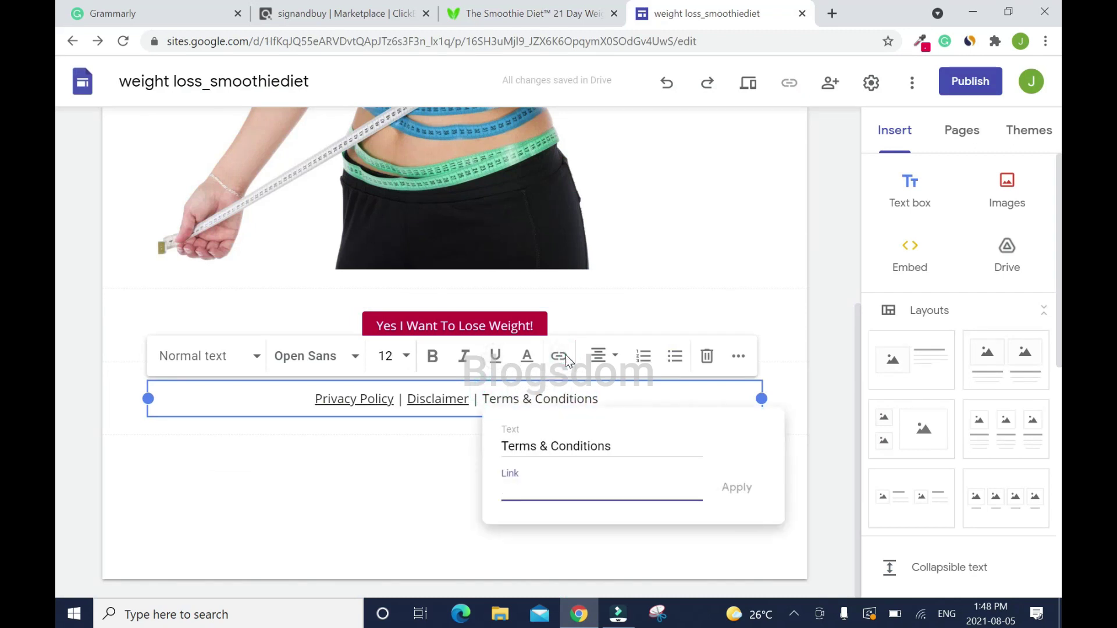
key(ctrl+v)
click(727, 488)
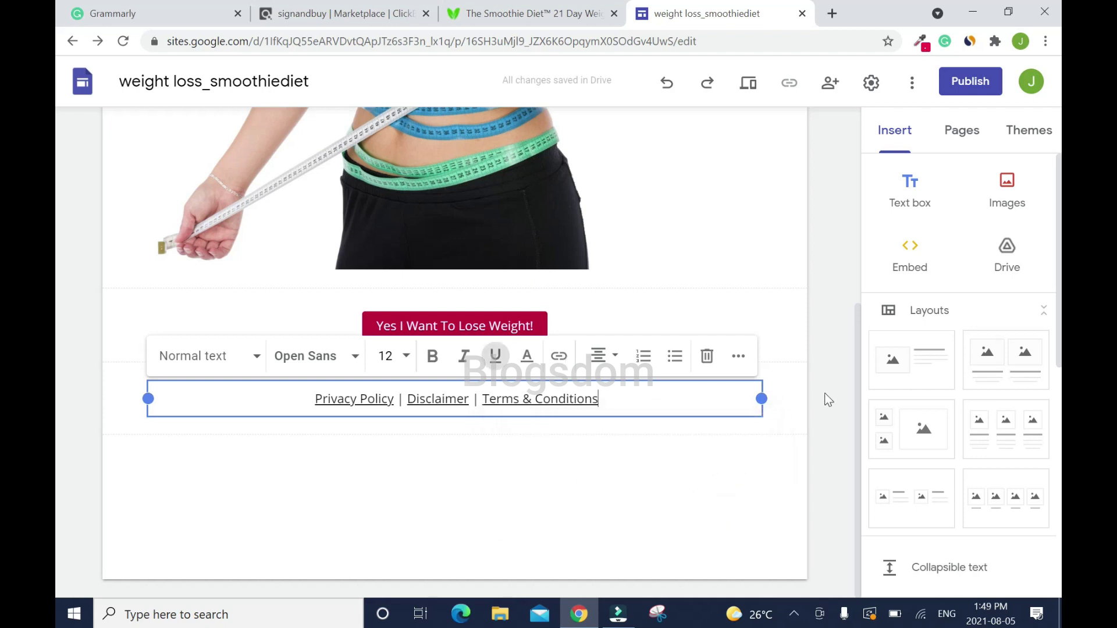
Step: Deselect the footer line and insert a fresh empty text box beneath it
click(828, 400)
mouse_move(454, 326)
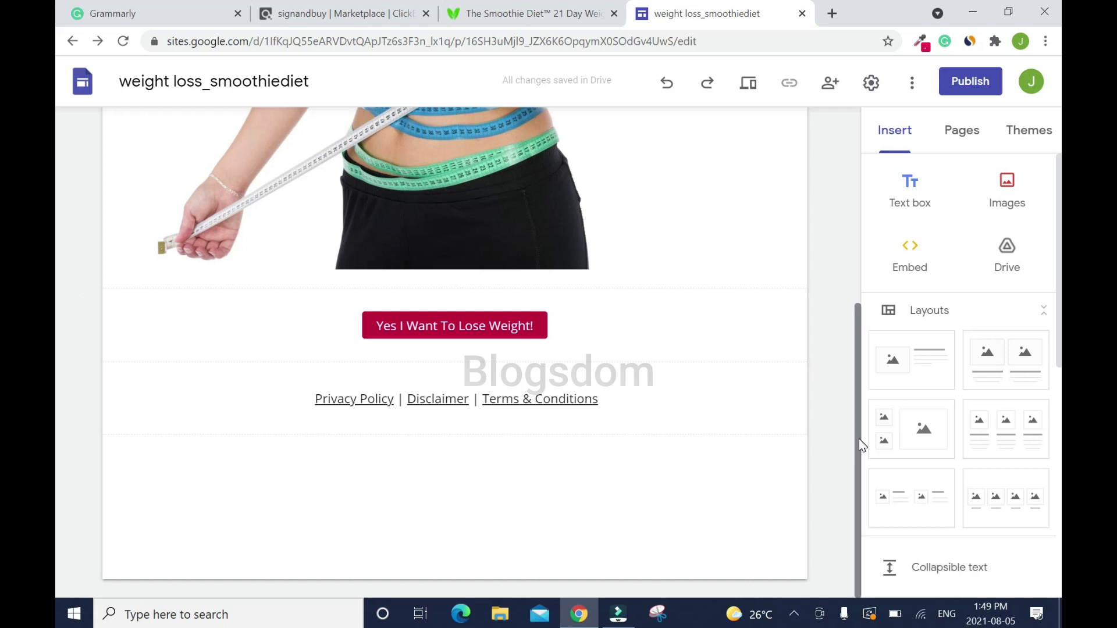
mouse_move(858, 438)
mouse_down()
mouse_move(863, 337)
mouse_move(865, 374)
mouse_up()
scroll(508, 466, down, 2)
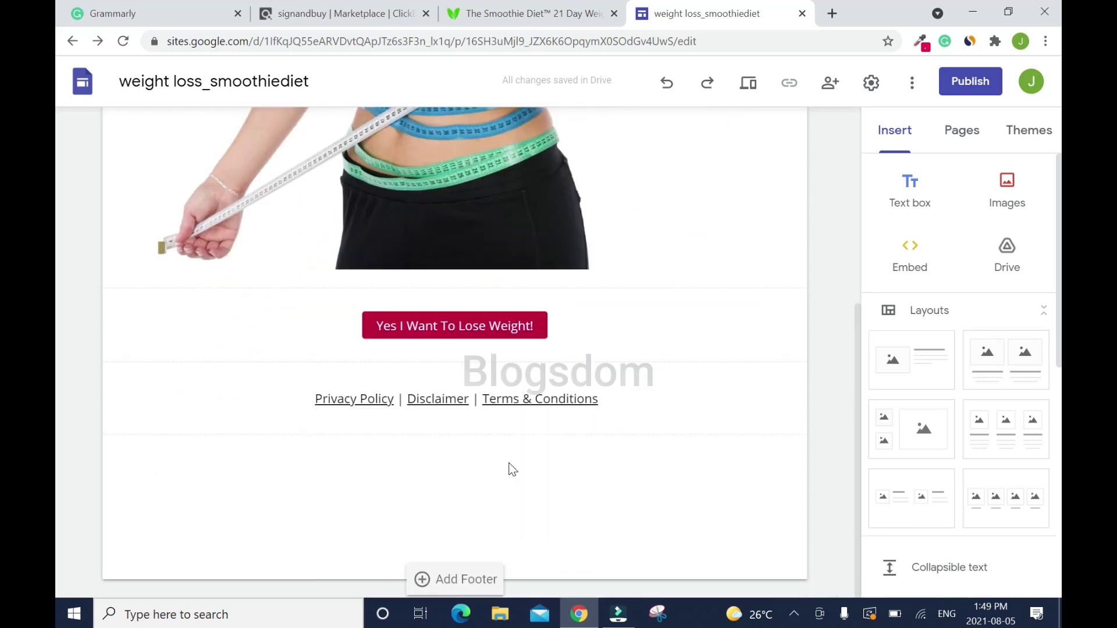
click(910, 185)
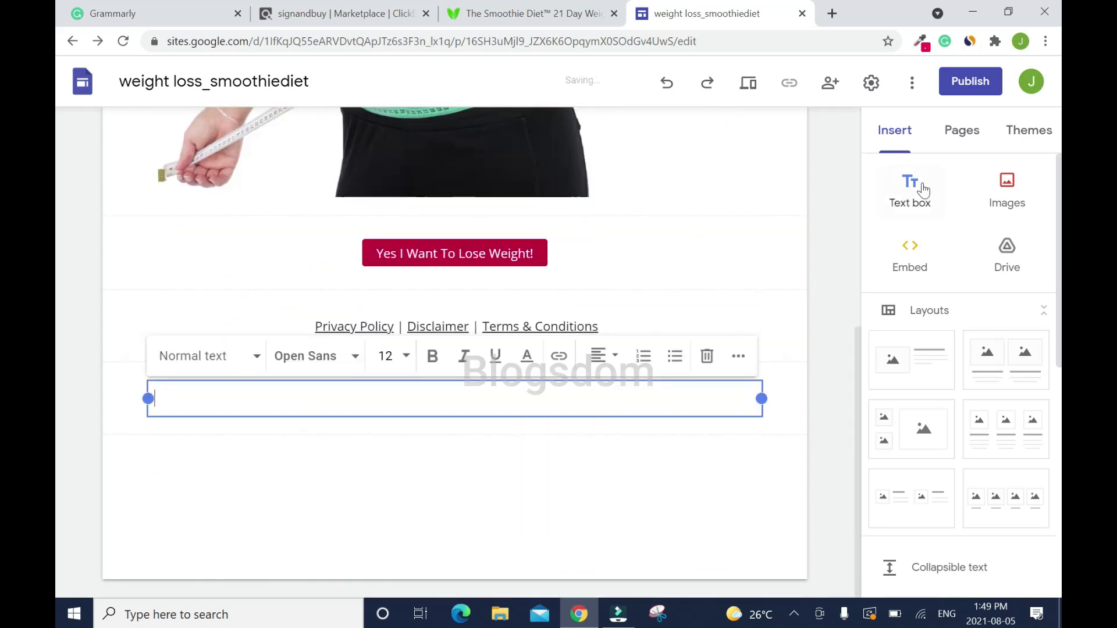
Step: Search Google for 'this site is not part of facebook' and copy the Facebook Disclaimer paragraph
click(832, 13)
click(401, 330)
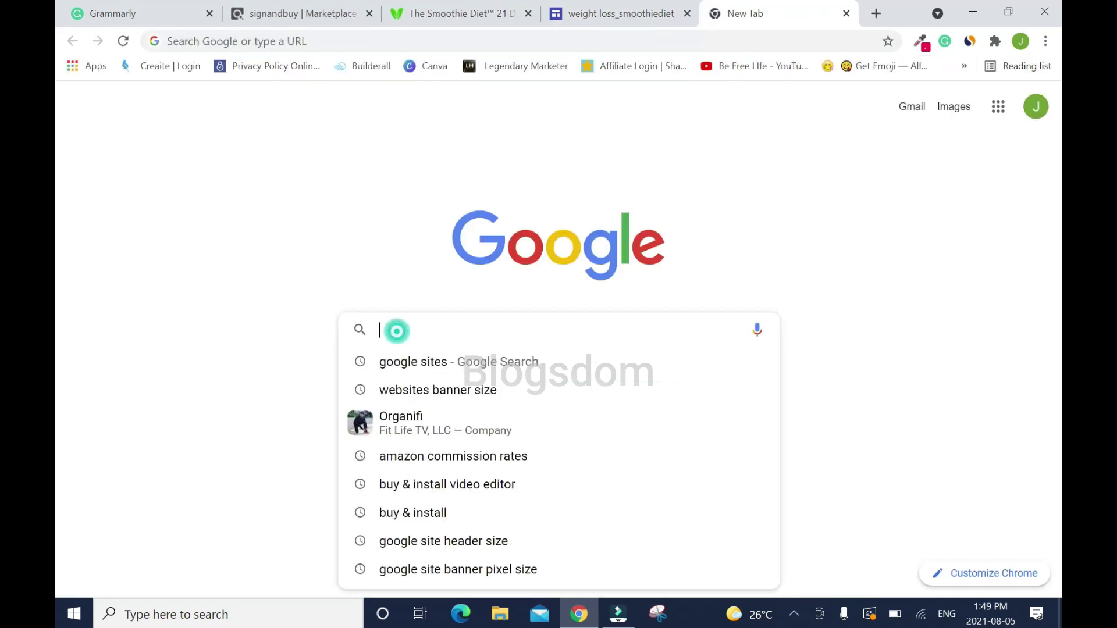
text(this site )
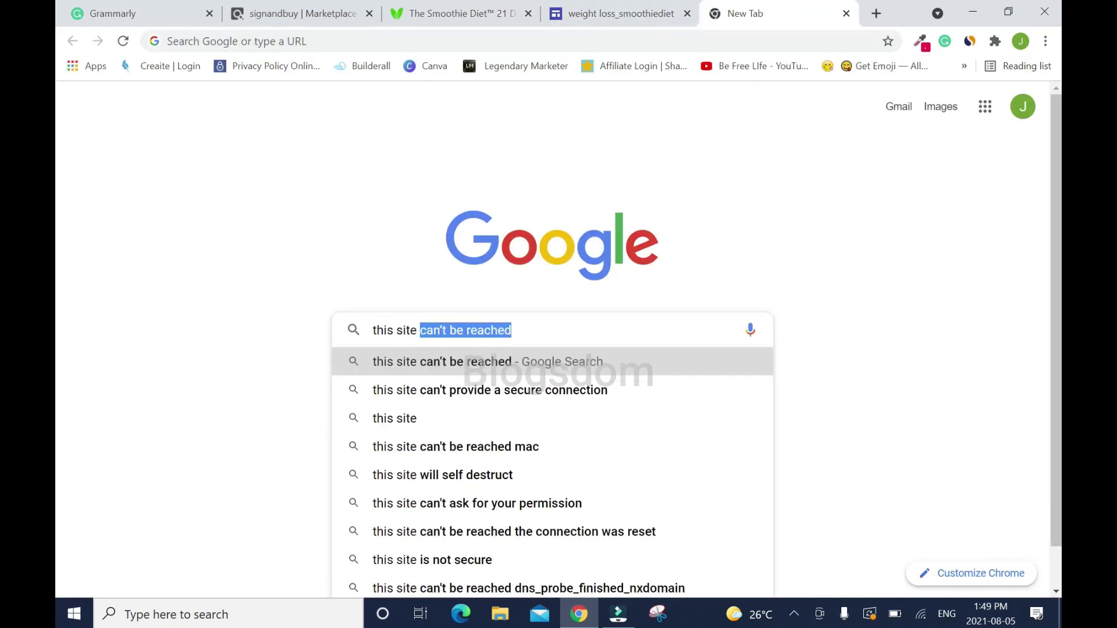
text(is not part)
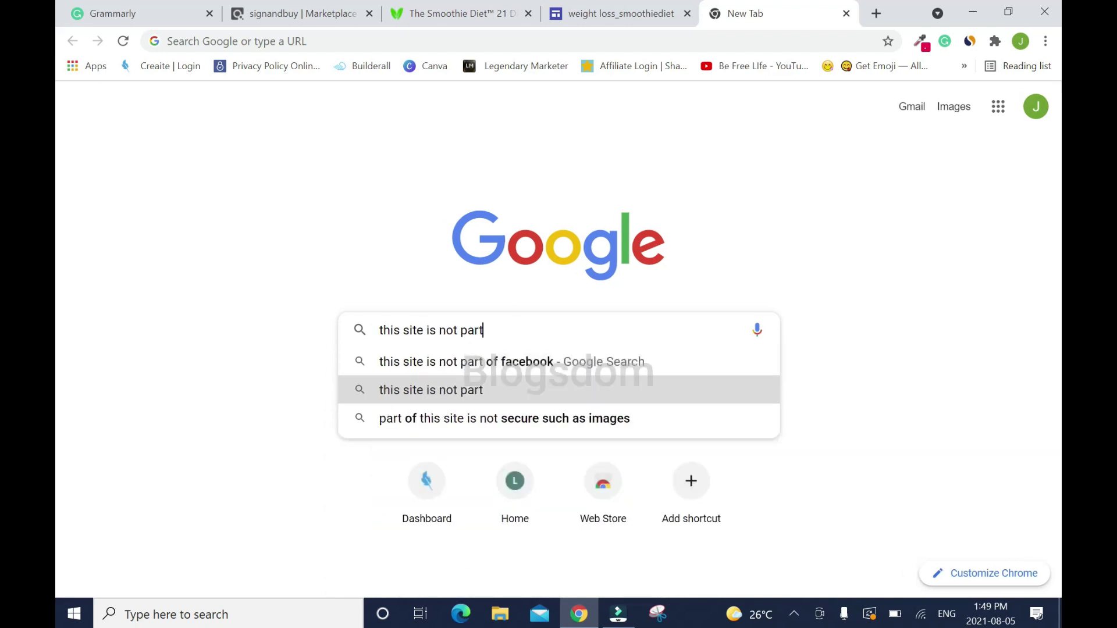
click(505, 362)
click(397, 231)
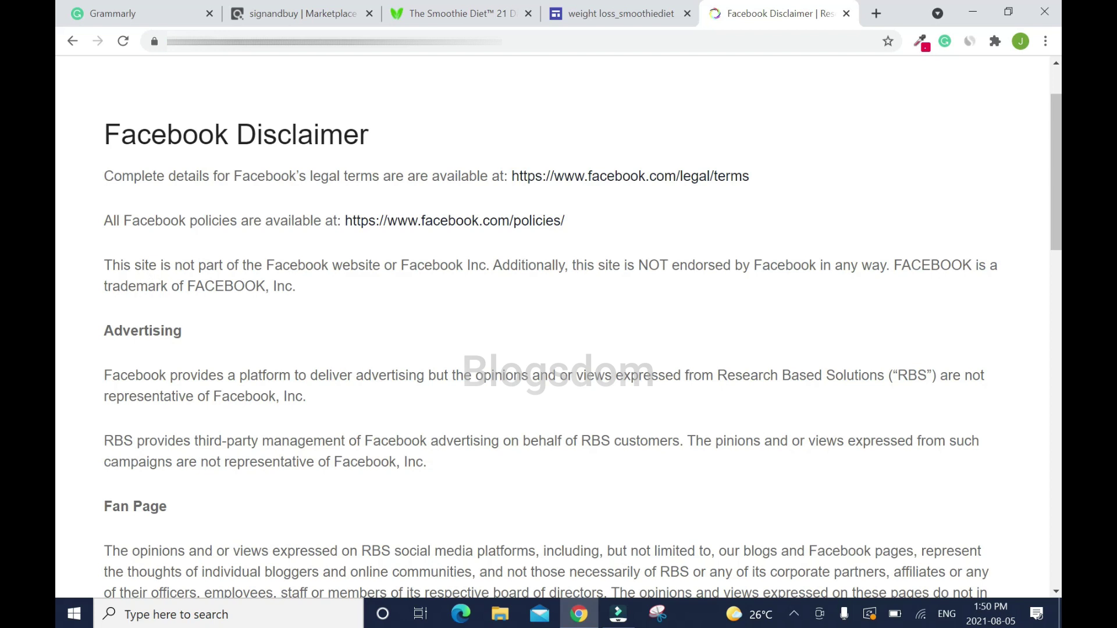
drag(105, 263, 291, 287)
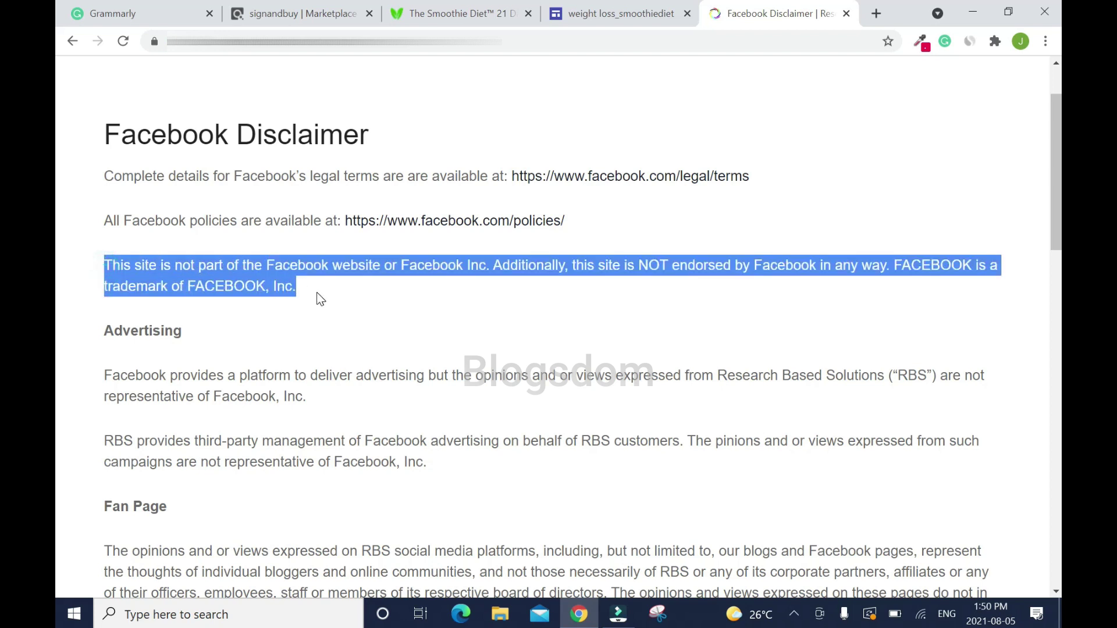
right_click(276, 286)
click(278, 285)
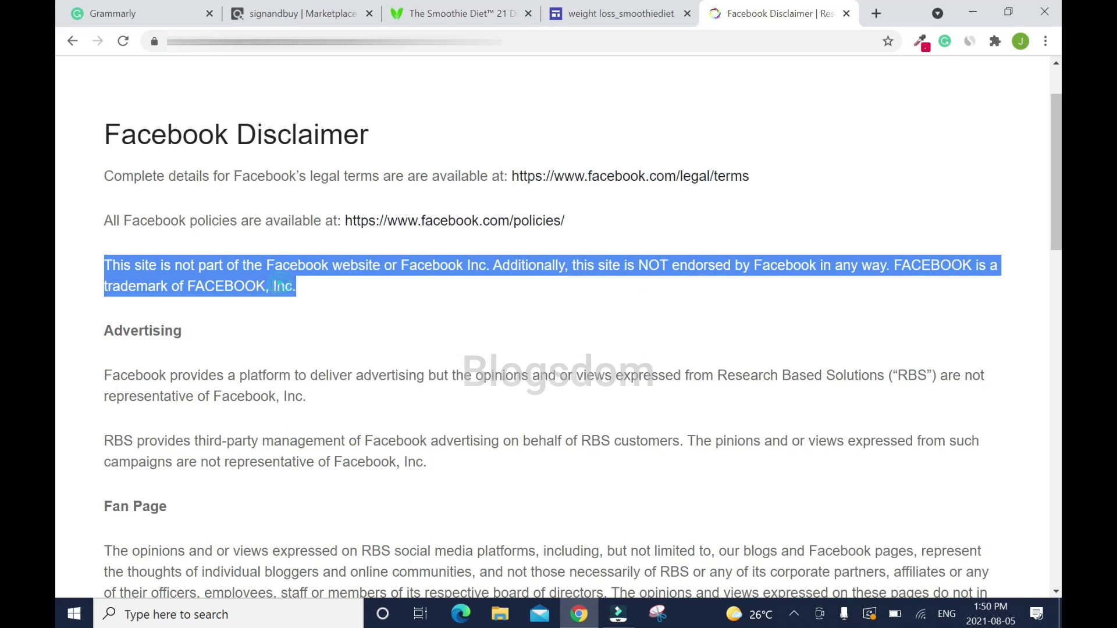
click(618, 13)
Step: Paste the Facebook disclaimer paragraph into the empty box and centre it
right_click(269, 399)
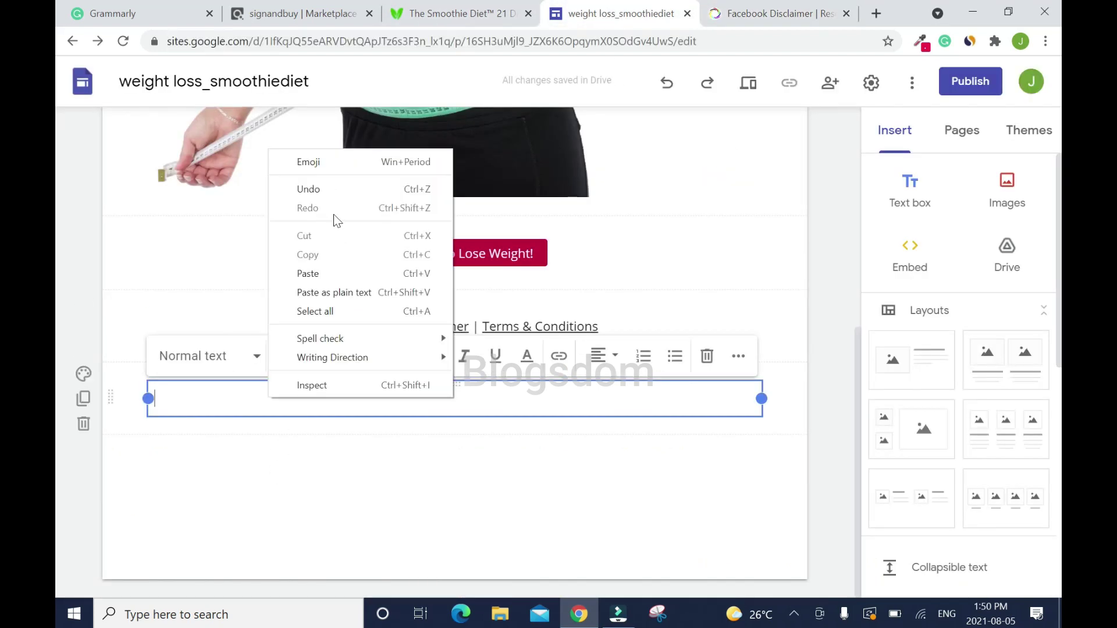
click(324, 271)
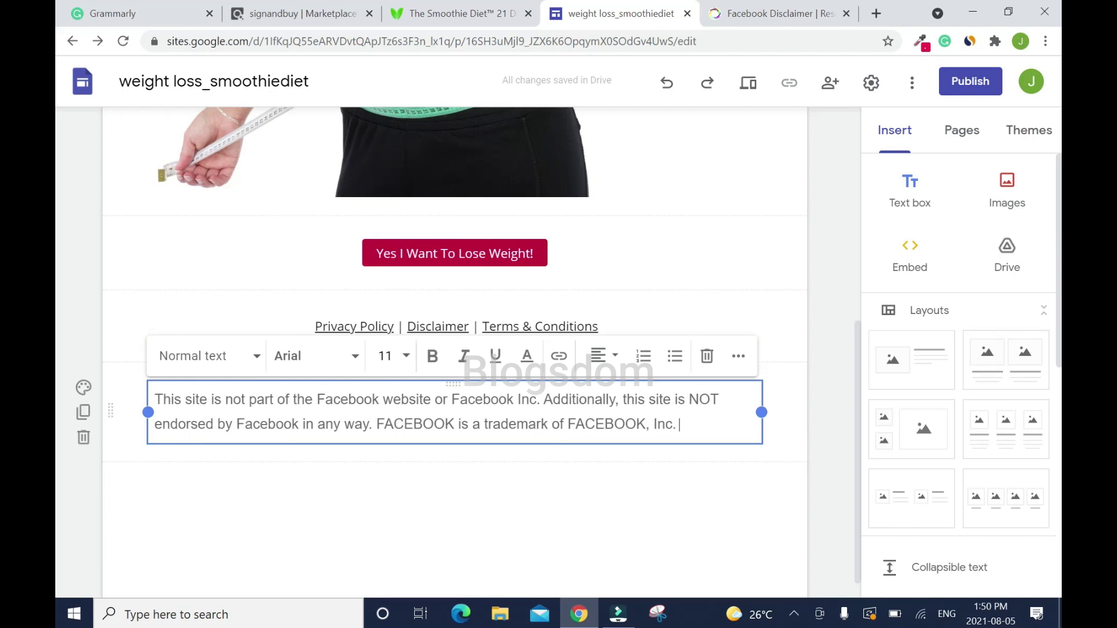
drag(155, 399, 678, 424)
click(611, 362)
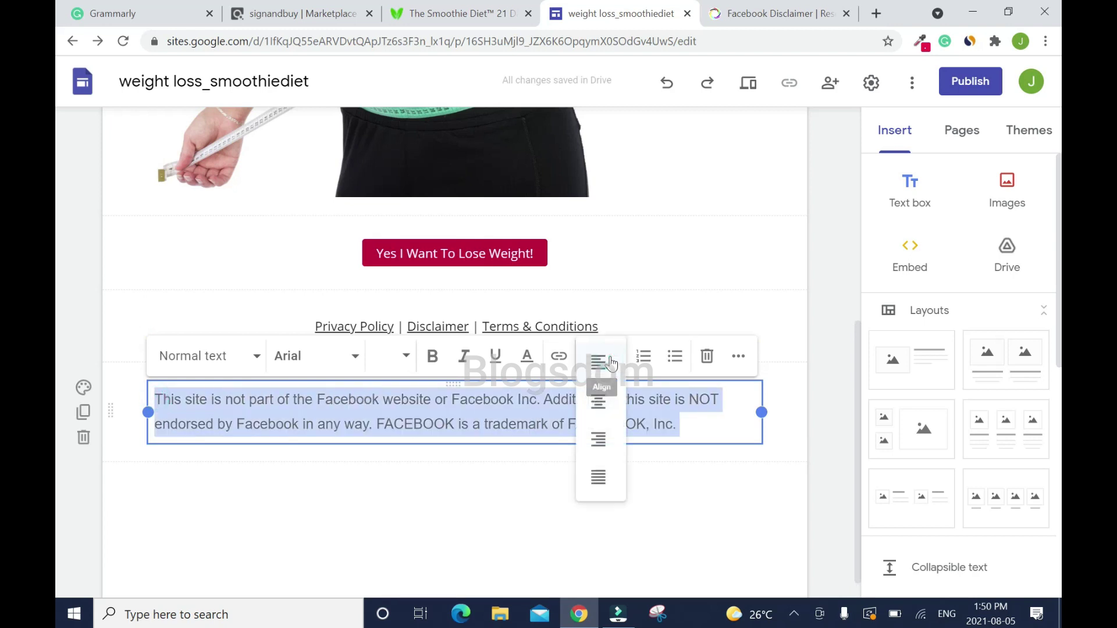
click(602, 407)
click(749, 486)
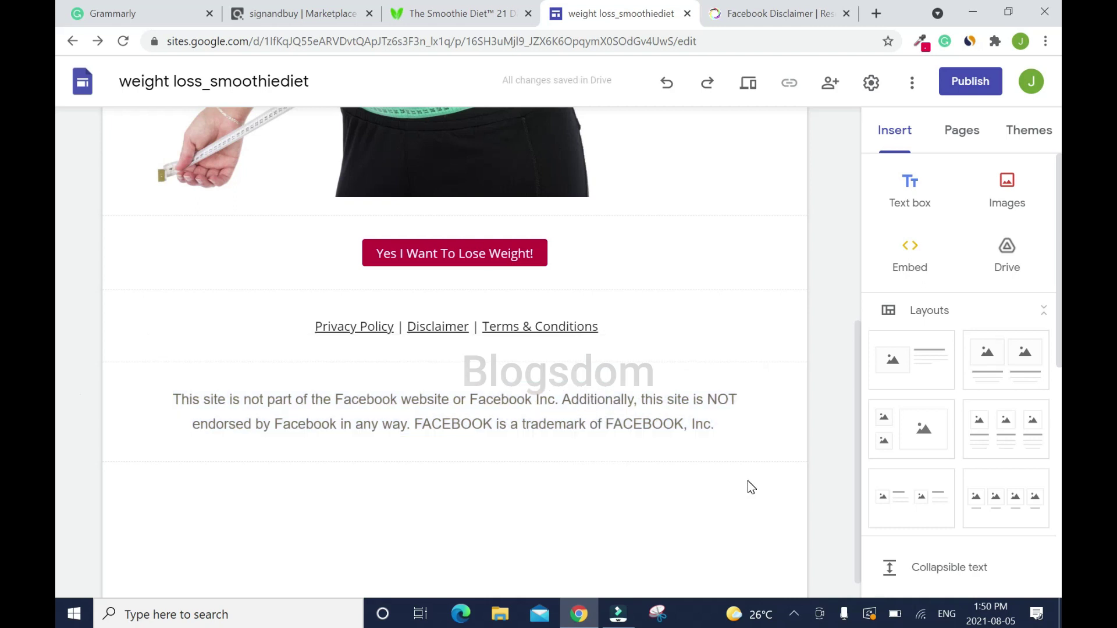
scroll(750, 487, up, 6)
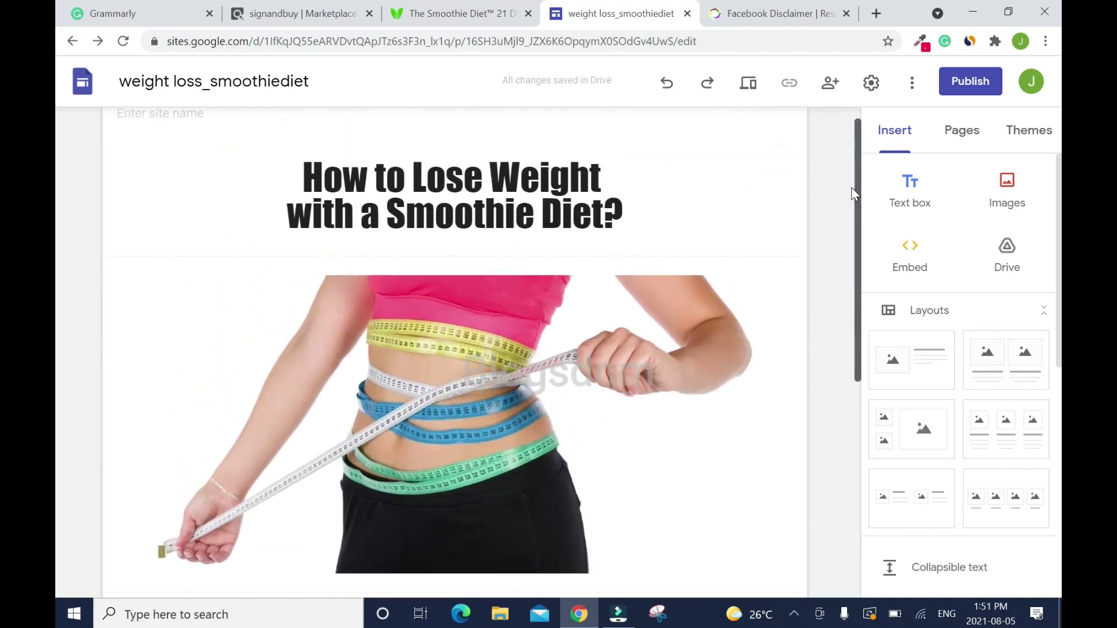
mouse_move(454, 172)
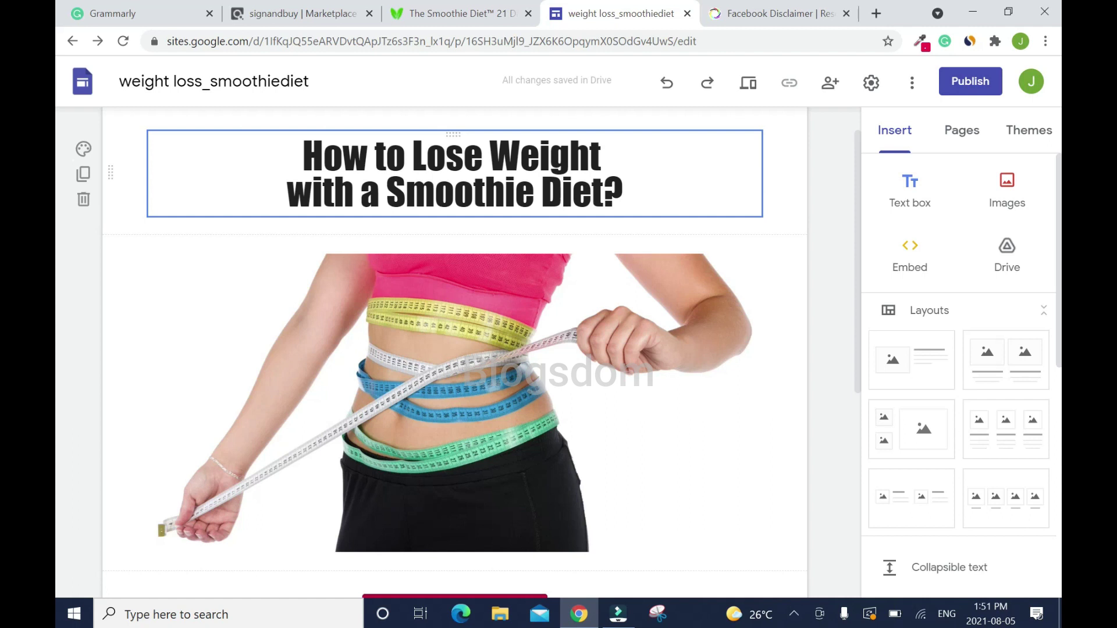
drag(857, 235, 860, 224)
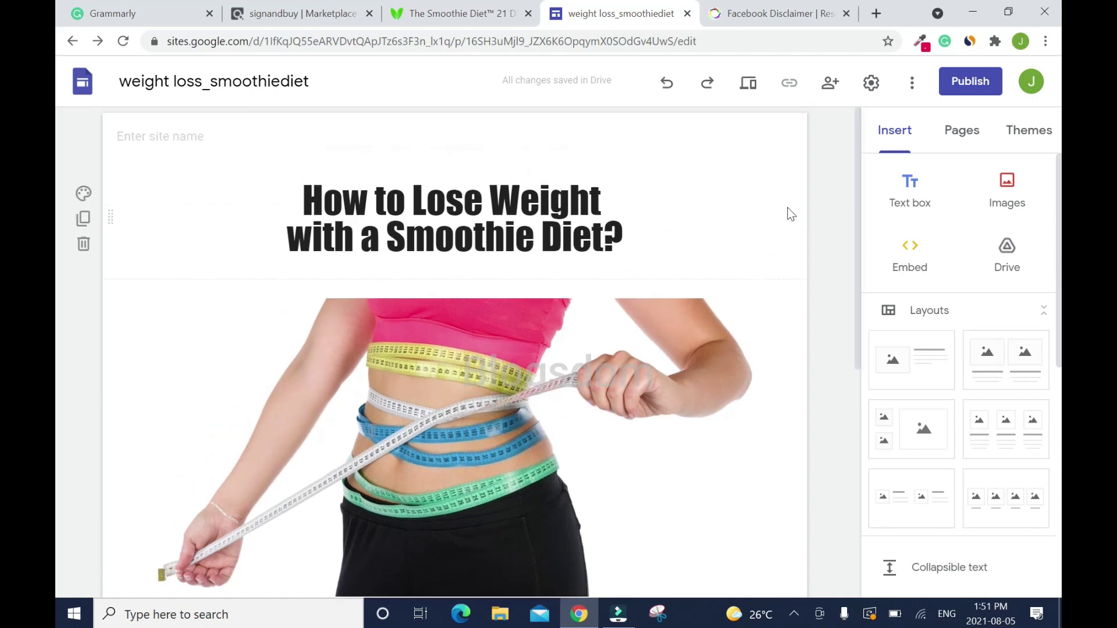
Step: Publish the site at the weightlosssmoothiediet address and preview the page end to end
click(969, 82)
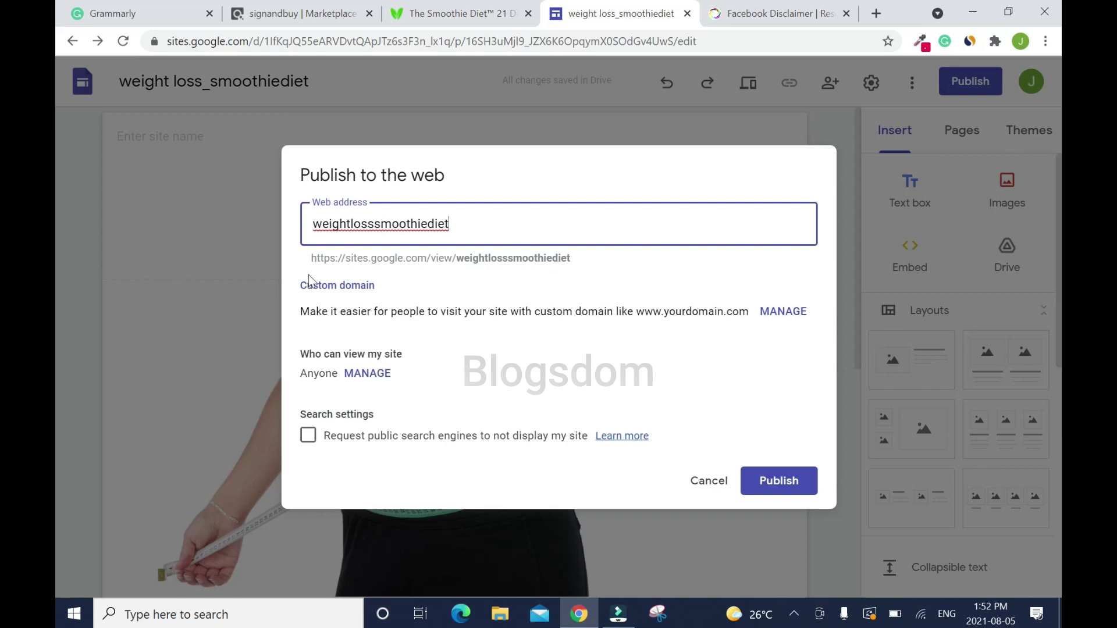
click(779, 481)
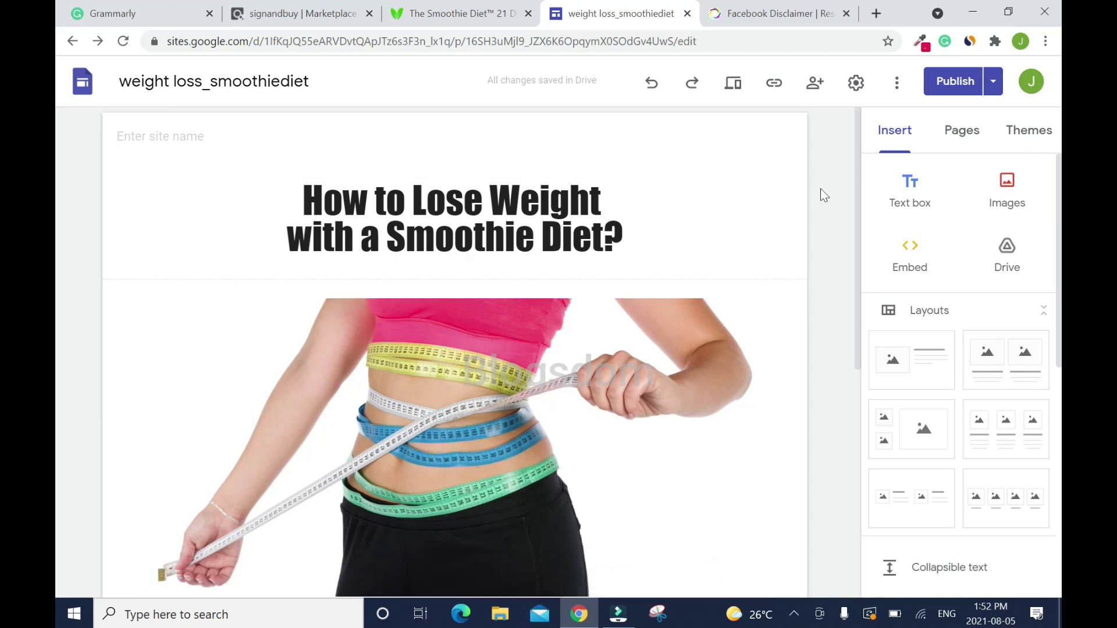
click(733, 92)
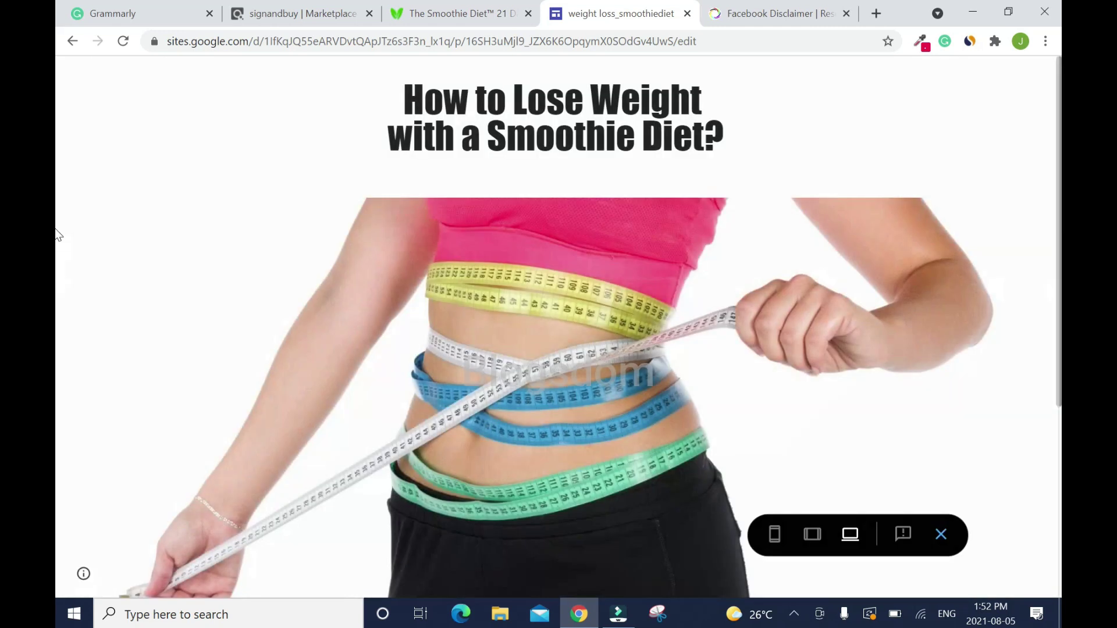
scroll(59, 291, down, 5)
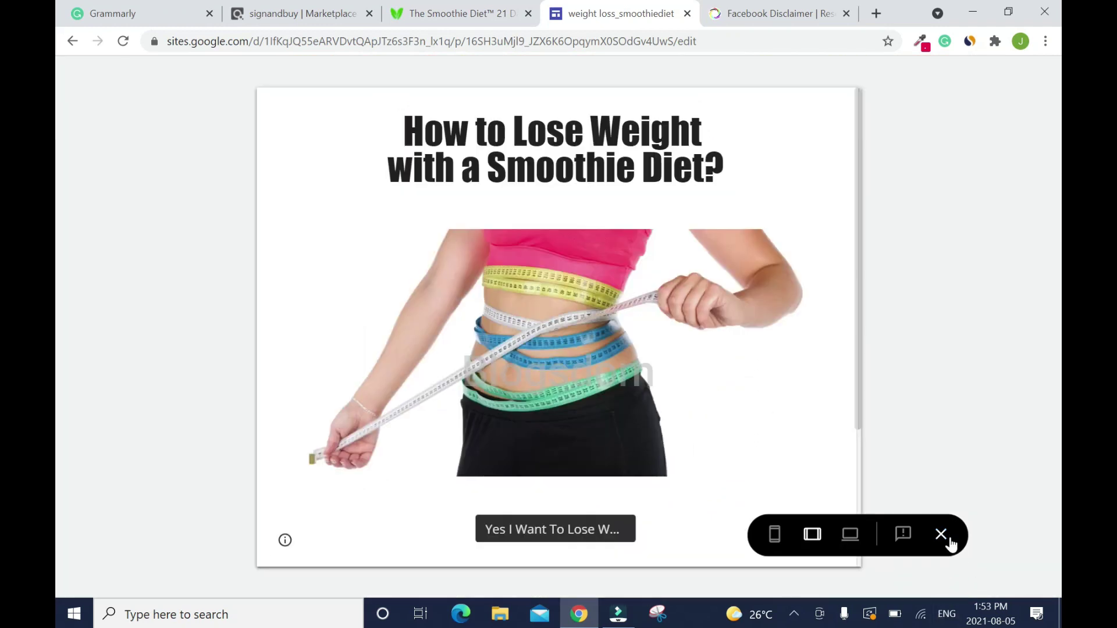
click(941, 534)
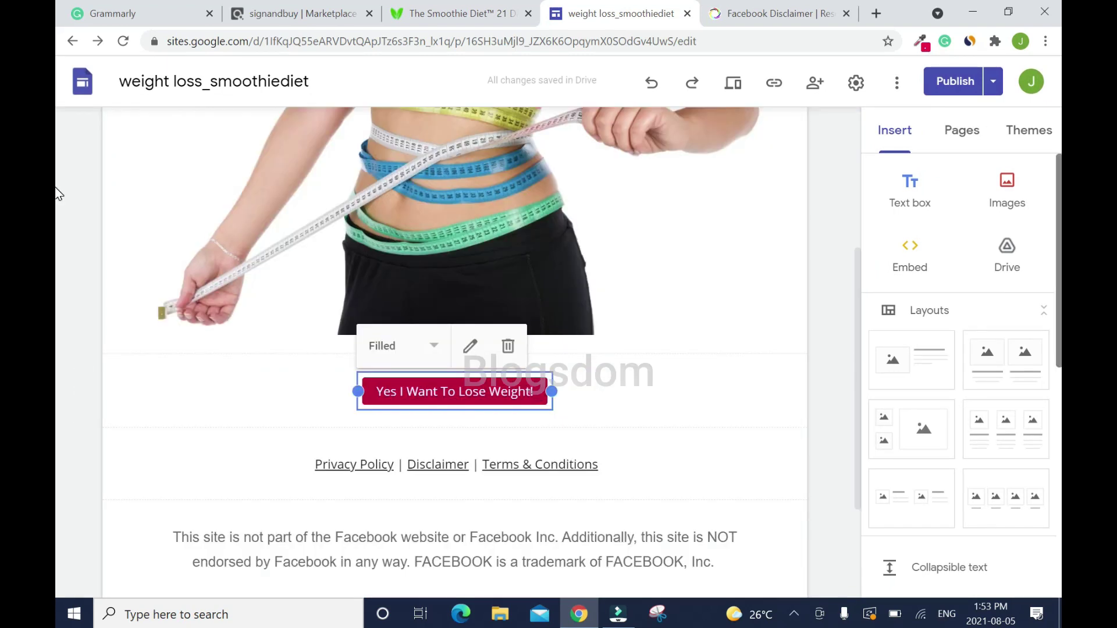
Step: Switch the site to the Vision theme in pink and republish it
click(1033, 130)
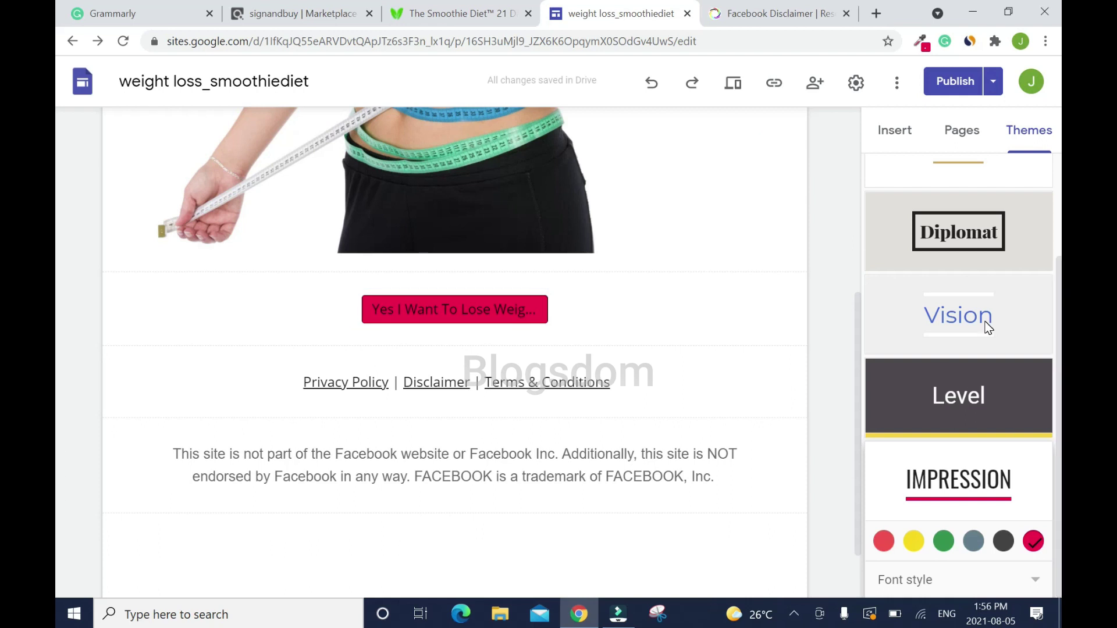
click(974, 397)
click(991, 559)
click(989, 334)
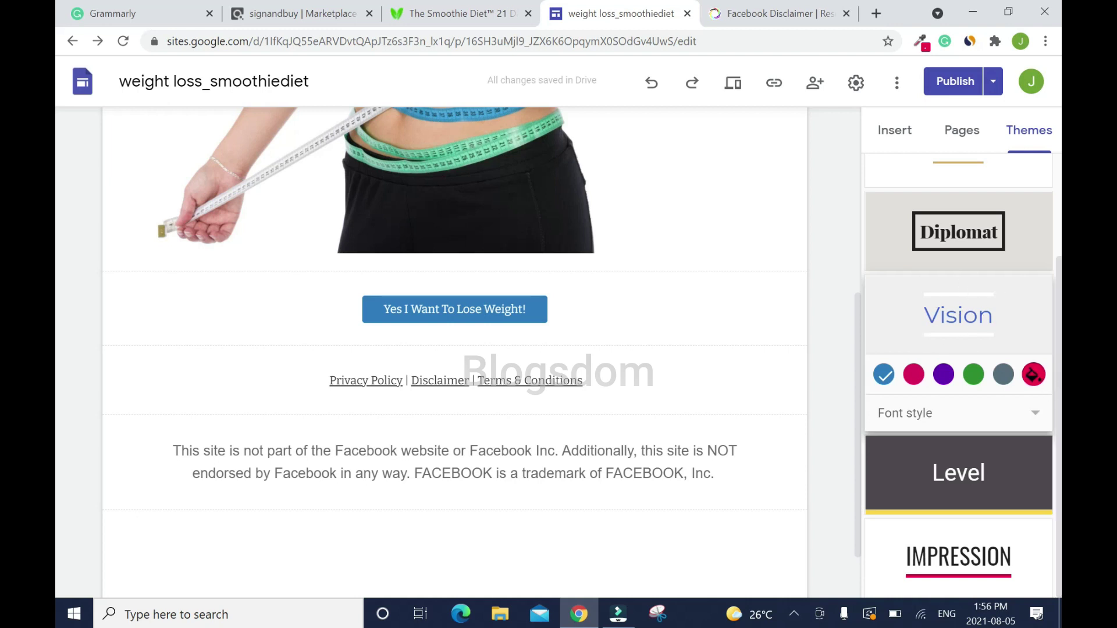
click(918, 378)
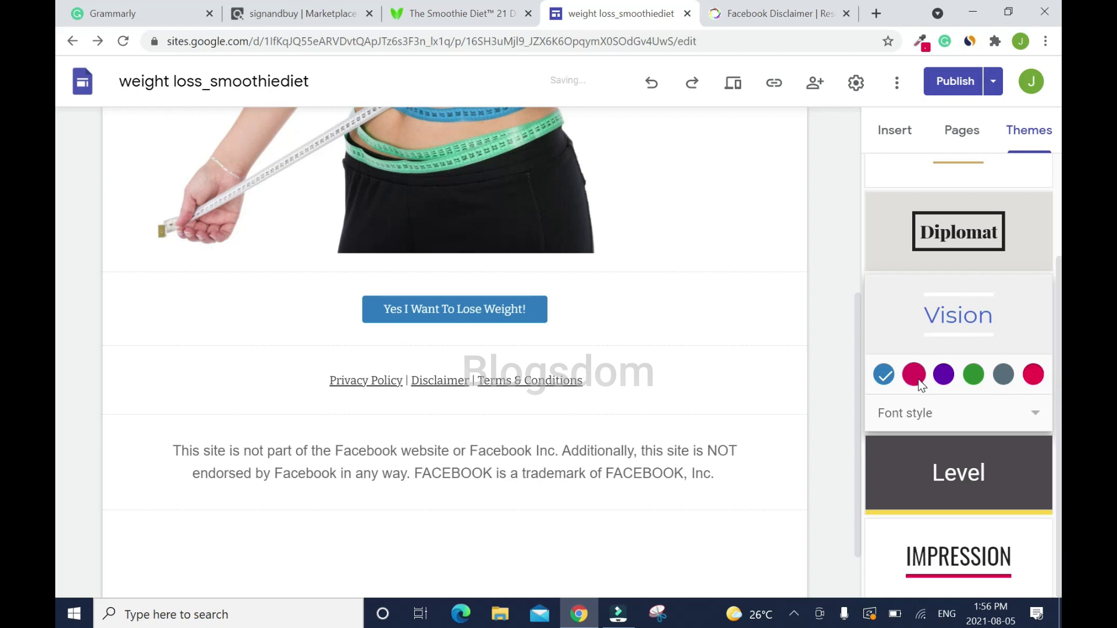
click(950, 82)
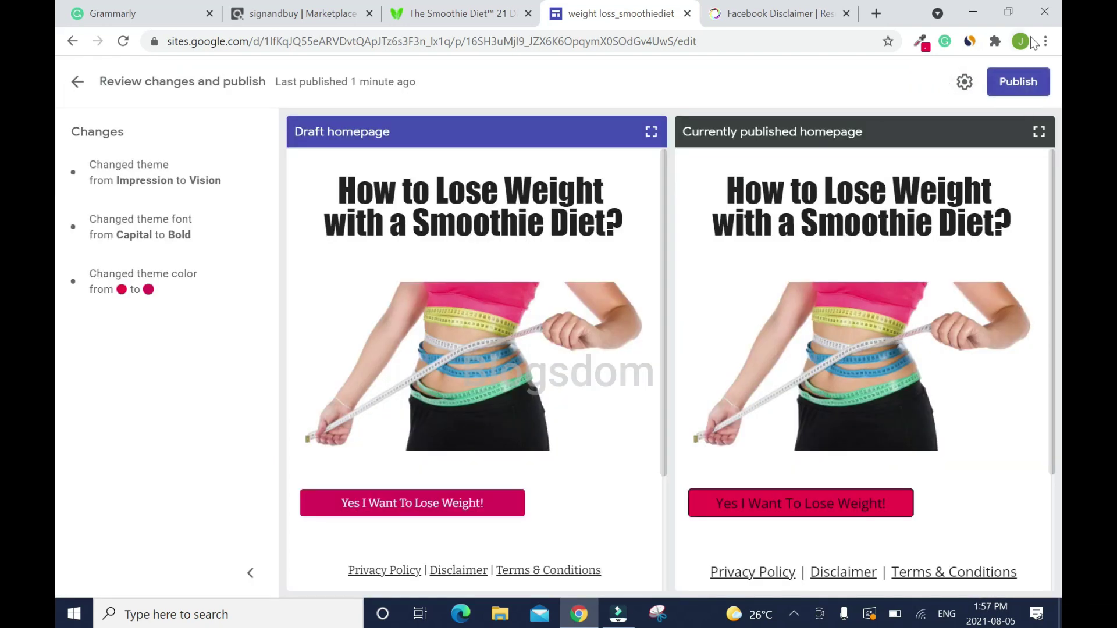
click(1015, 82)
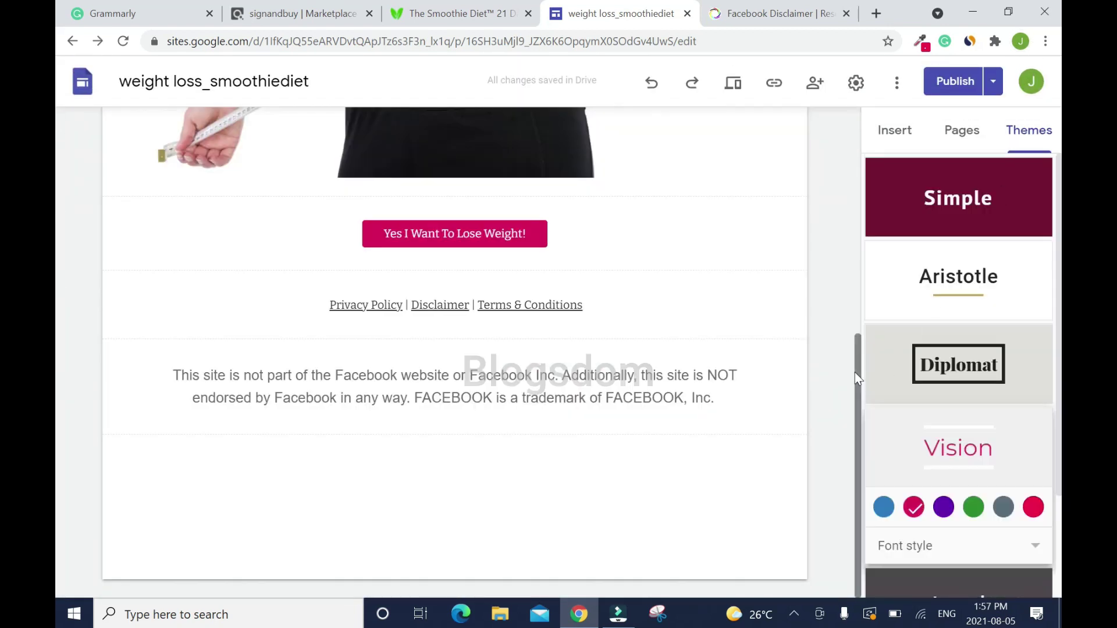
Step: Copy the published site link and open a new incognito window
click(774, 83)
click(737, 336)
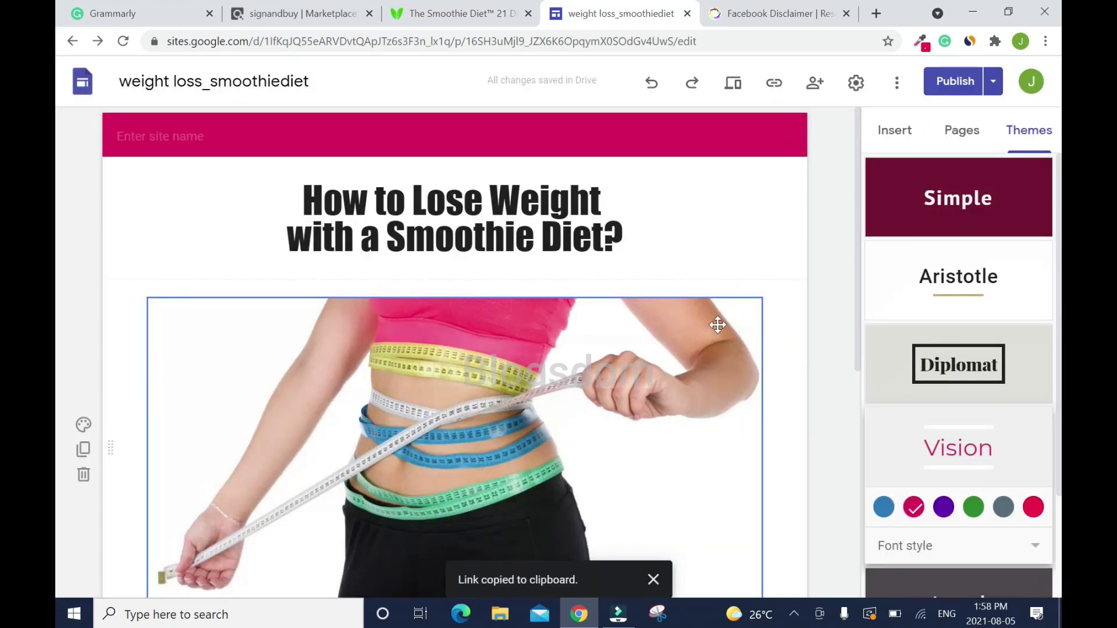
key(ctrl+t)
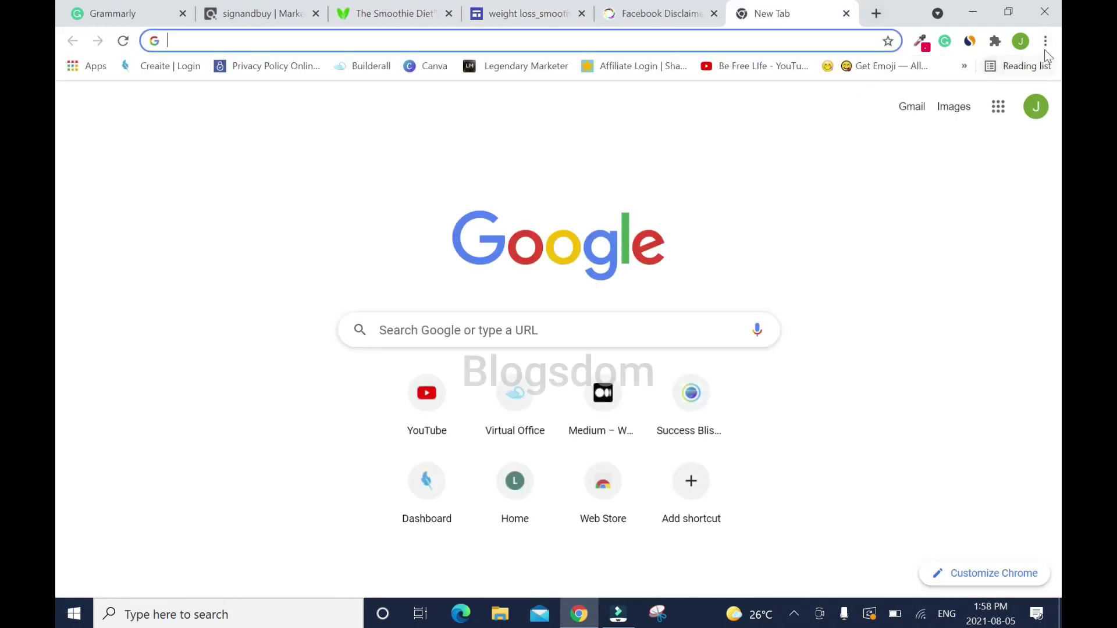
click(1046, 46)
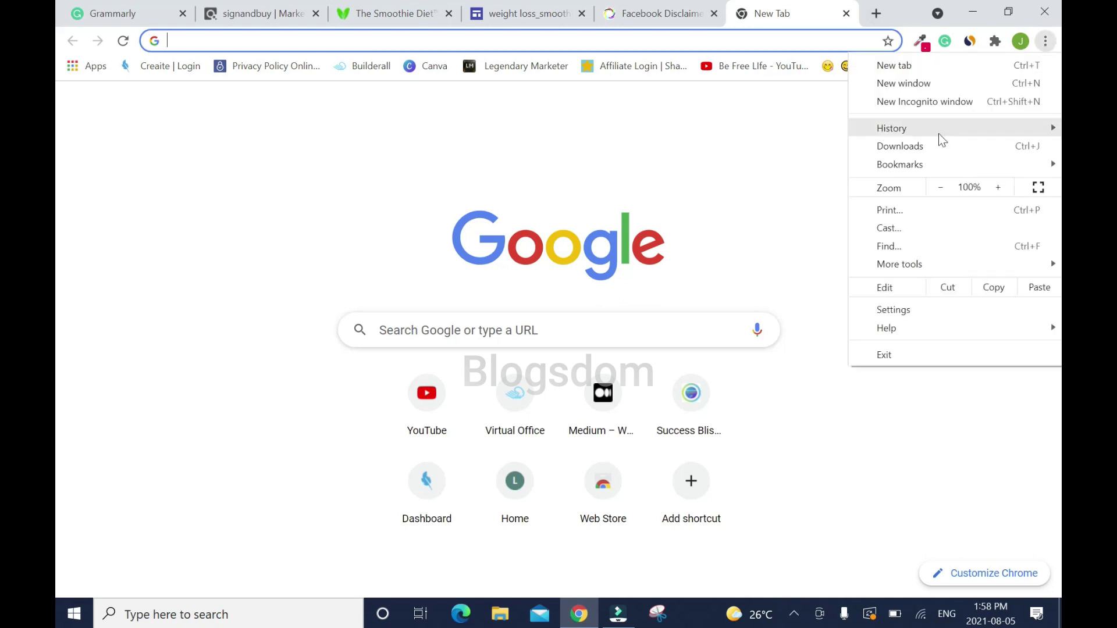
click(949, 100)
Step: Load the published address without the trailing 'home' and check the live page
key(ctrl+v)
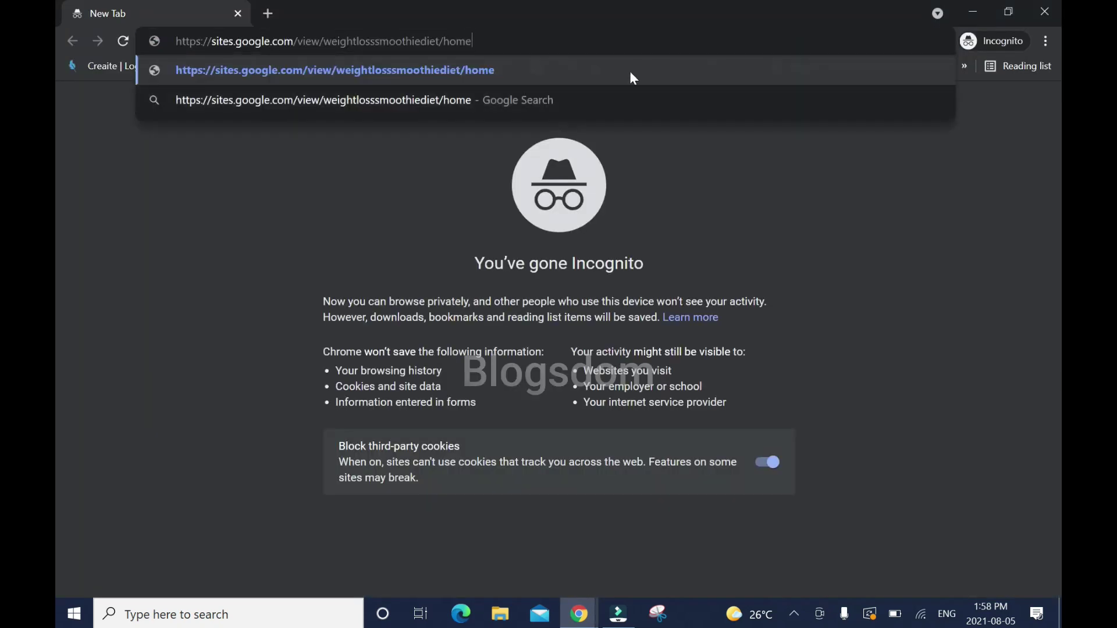
key(ctrl+shift+Left)
key(BackSpace)
key(BackSpace)
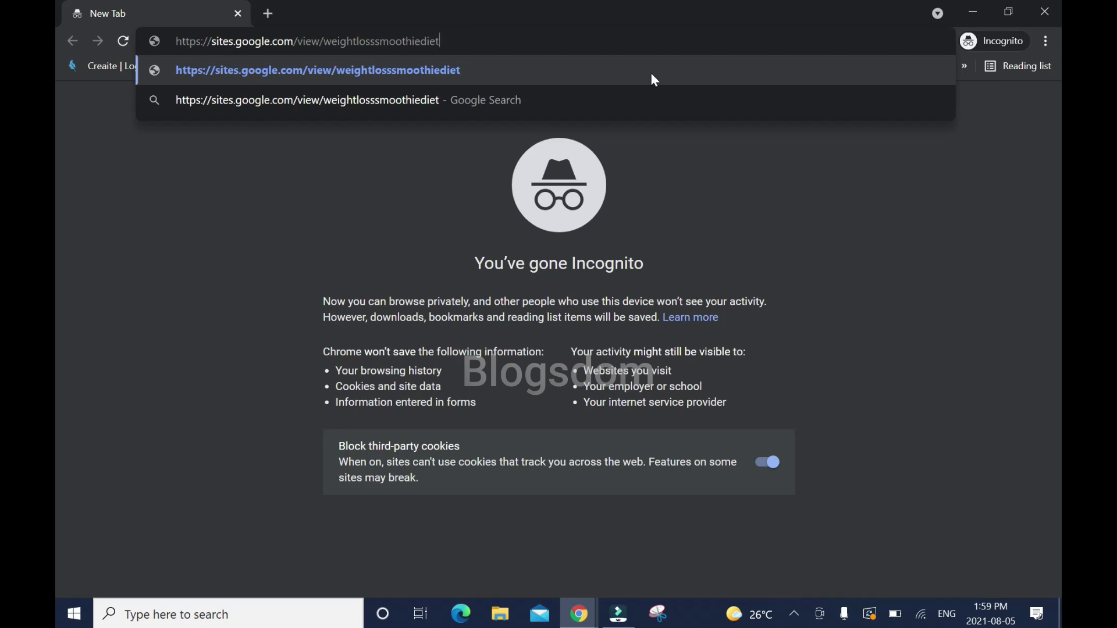
click(651, 74)
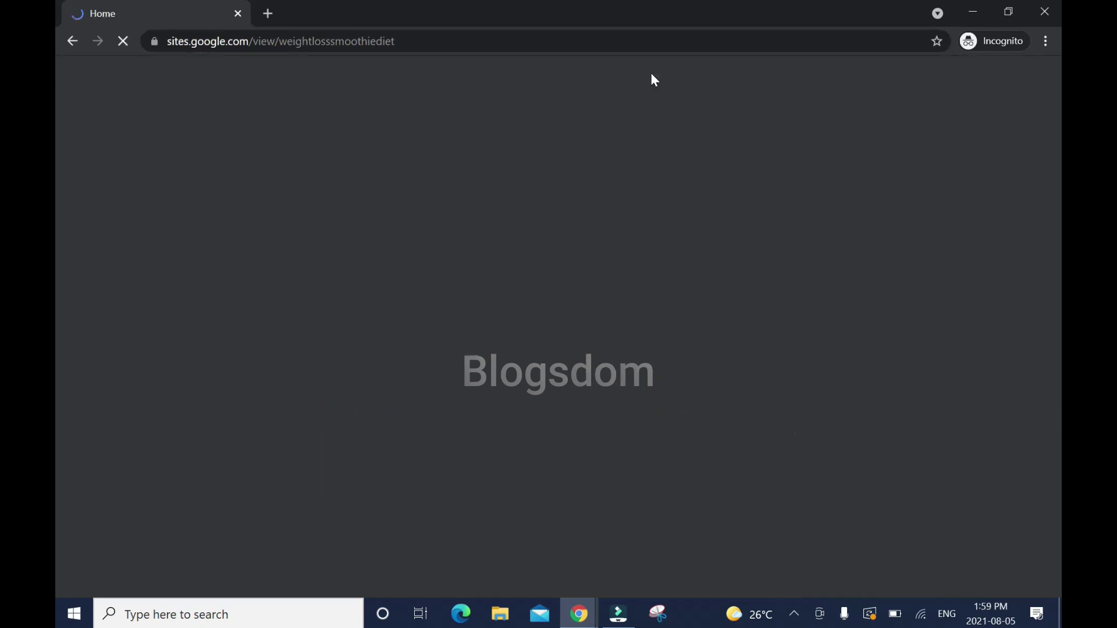
scroll(55, 239, down, 5)
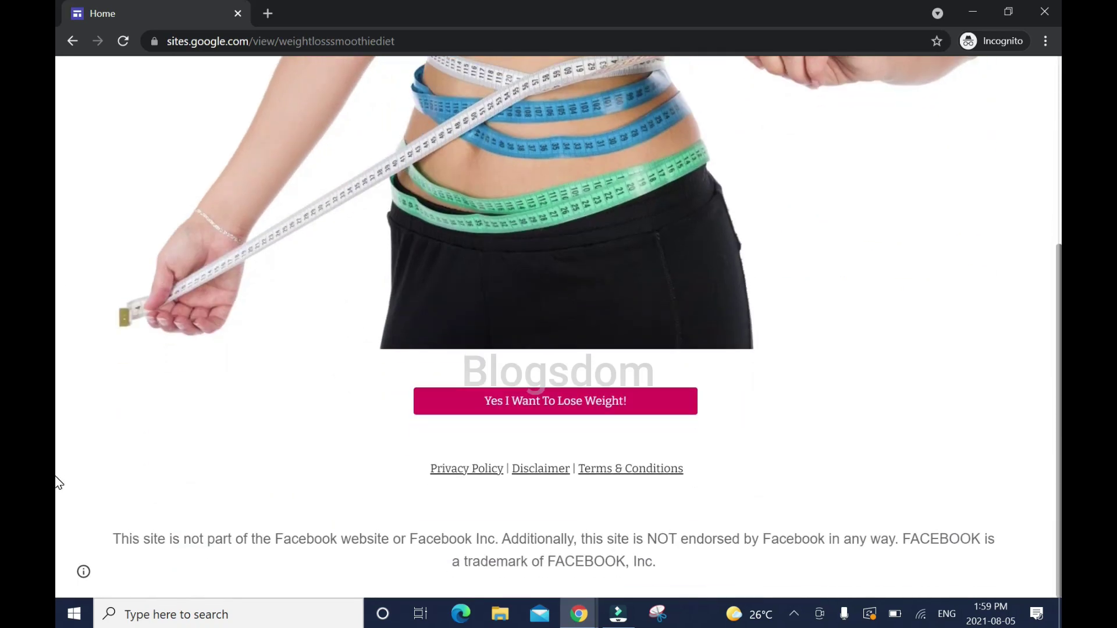
click(80, 37)
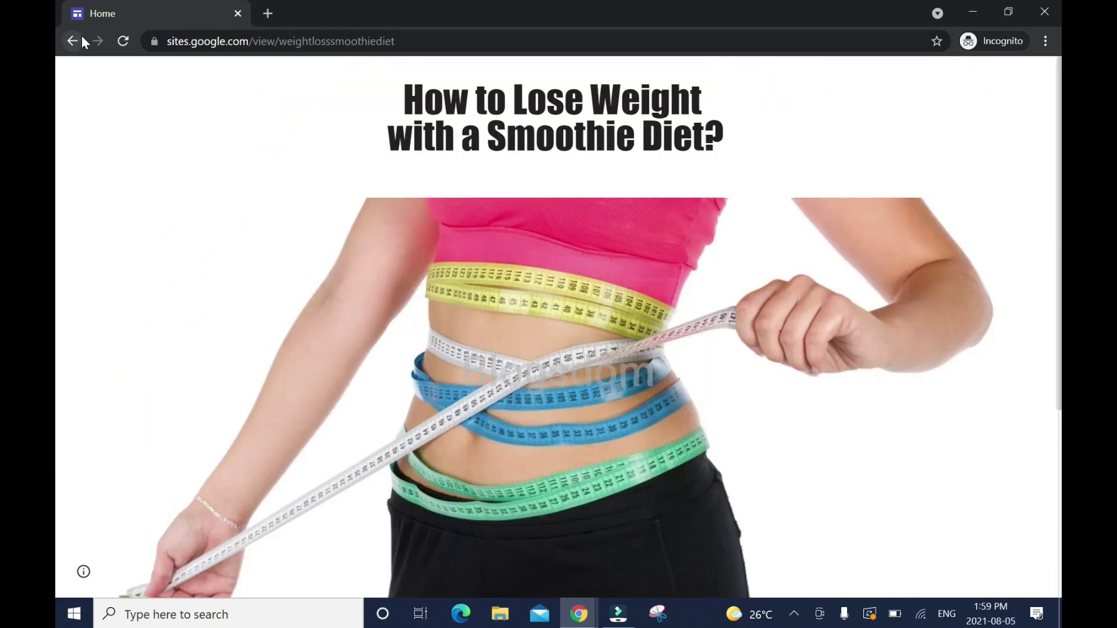
Step: Reload the published home page in incognito, scroll through it, then leave that window
key(ctrl+l)
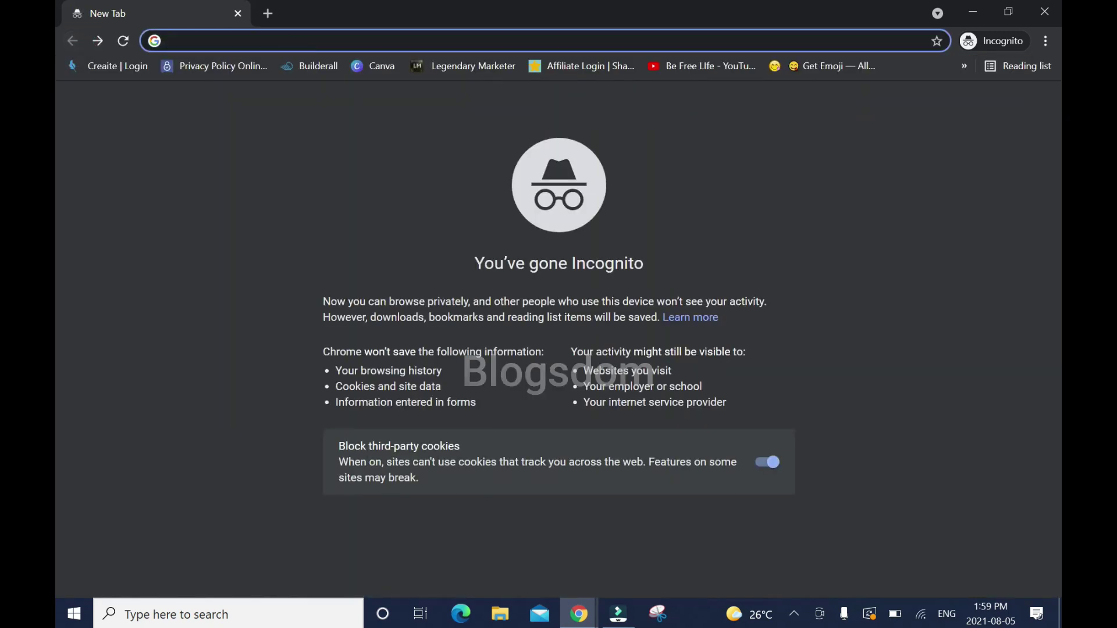
key(ctrl+v)
key(Return)
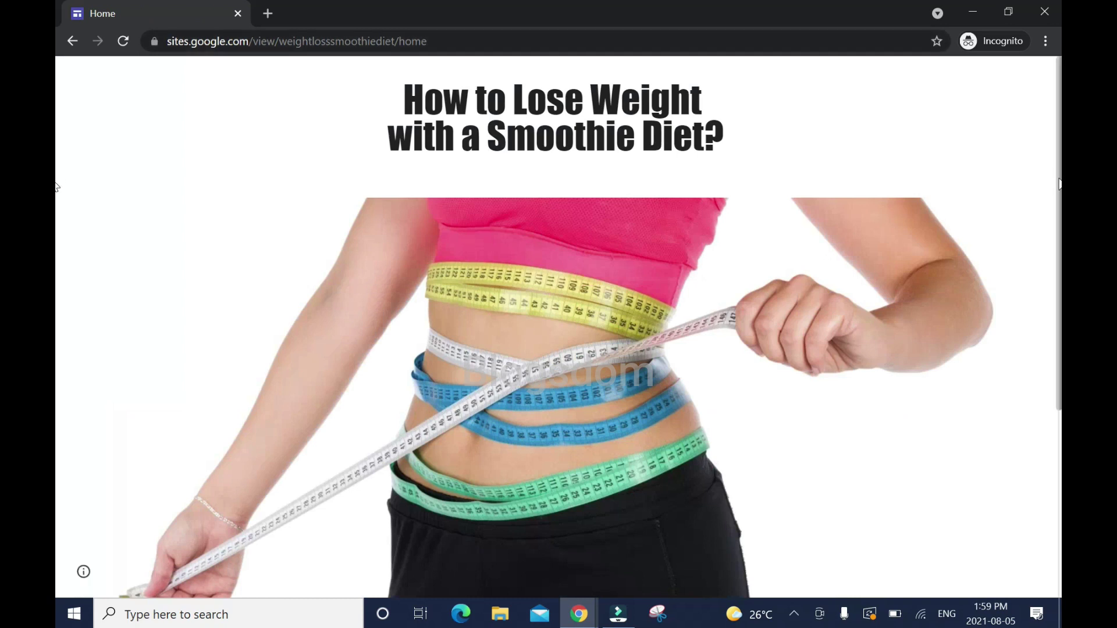
scroll(59, 186, down, 5)
scroll(506, 197, up, 5)
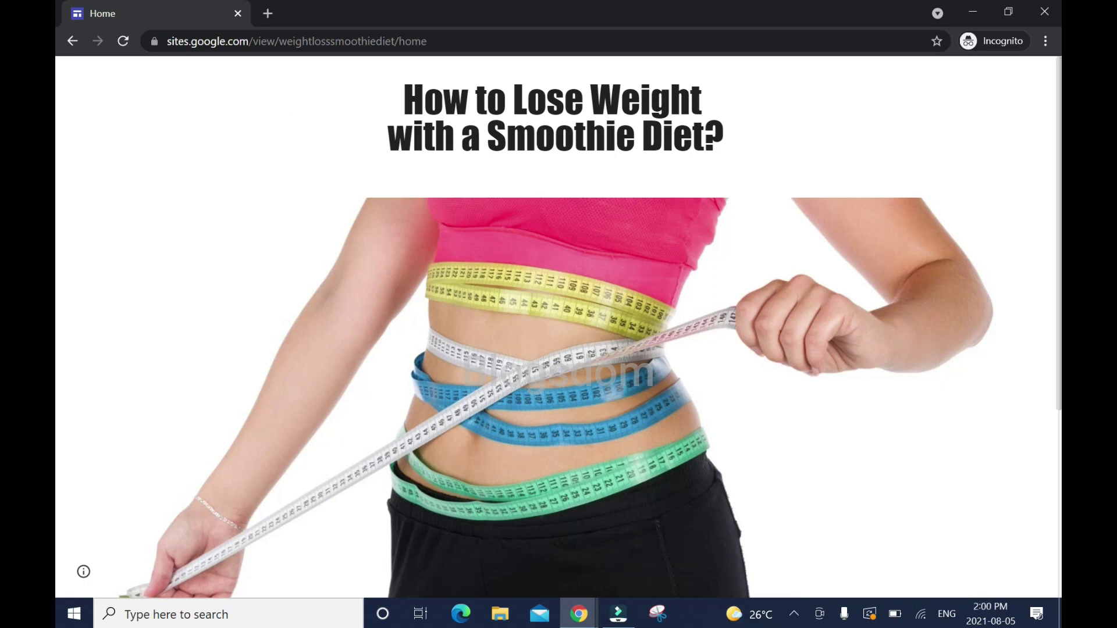
key(alt+Tab)
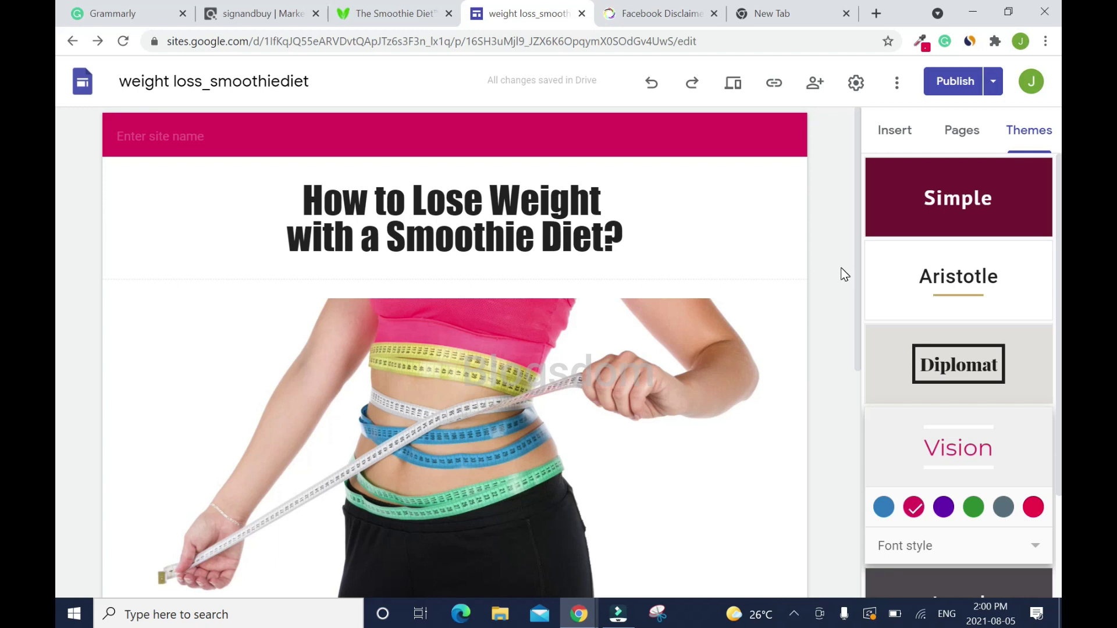
click(774, 13)
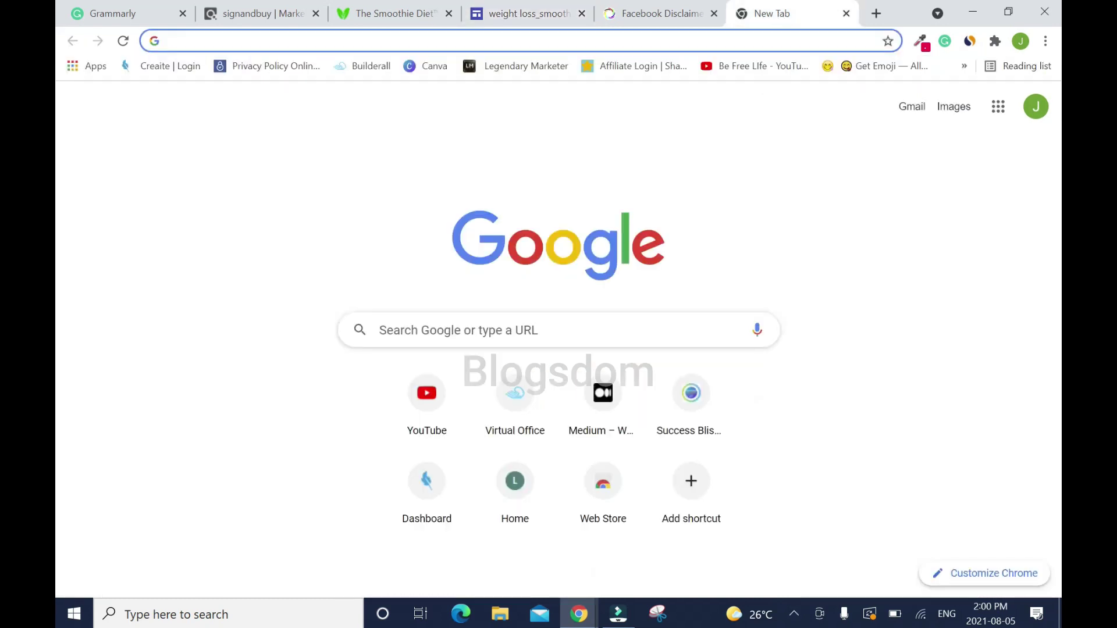
click(523, 13)
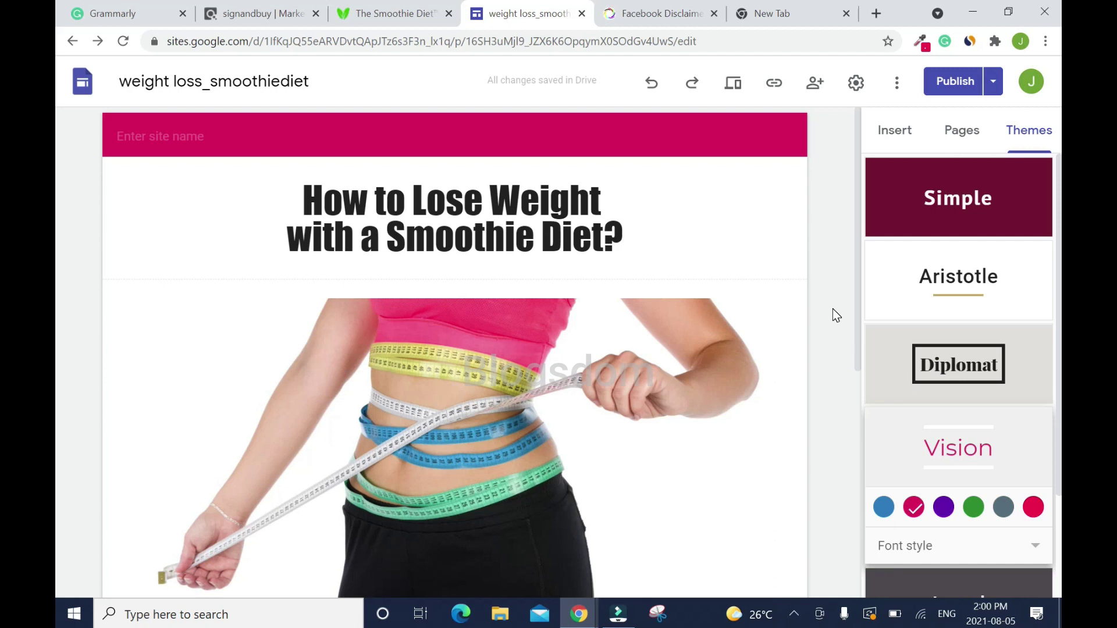